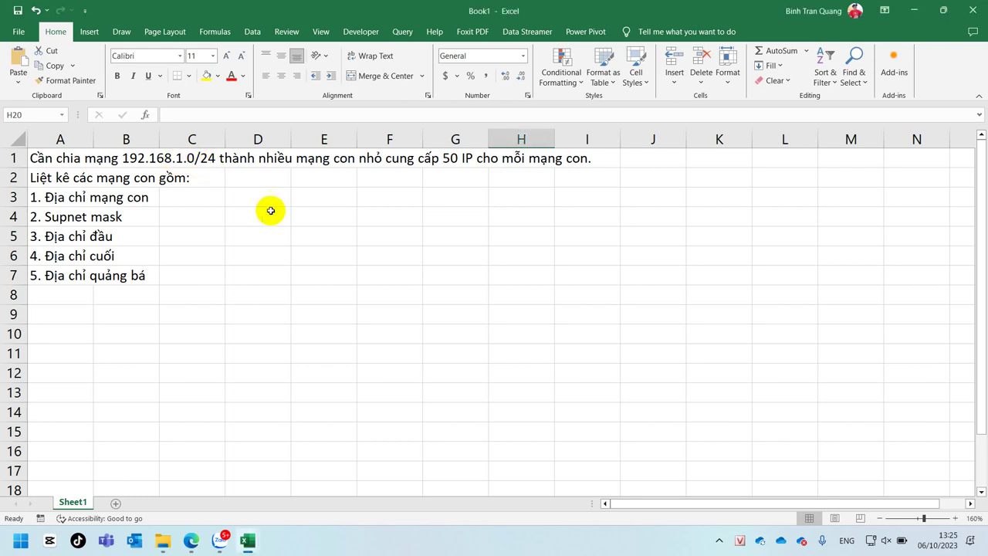
# Format the number 50 within the text of cell A1 as bold red
pyautogui.click(77, 158)
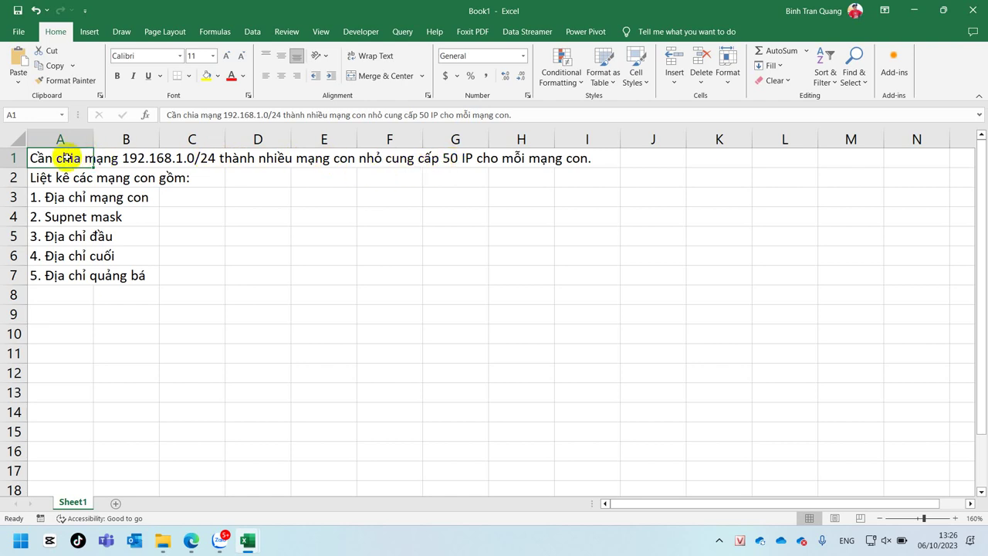
pyautogui.click(423, 115)
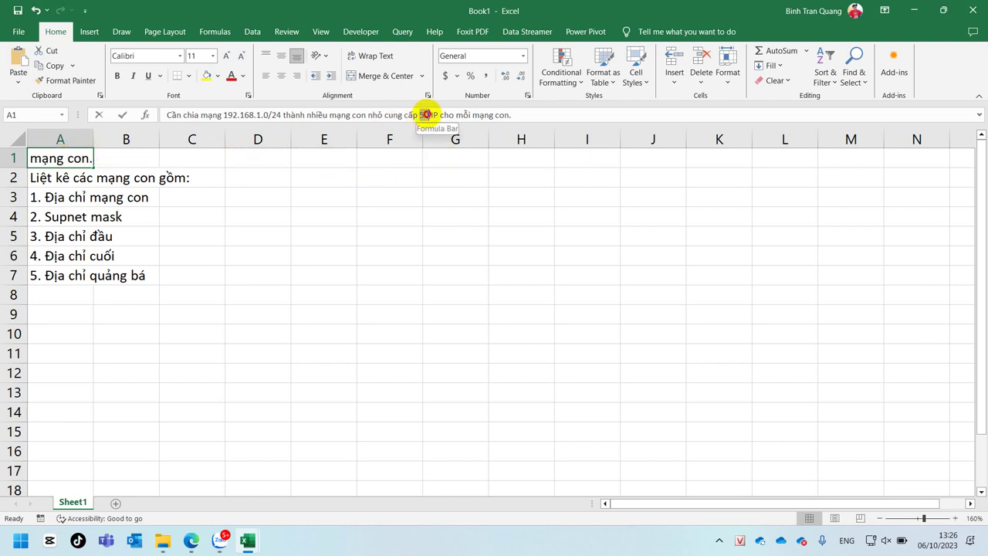
pyautogui.doubleClick(423, 115)
pyautogui.click(230, 75)
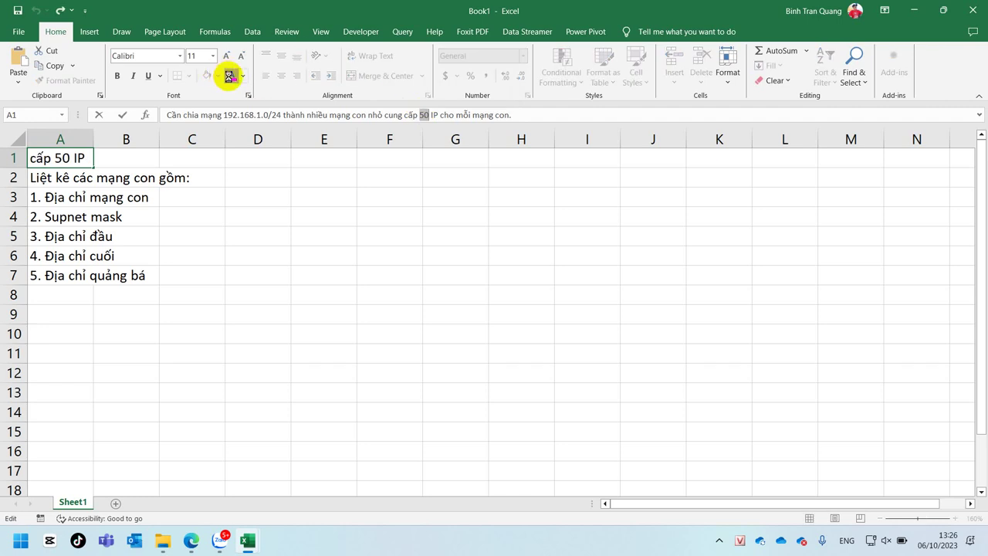
pyautogui.click(117, 75)
pyautogui.click(237, 211)
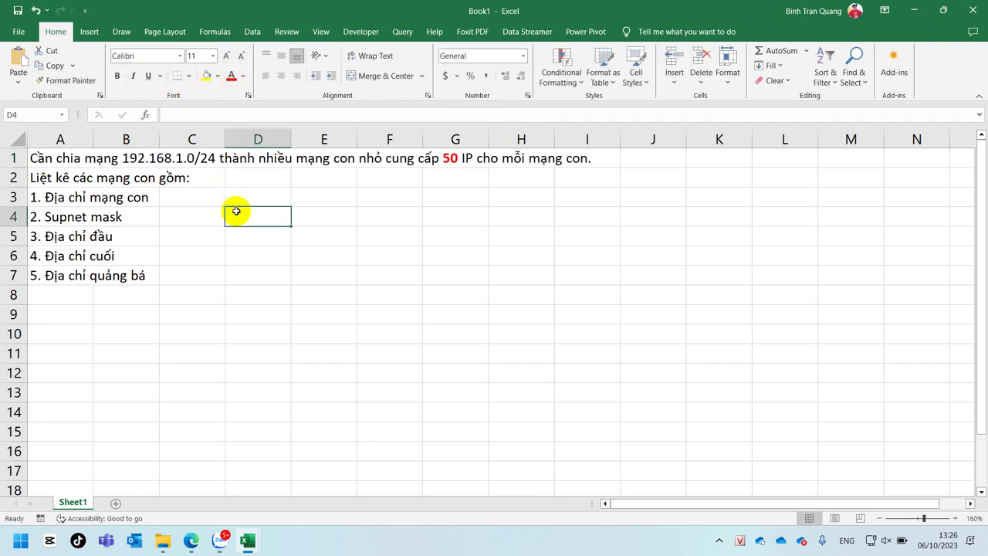
pyautogui.click(452, 159)
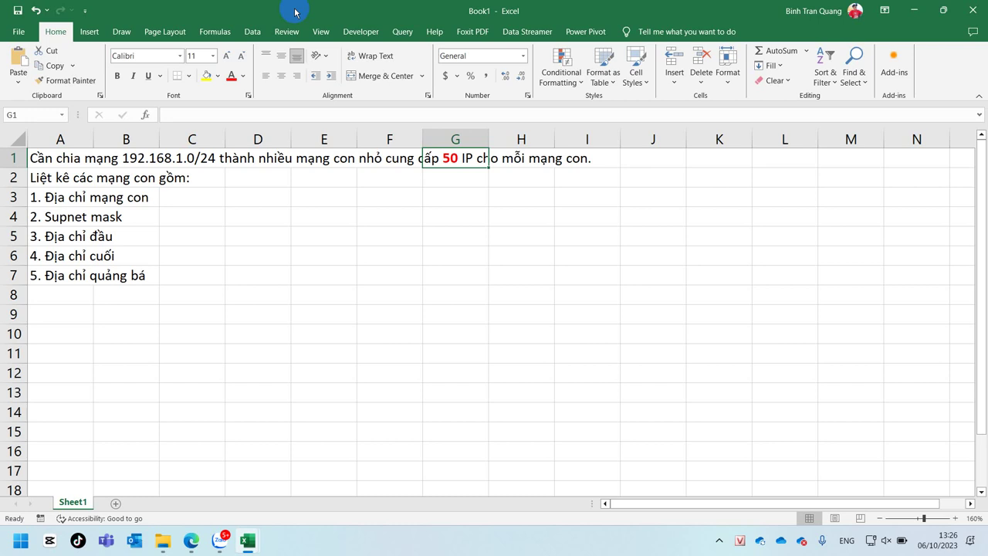
# Enter the class label C in cell D3 and the heading Host in cell E2
pyautogui.click(271, 193)
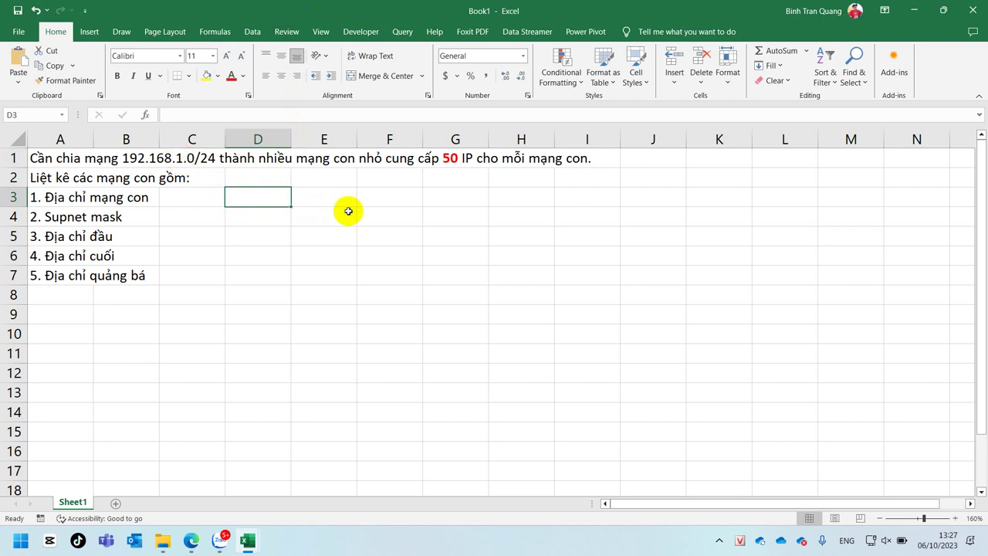
pyautogui.write('C')
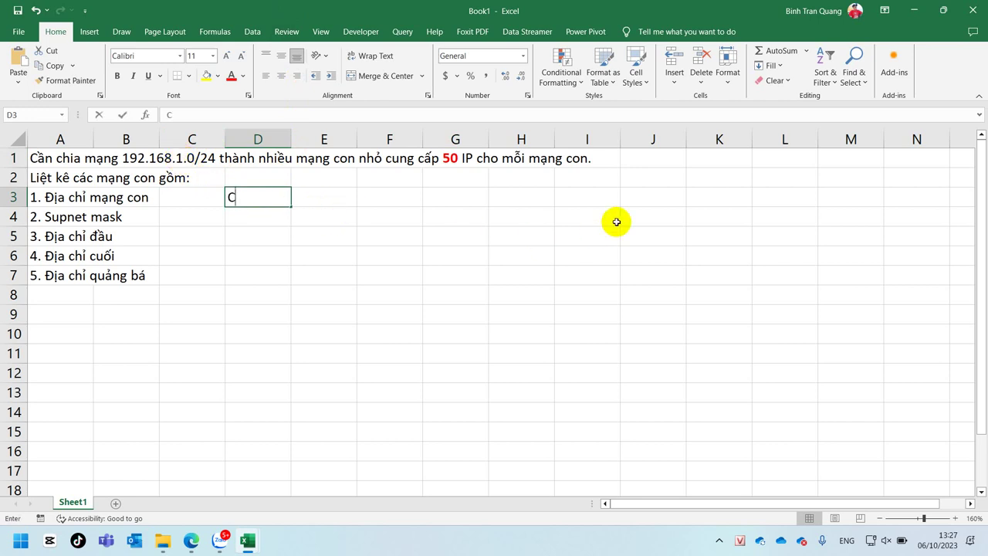
pyautogui.press('Tab')
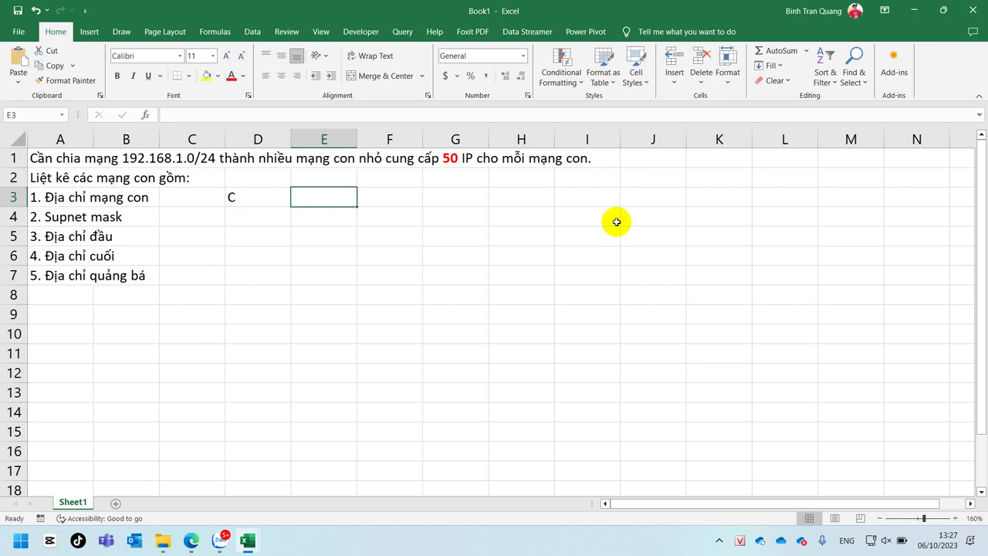
pyautogui.press('Up')
pyautogui.write('Host')
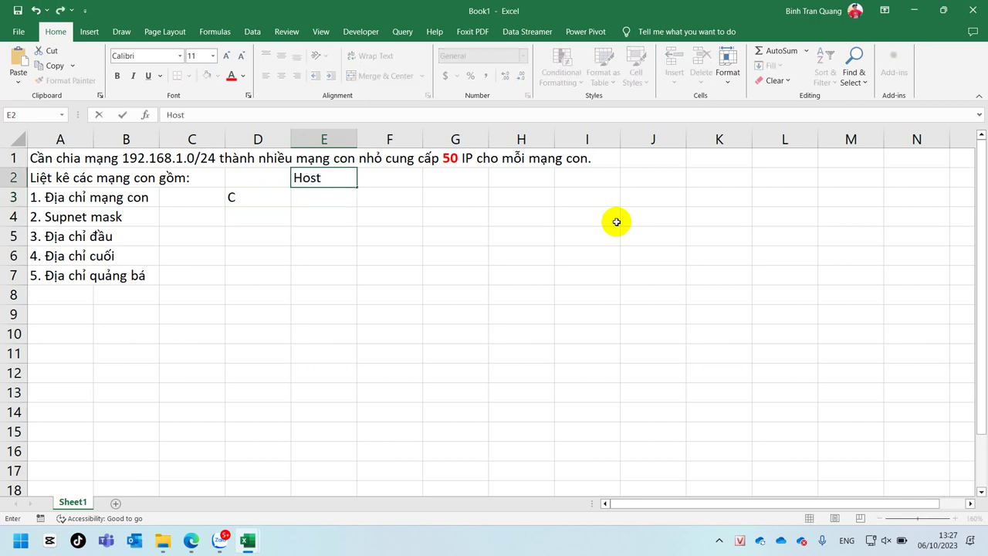
pyautogui.press('Return')
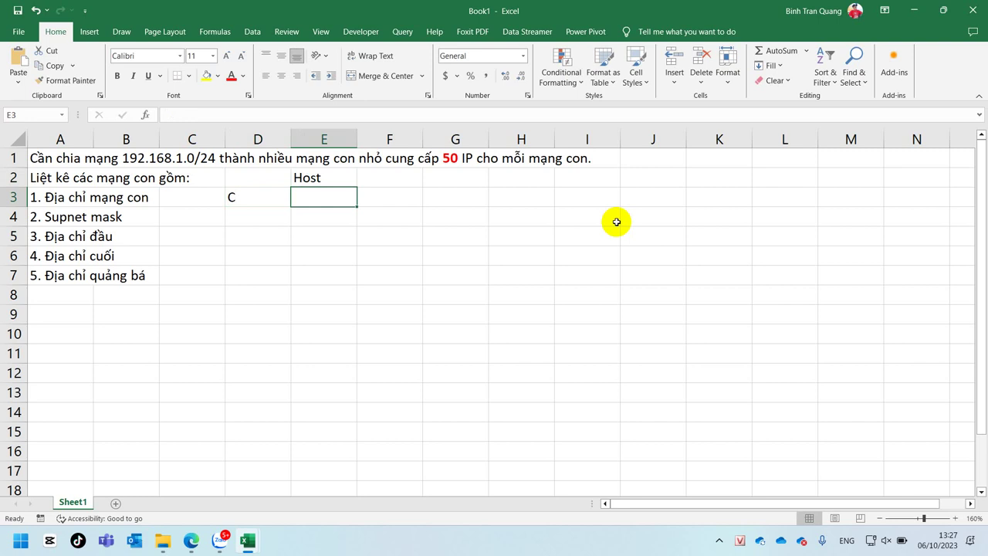
# Calculate the class C host count in cell E3 with the formula =2^8-2
pyautogui.write('=2^8')
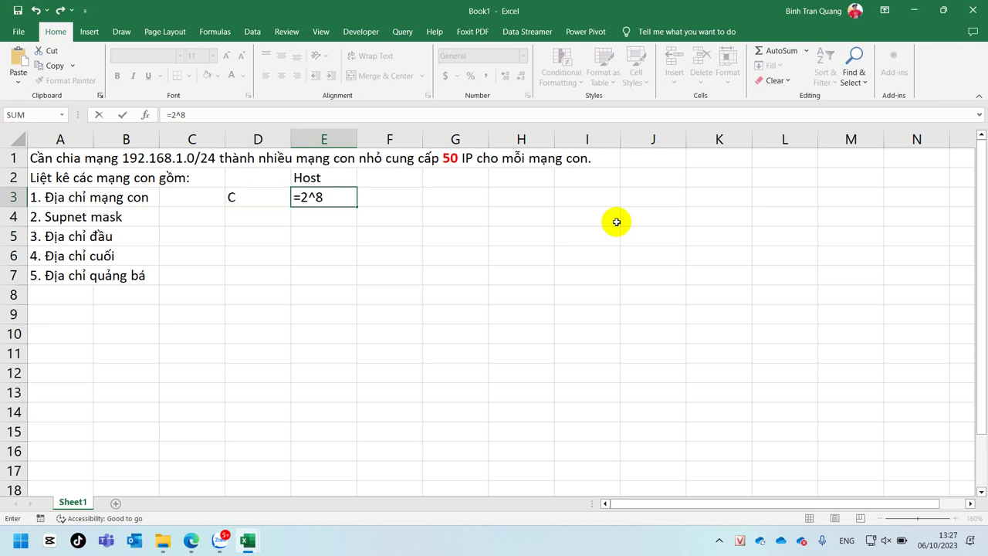
pyautogui.press('Return')
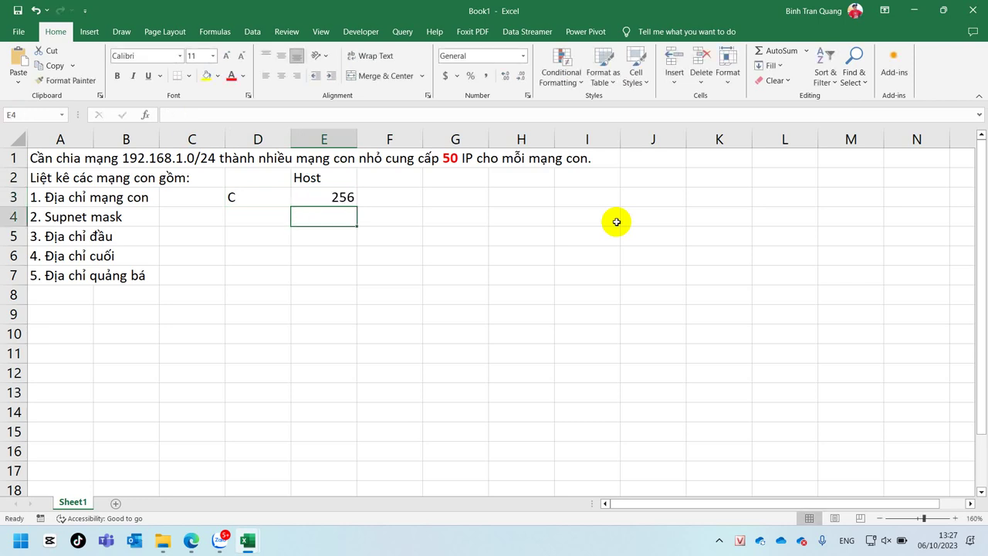
pyautogui.click(307, 196)
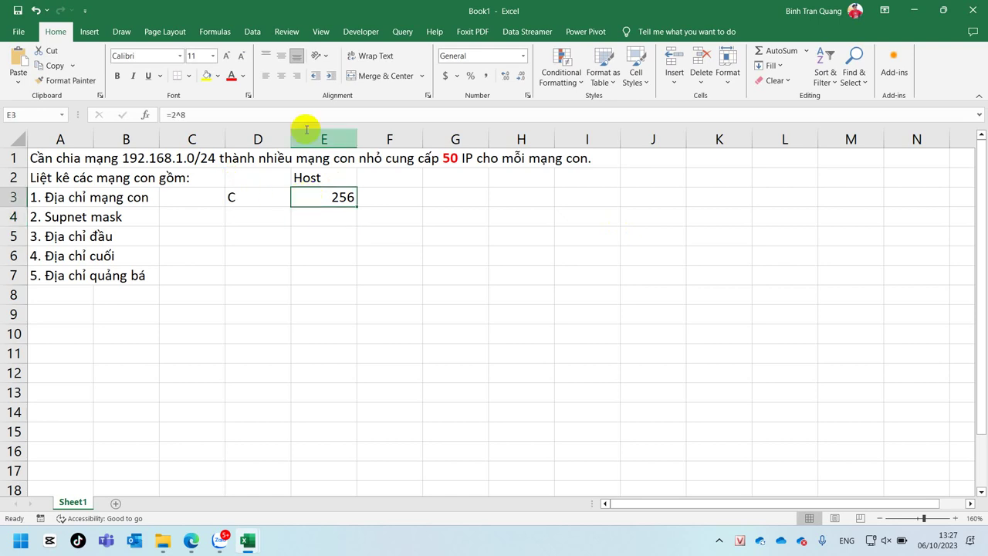
pyautogui.click(269, 109)
pyautogui.write('-2')
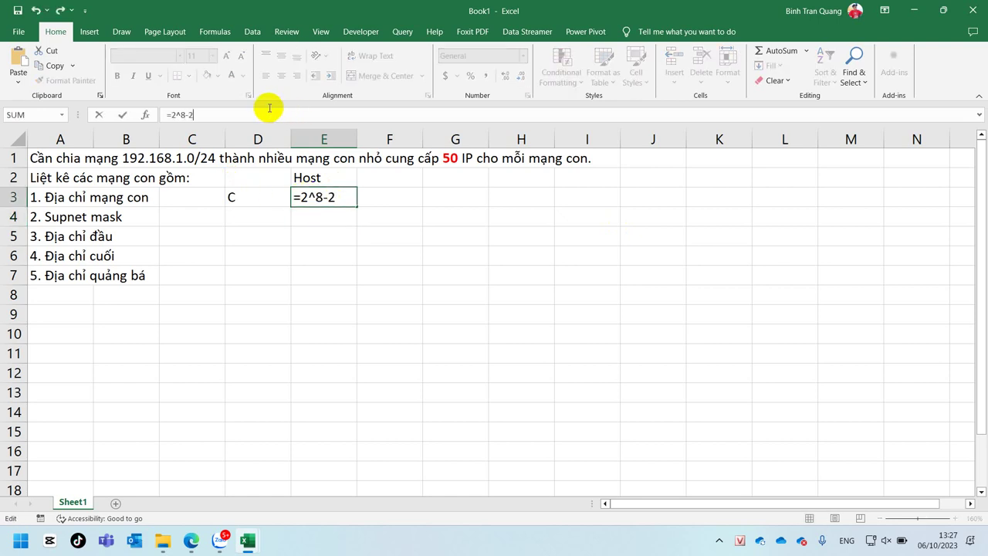
pyautogui.press('Return')
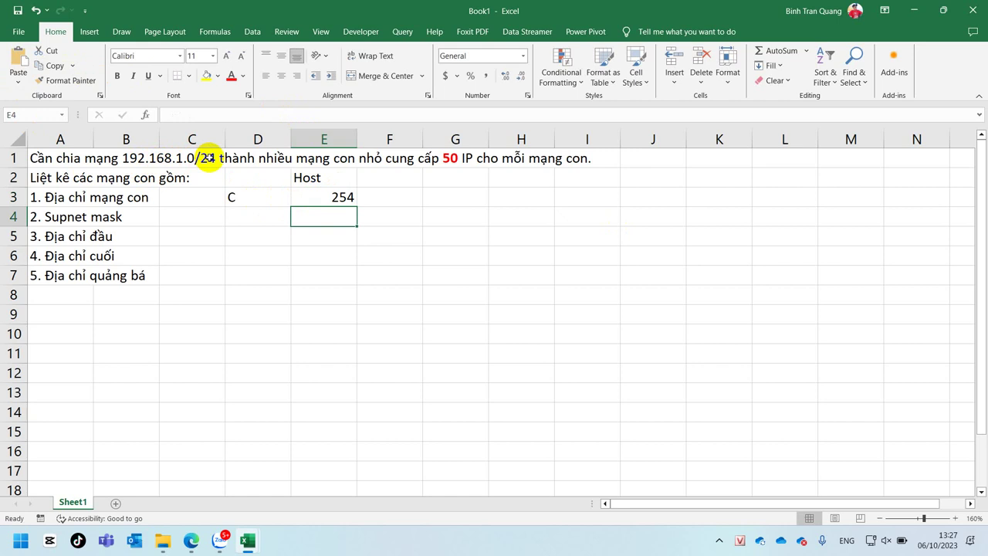
pyautogui.click(320, 195)
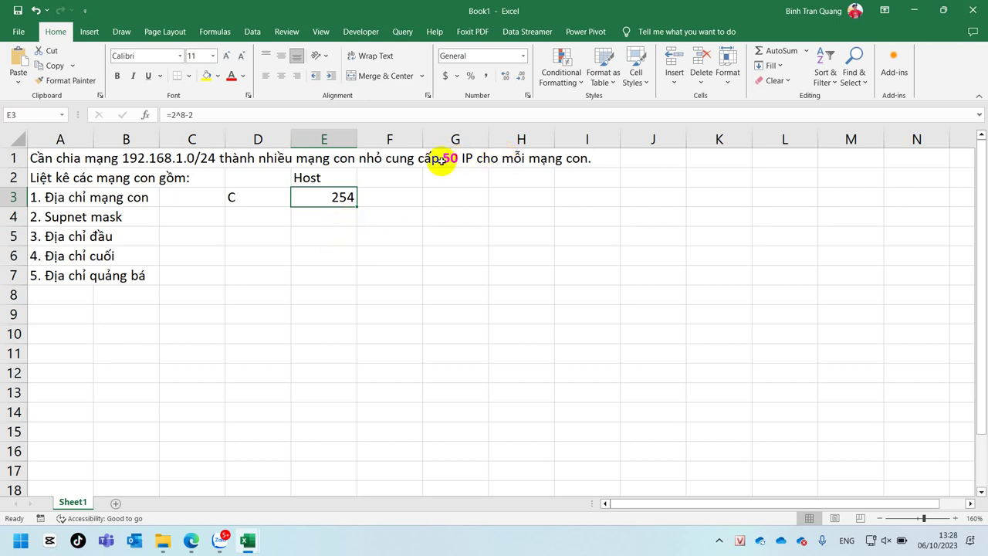
# Enter 8 in cell D5 and calculate its host count in E5 with =2^D5-2
pyautogui.click(332, 229)
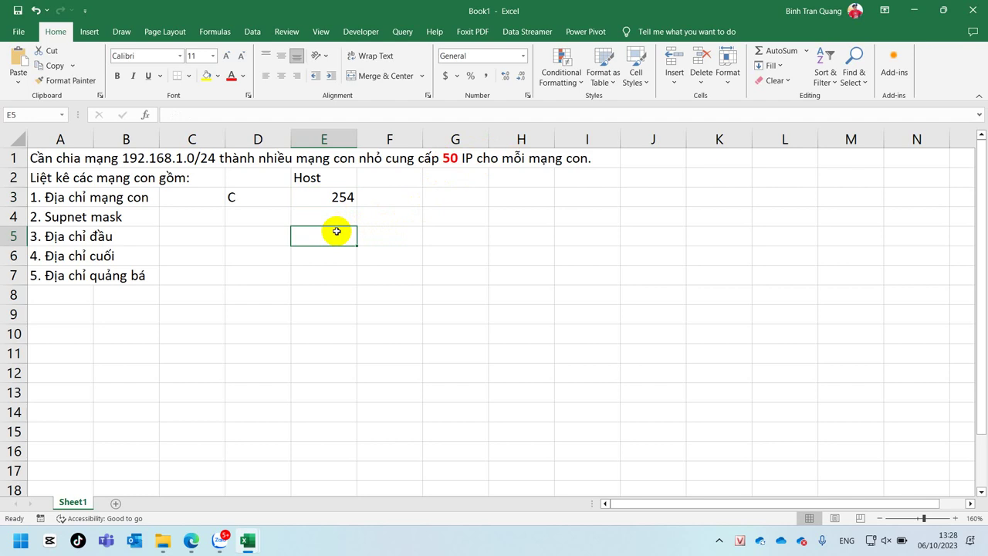
pyautogui.click(258, 240)
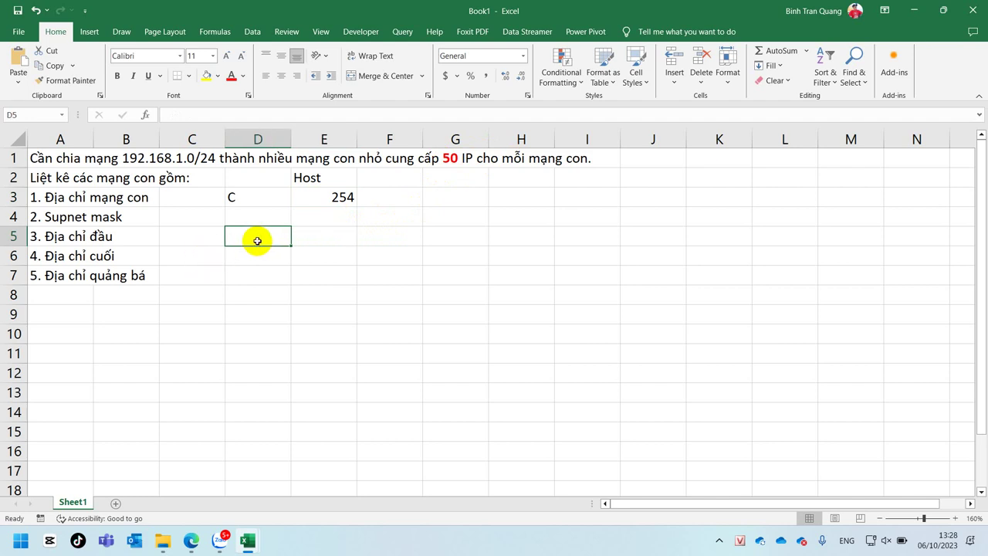
pyautogui.write('8')
pyautogui.click(310, 238)
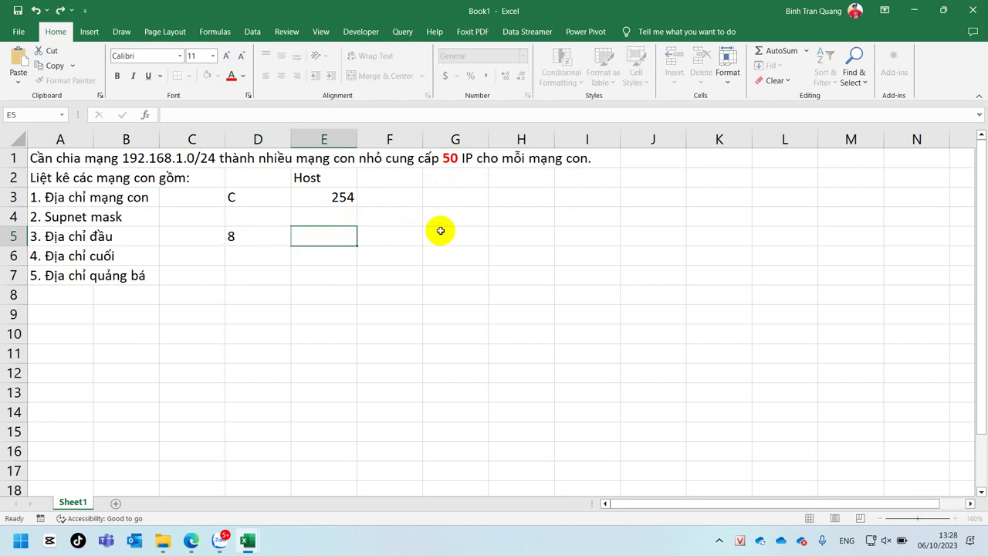
pyautogui.write('=2^')
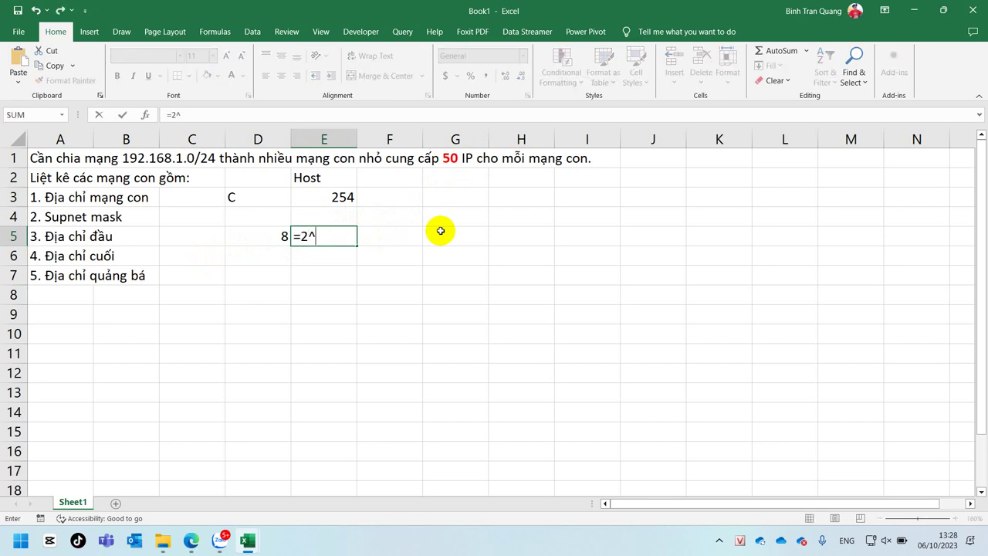
pyautogui.click(252, 231)
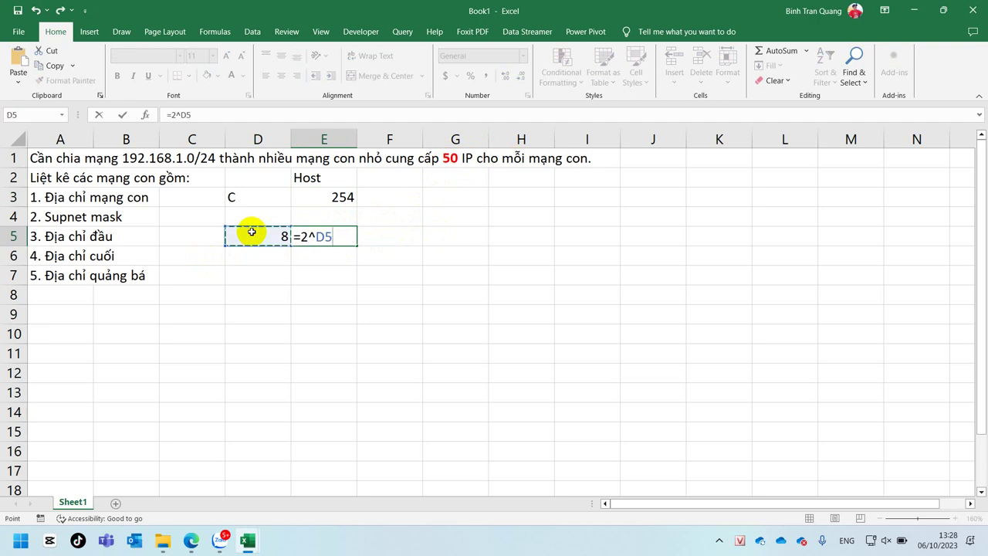
pyautogui.write('-2')
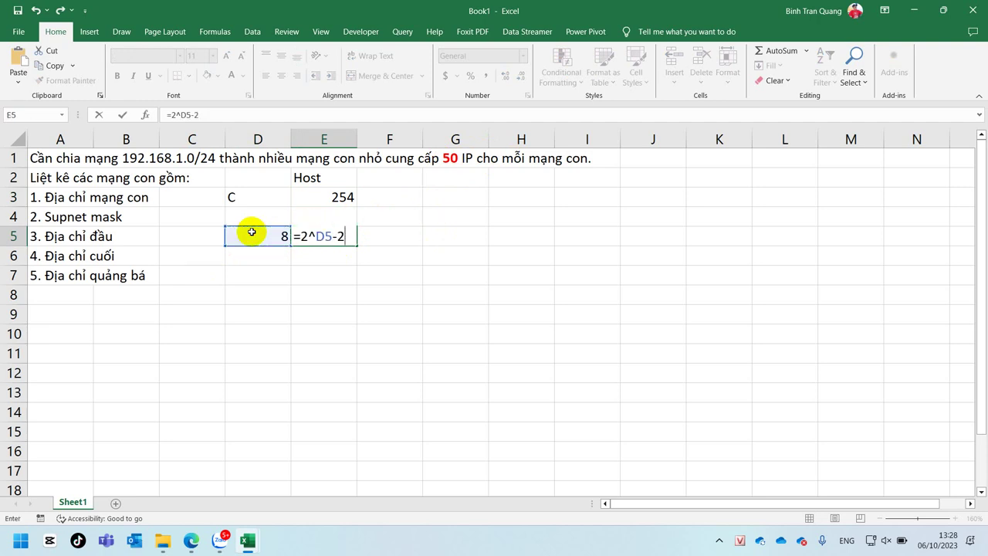
pyautogui.press('Return')
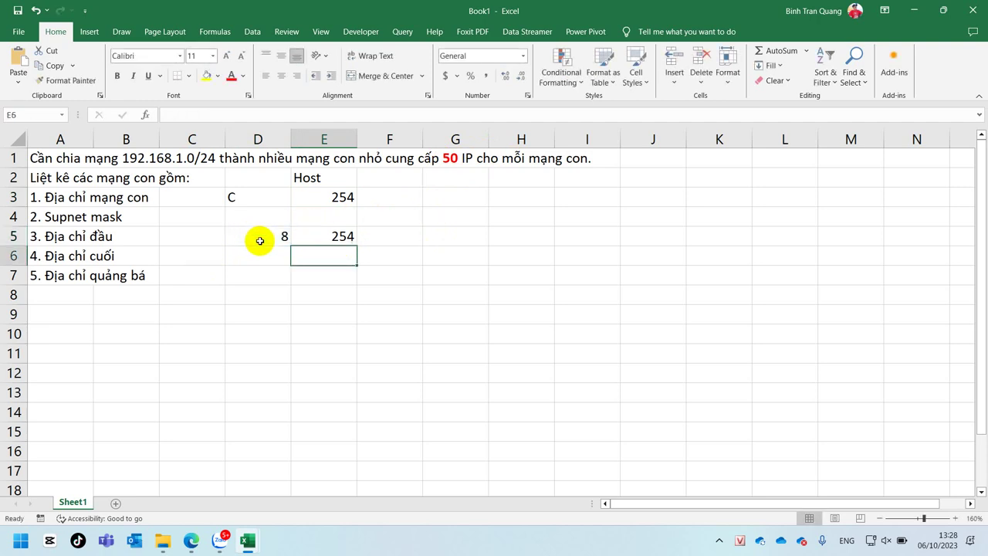
# Try 7, 6 and 5 in turn as the host bit value in cell D5
pyautogui.click(260, 241)
pyautogui.write('7')
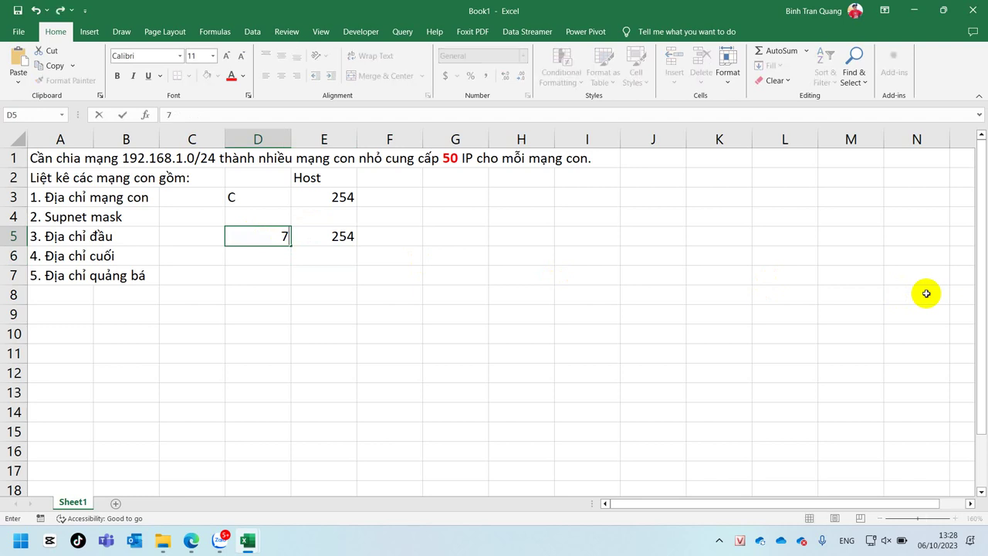
pyautogui.press('Return')
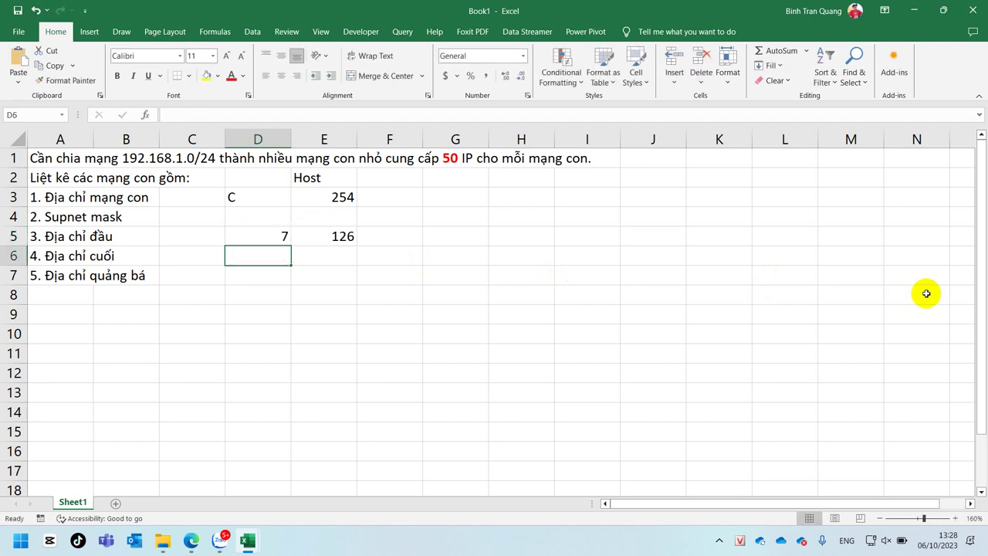
pyautogui.press('Up')
pyautogui.write('6')
pyautogui.press('Return')
pyautogui.press('Up')
pyautogui.write('5')
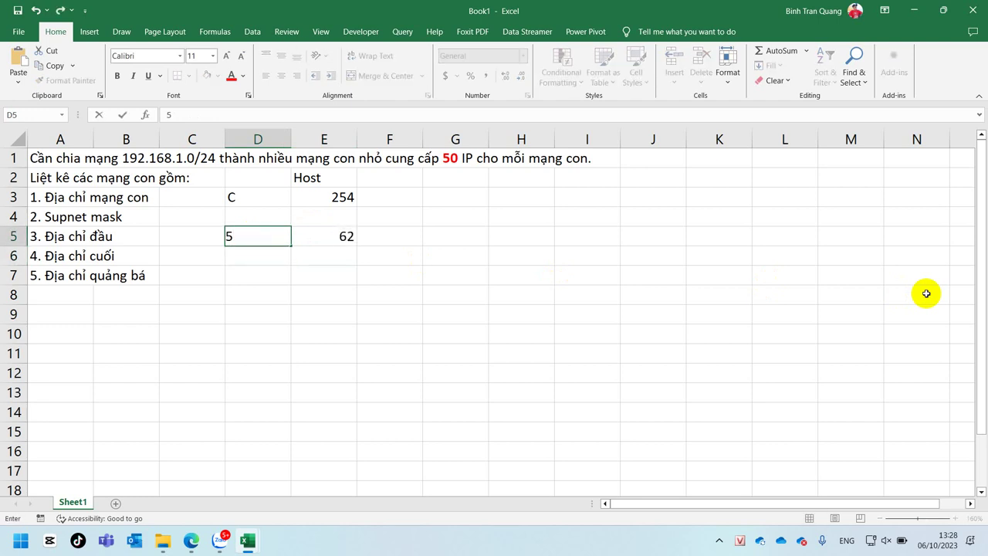
pyautogui.press('Return')
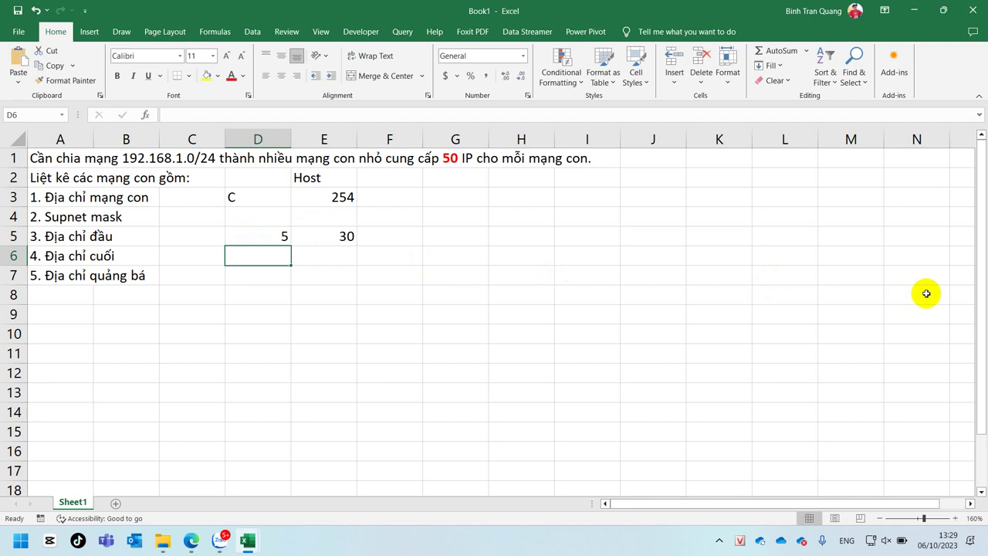
# Fill an increasing series down column D from 5 and copy the E5 host formula down to row 12
pyautogui.click(267, 236)
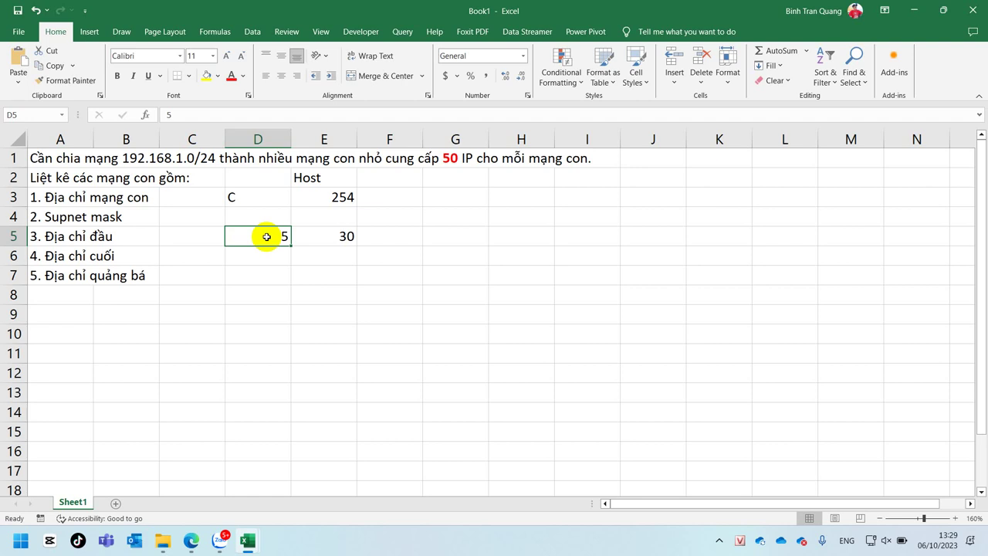
pyautogui.click(340, 240)
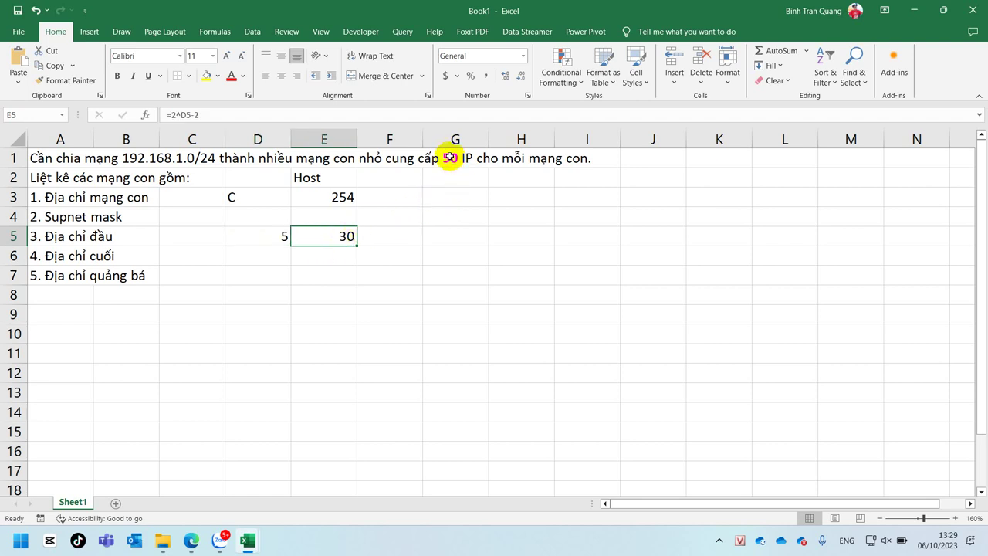
pyautogui.moveTo(271, 239)
pyautogui.mouseDown()
pyautogui.moveTo(332, 238)
pyautogui.moveTo(355, 261)
pyautogui.moveTo(358, 373)
pyautogui.moveTo(277, 219)
pyautogui.moveTo(271, 234)
pyautogui.mouseUp()
pyautogui.click(270, 234)
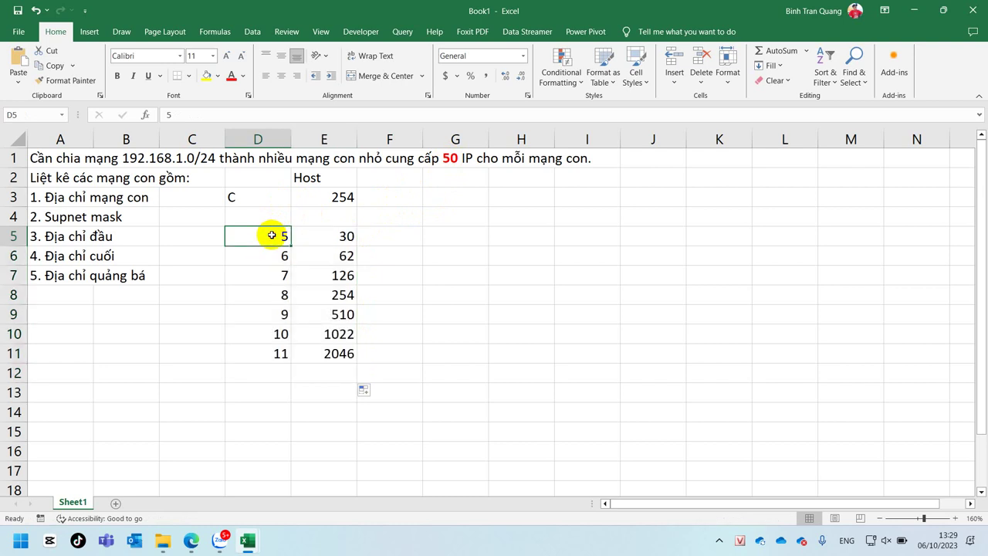
# Set cell D5 to 8 and fill that value down through D12
pyautogui.write('8')
pyautogui.press('Return')
pyautogui.click(269, 233)
pyautogui.moveTo(287, 244); pyautogui.dragTo(283, 377)
pyautogui.click(270, 236)
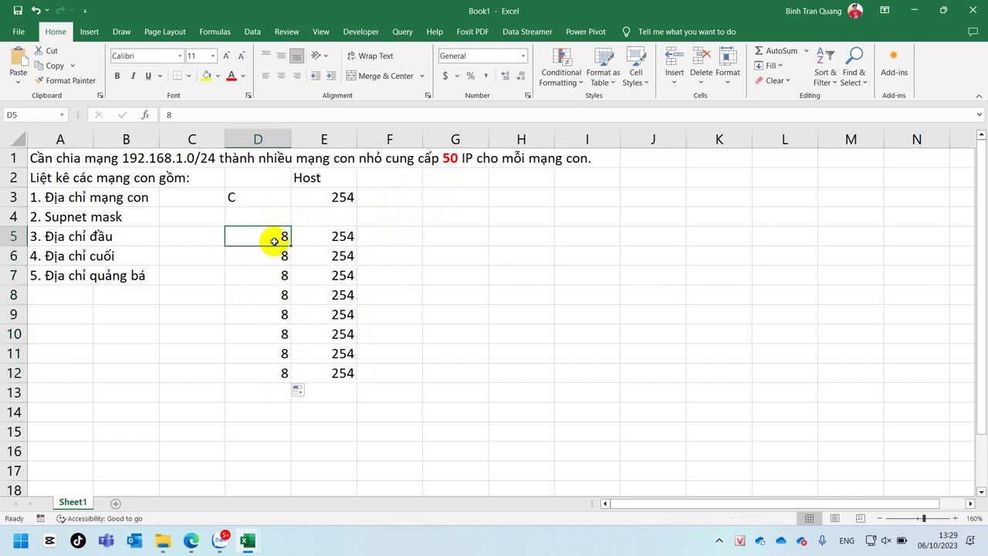
# Set cell D6 to 7 and extend the D5:D6 series down to 1 in D12
pyautogui.click(276, 254)
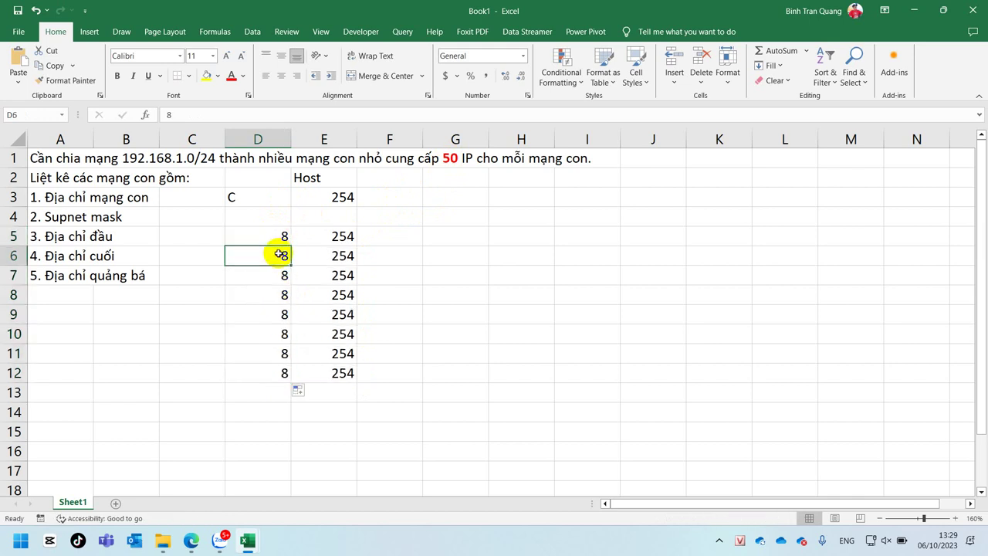
pyautogui.write('7')
pyautogui.press('Return')
pyautogui.click(265, 233)
pyautogui.moveTo(260, 238); pyautogui.dragTo(285, 374)
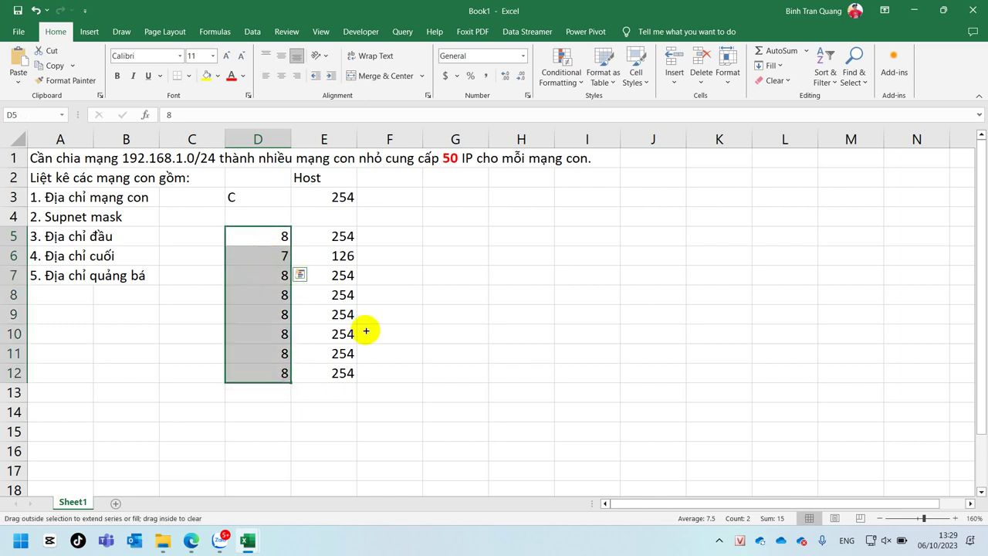
# Compare the calculated host counts for 8, 7 and 6 bits in rows 5 to 7
pyautogui.click(318, 232)
pyautogui.click(282, 255)
pyautogui.click(331, 256)
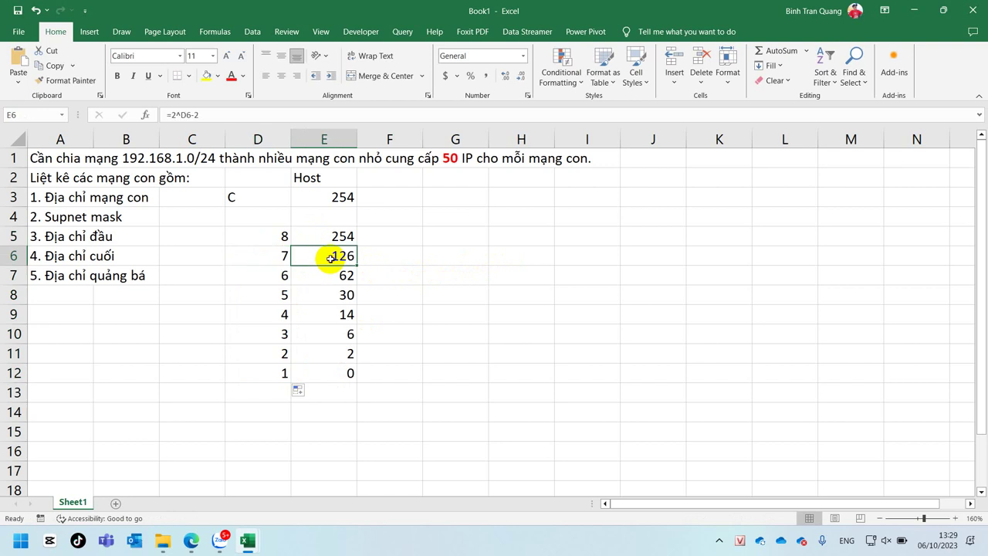
pyautogui.click(264, 276)
pyautogui.click(313, 275)
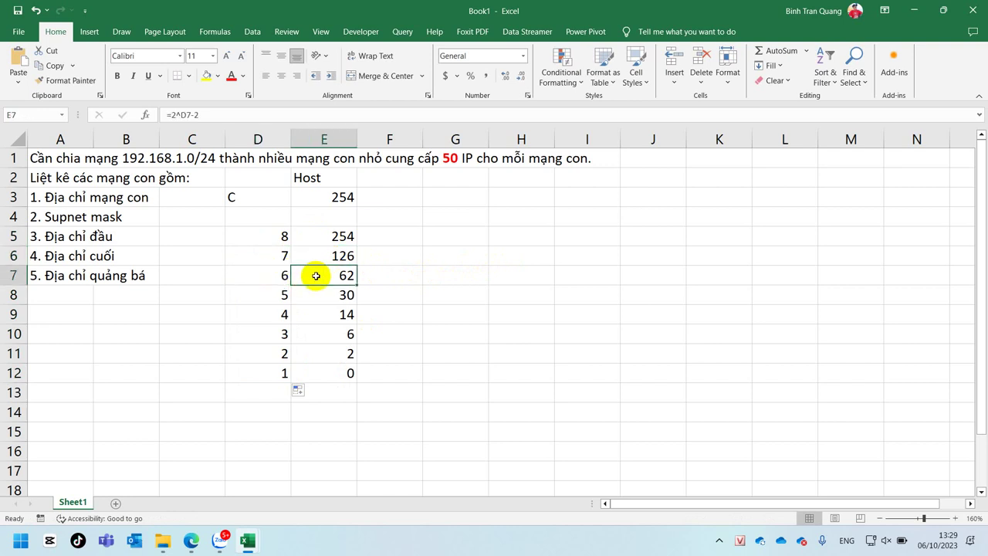
# Compare the host counts in rows 7 and 8 with the required 50, and highlight D7:E7 in yellow
pyautogui.click(258, 297)
pyautogui.click(341, 295)
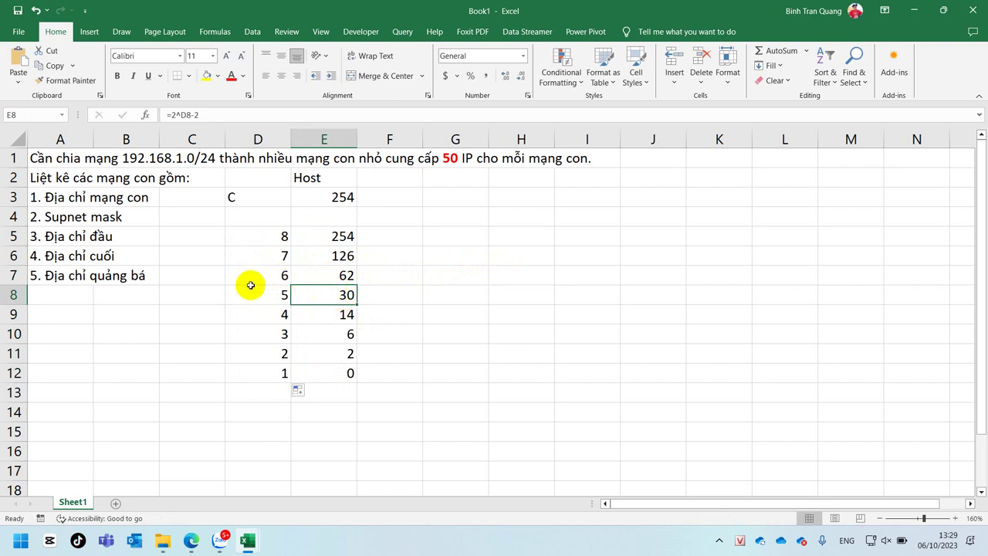
pyautogui.click(332, 278)
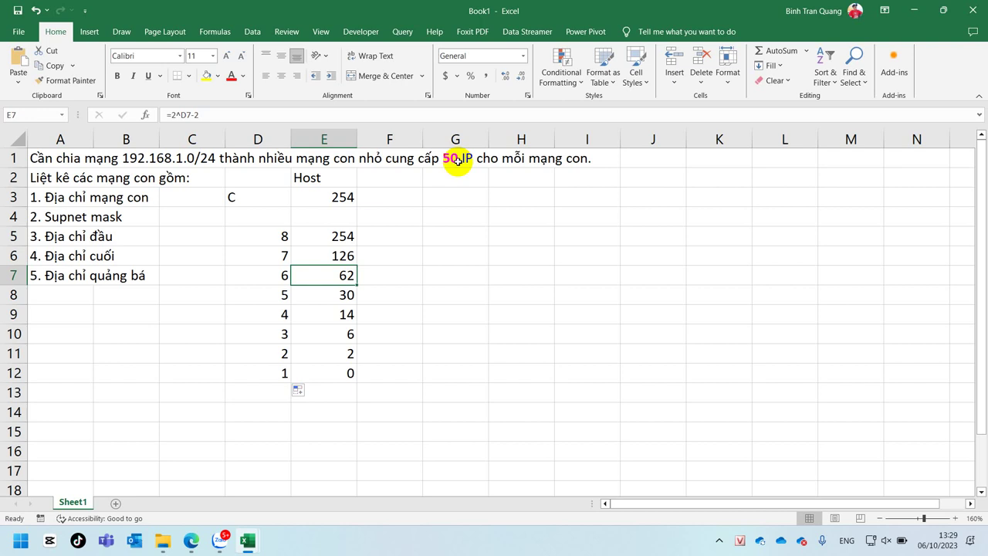
pyautogui.click(317, 302)
pyautogui.click(323, 280)
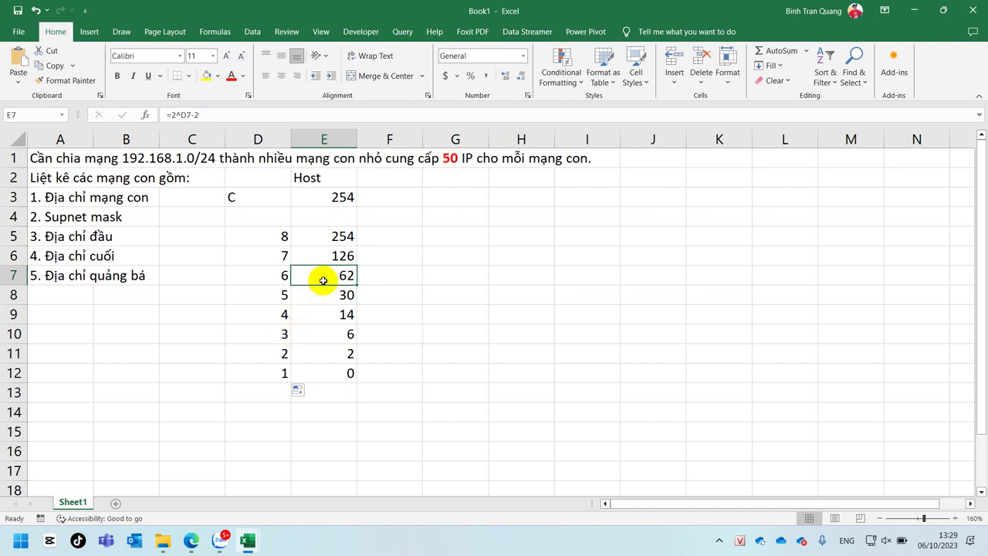
pyautogui.moveTo(275, 275); pyautogui.dragTo(325, 276)
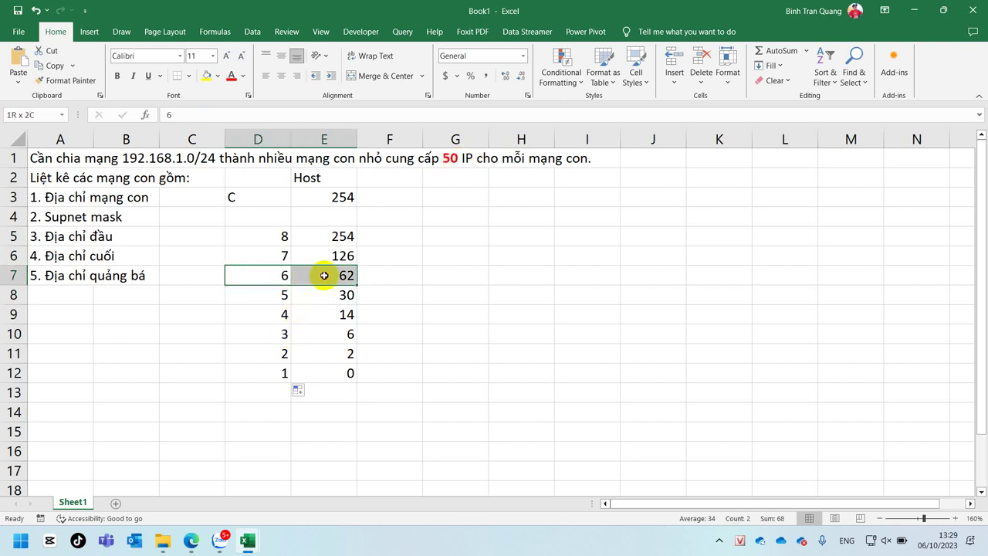
pyautogui.click(206, 75)
pyautogui.click(293, 315)
pyautogui.click(269, 273)
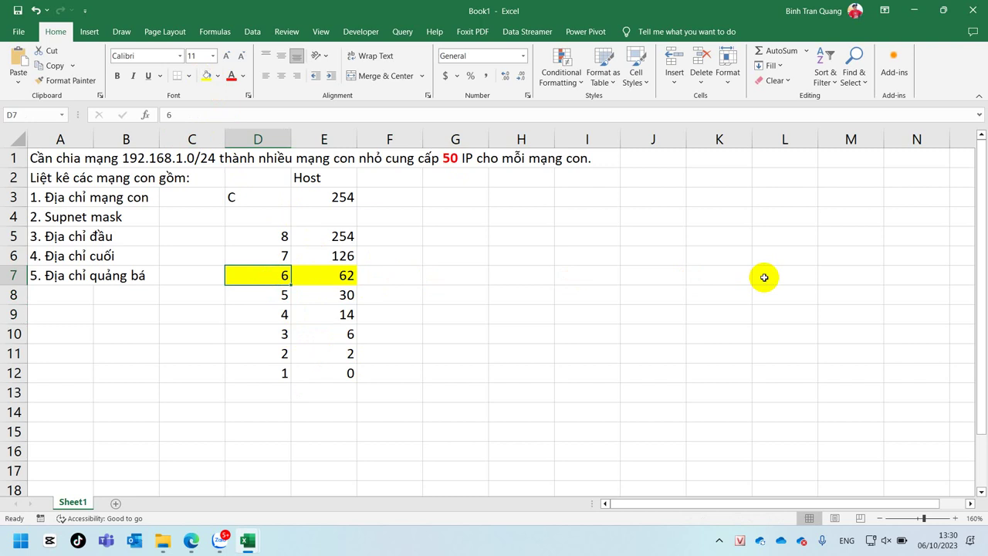
# Fit the widths of columns D and E to their contents
pyautogui.click(446, 200)
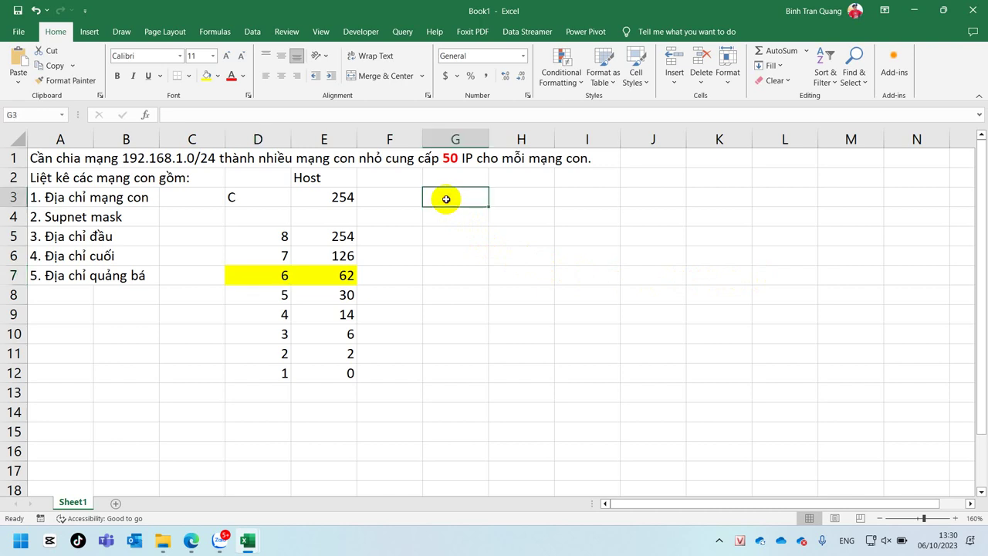
pyautogui.doubleClick(291, 133)
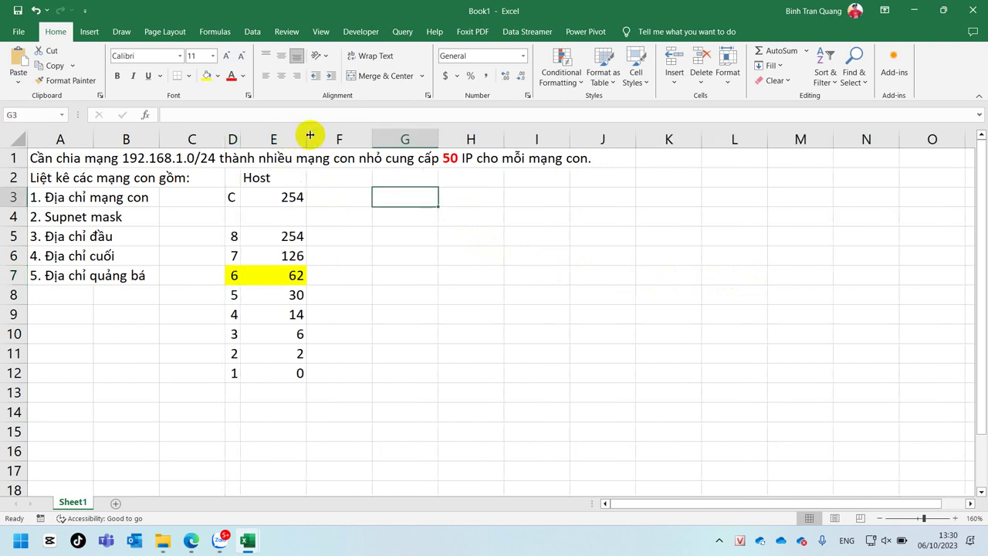
pyautogui.doubleClick(309, 135)
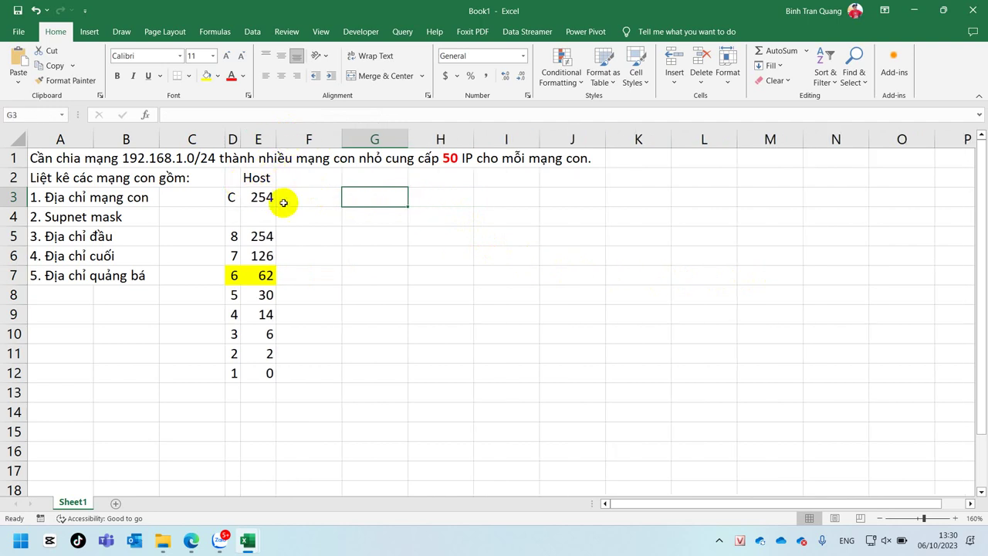
# Enter the octets 192, 168 and 1 in G3, H3 and I3, and narrow columns G to I to a matching width
pyautogui.press('F2')
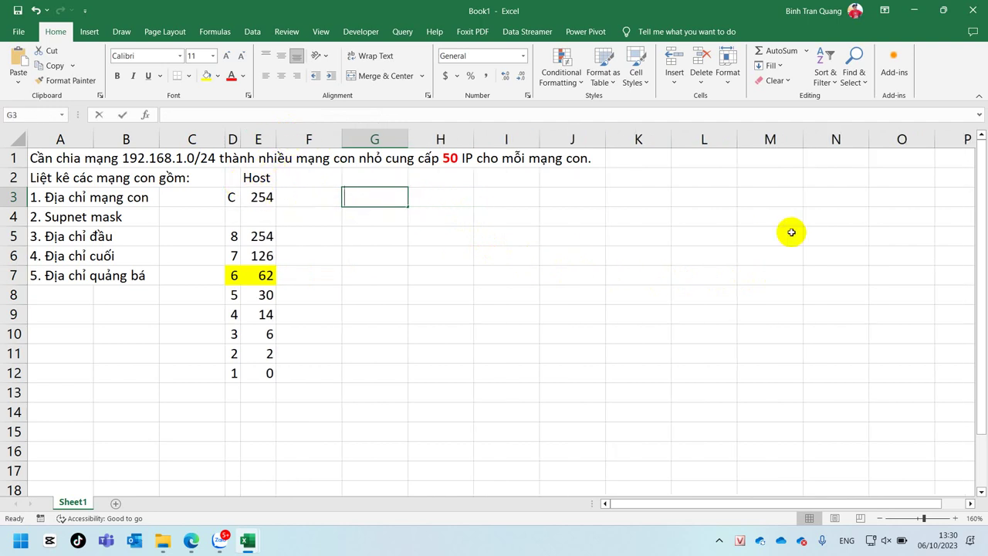
pyautogui.write('192')
pyautogui.press('Tab')
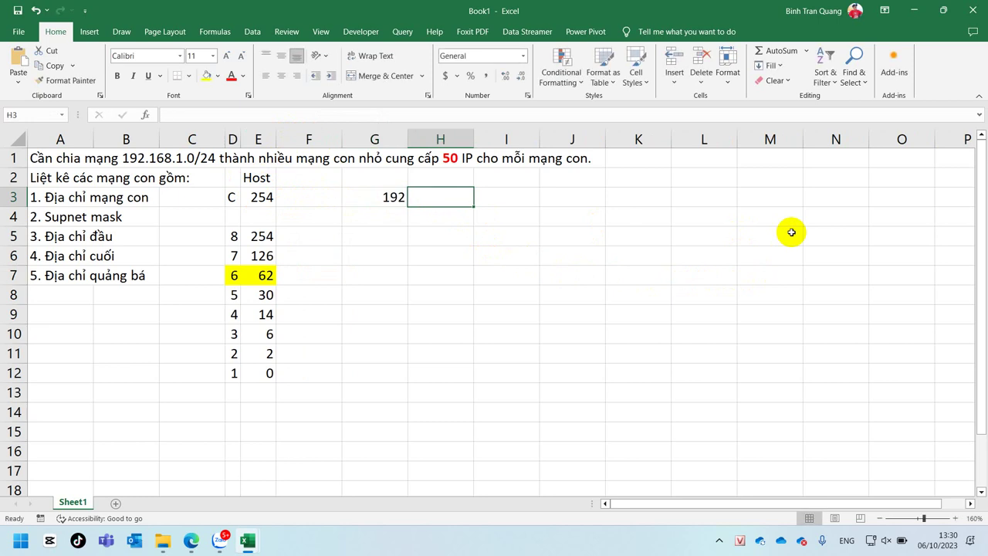
pyautogui.write('168')
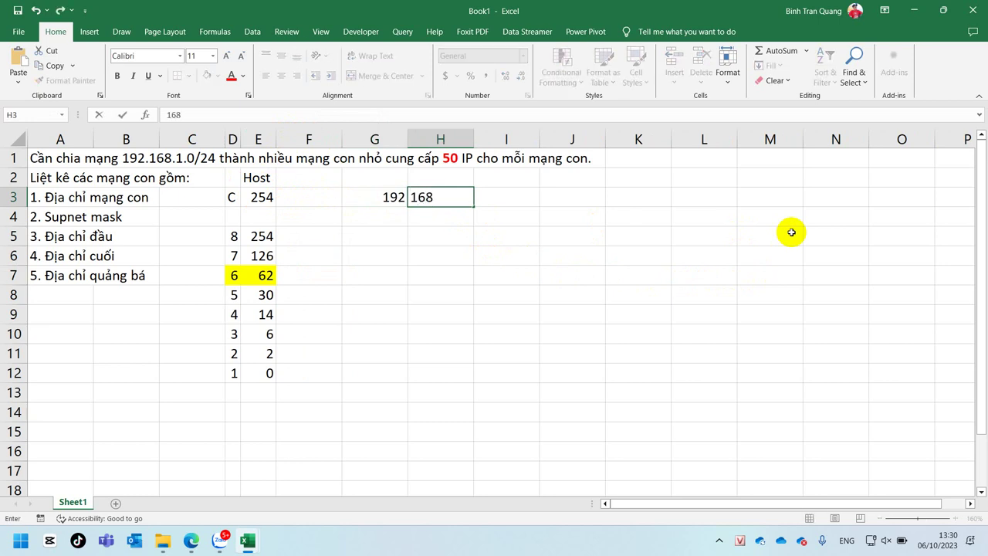
pyautogui.press('Tab')
pyautogui.write('1')
pyautogui.press('Tab')
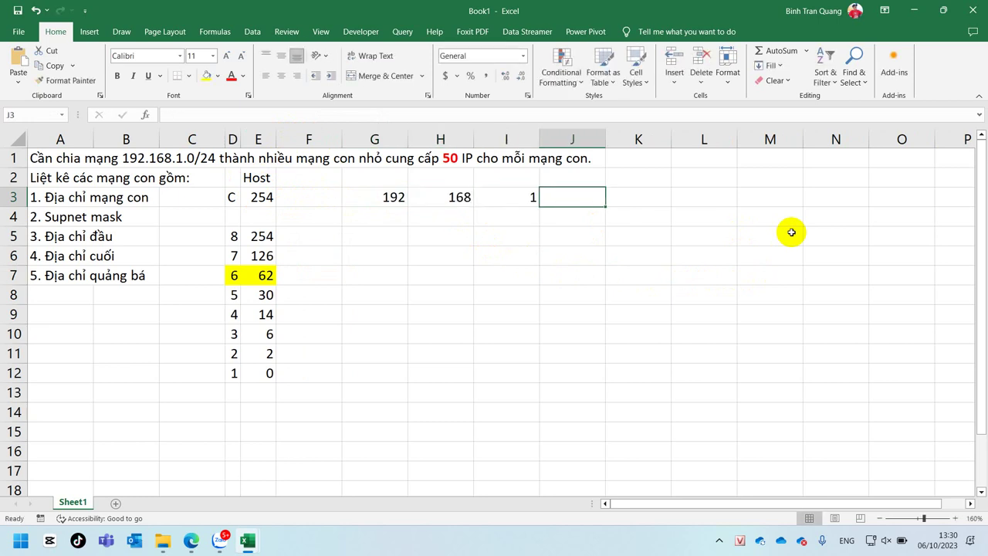
pyautogui.moveTo(375, 138); pyautogui.dragTo(504, 138)
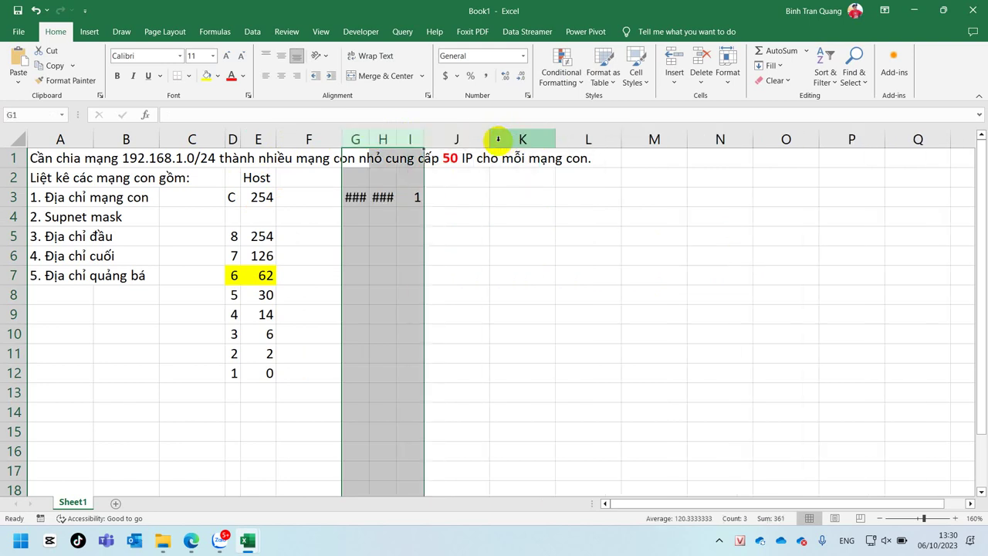
pyautogui.moveTo(397, 139); pyautogui.dragTo(403, 138)
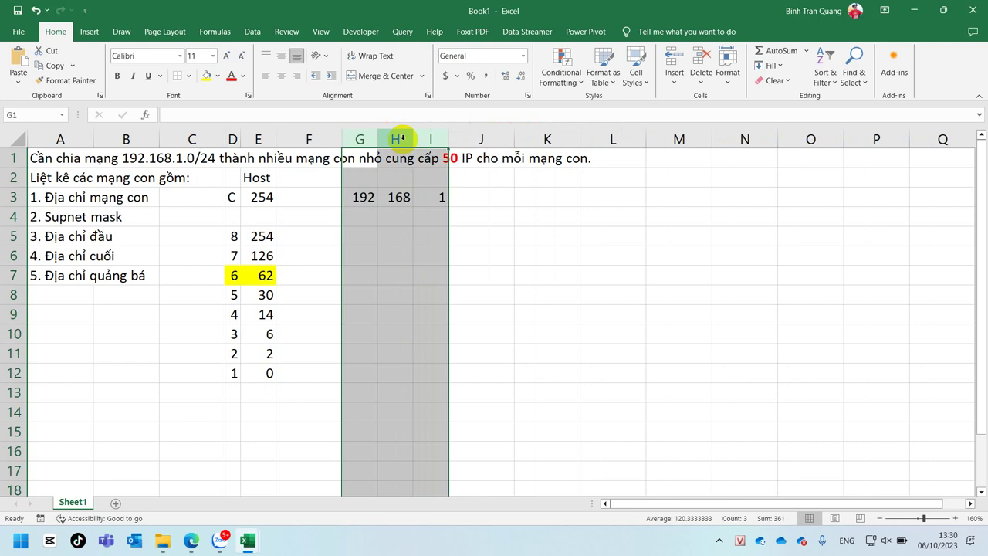
# Enter the last octet in J3 as the binary text 00000000 and widen column J to fit it
pyautogui.click(497, 198)
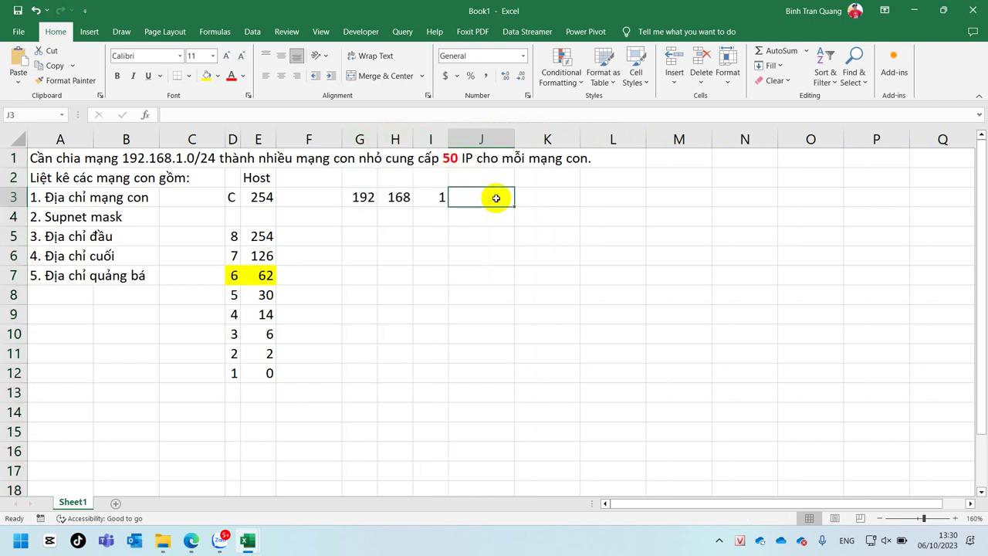
pyautogui.click(233, 276)
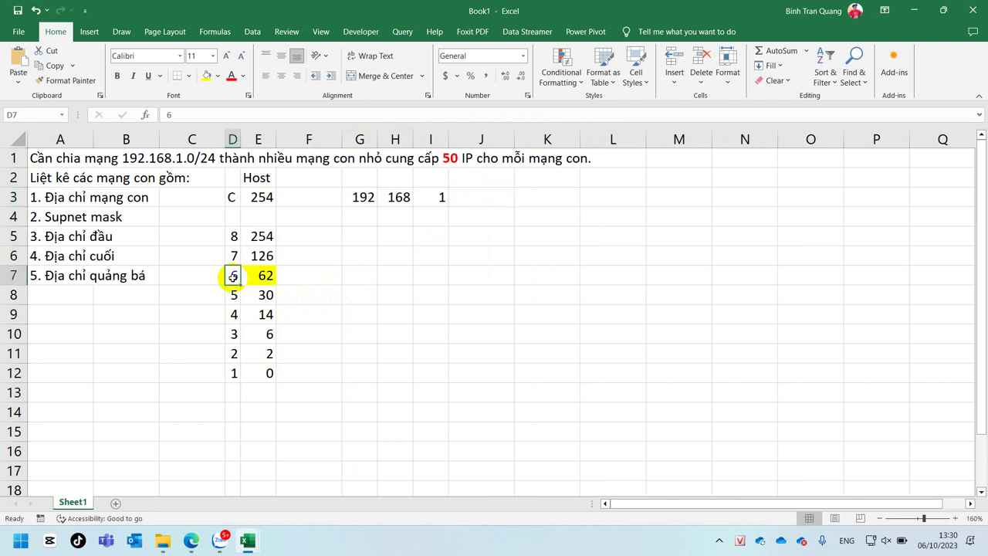
pyautogui.click(496, 198)
pyautogui.write("'")
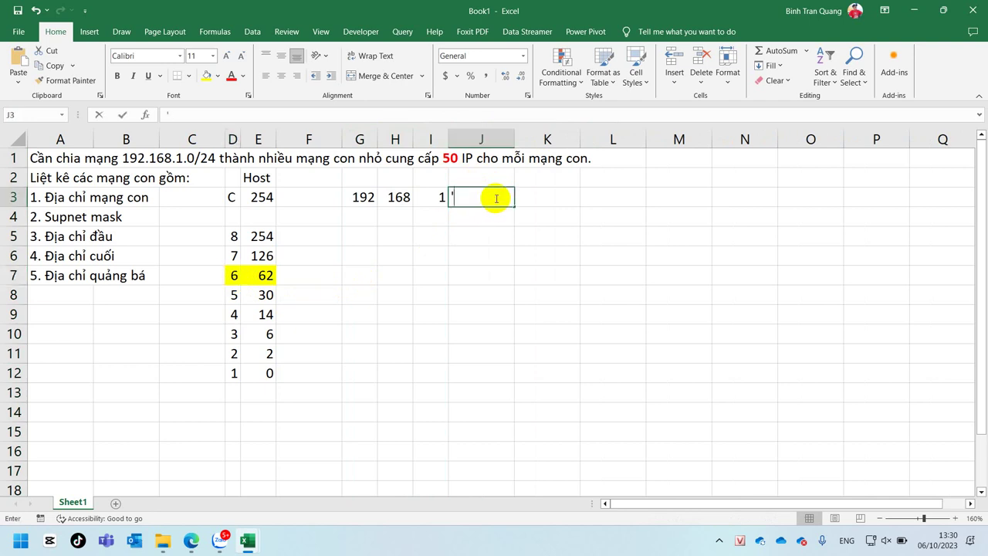
pyautogui.write('00000000')
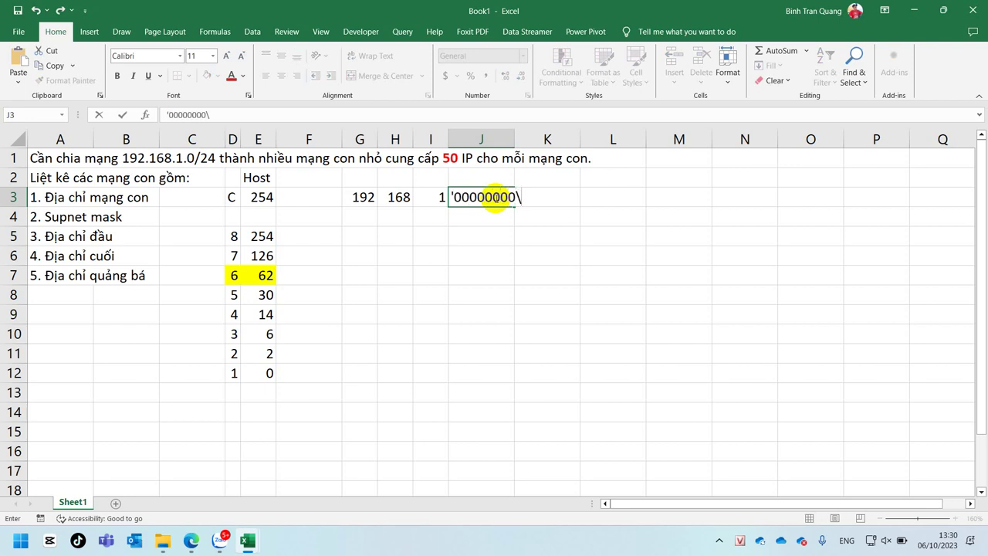
pyautogui.press('Return')
pyautogui.moveTo(515, 141); pyautogui.dragTo(525, 143)
pyautogui.click(512, 196)
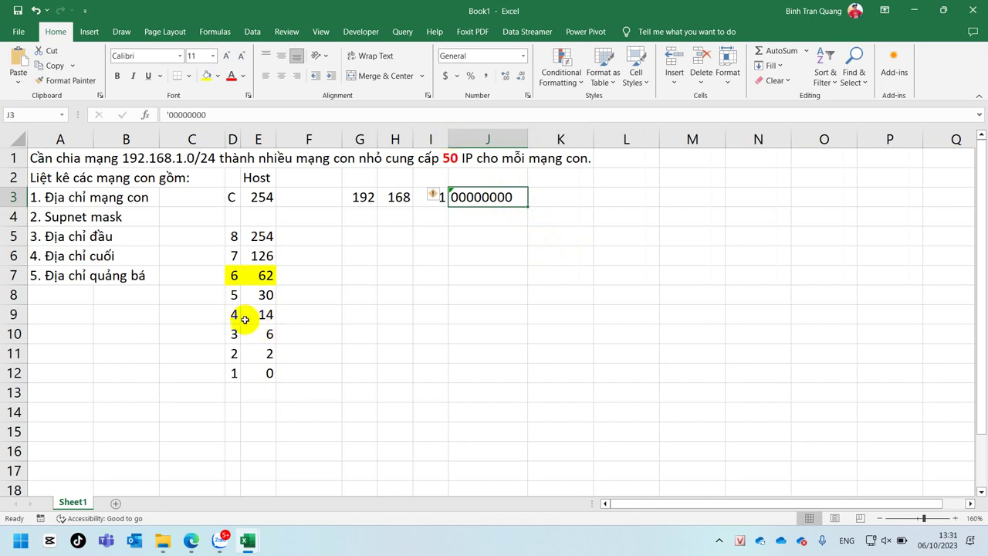
pyautogui.click(237, 276)
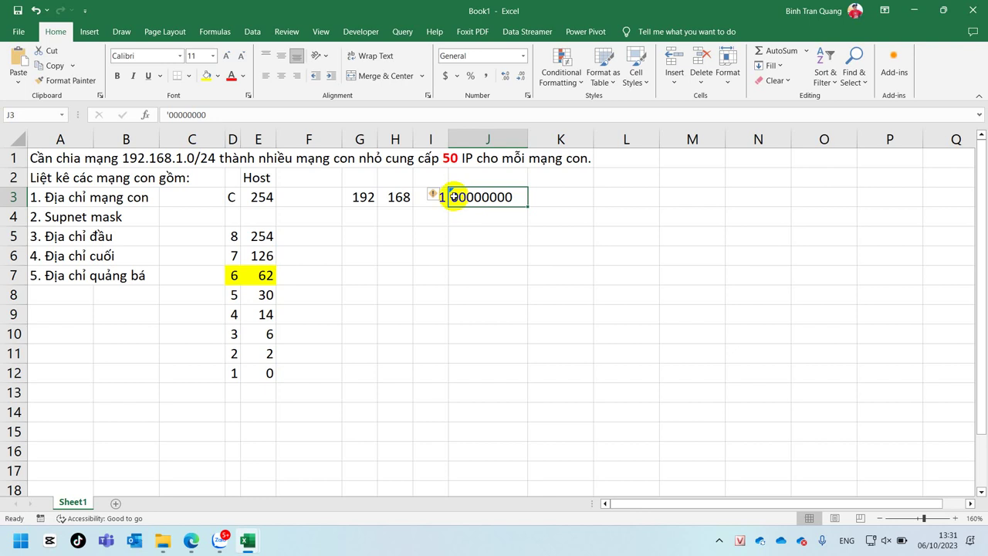
# Shift the four octets in G3:J3 one column to the right into H3:K3 and narrow columns H to J equally
pyautogui.click(324, 200)
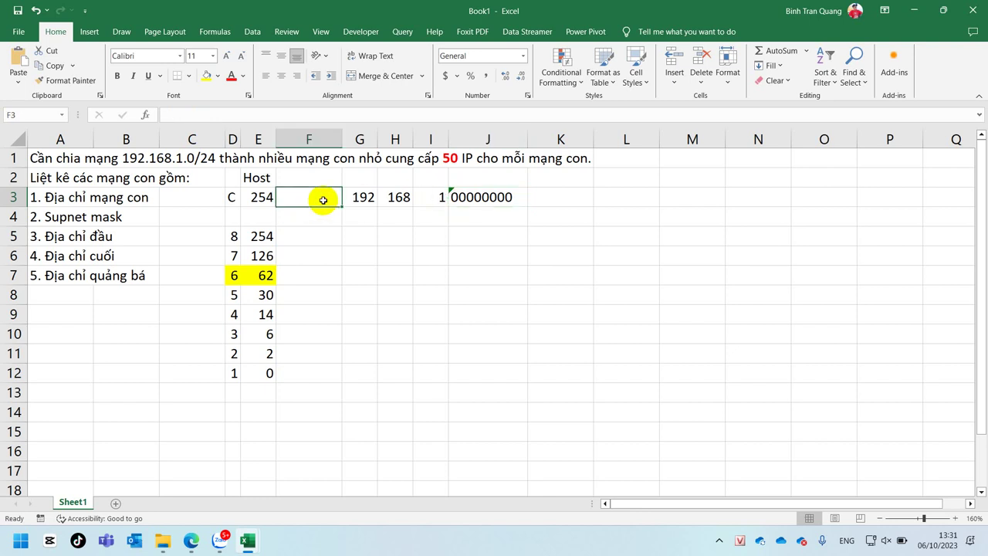
pyautogui.moveTo(352, 197); pyautogui.dragTo(472, 207)
pyautogui.click(395, 234)
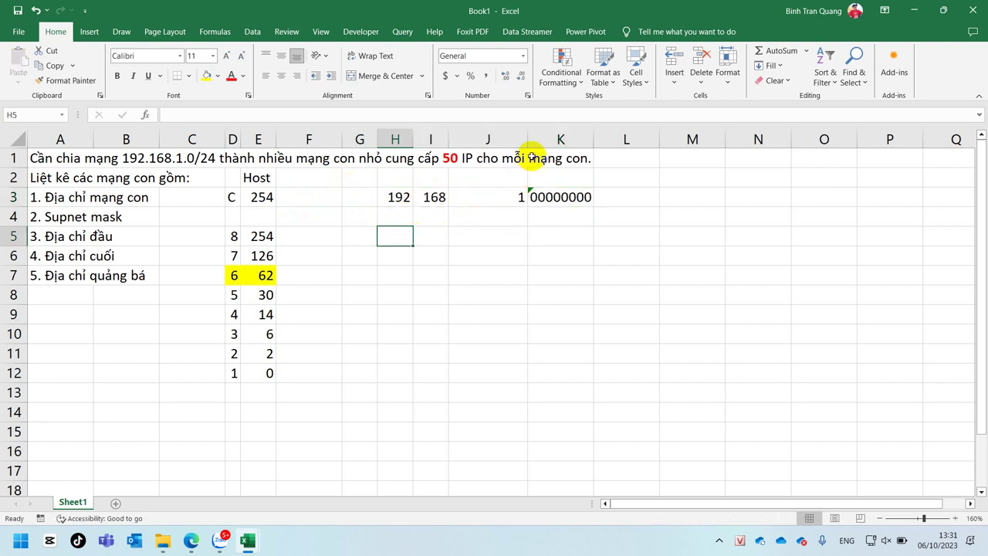
pyautogui.moveTo(393, 136); pyautogui.dragTo(476, 136)
pyautogui.moveTo(406, 133)
pyautogui.mouseDown()
pyautogui.moveTo(417, 133)
pyautogui.moveTo(378, 136)
pyautogui.moveTo(400, 136)
pyautogui.mouseUp()
# Label the address row "Địa chỉ mạng" in G3 and fit column G to the text
pyautogui.click(353, 199)
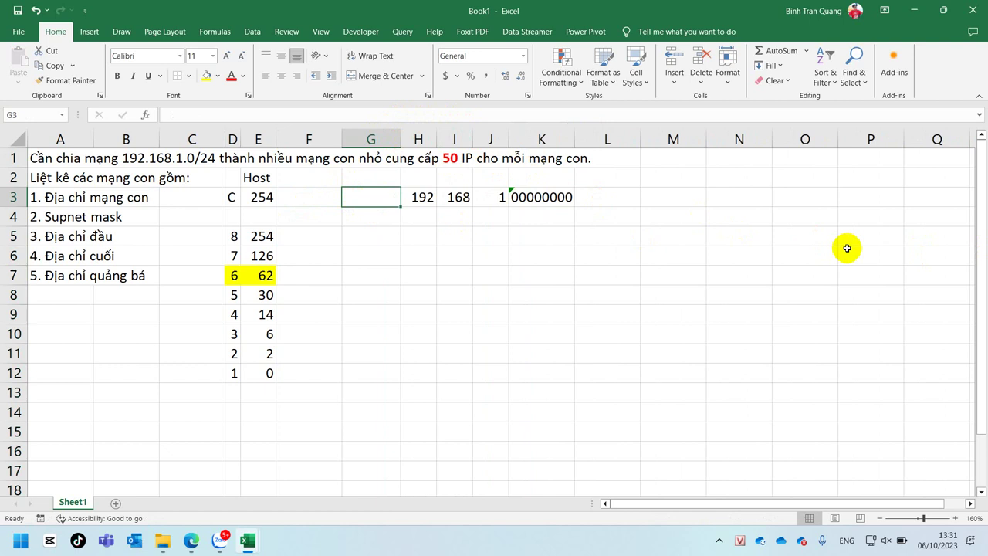
pyautogui.write('Đia')
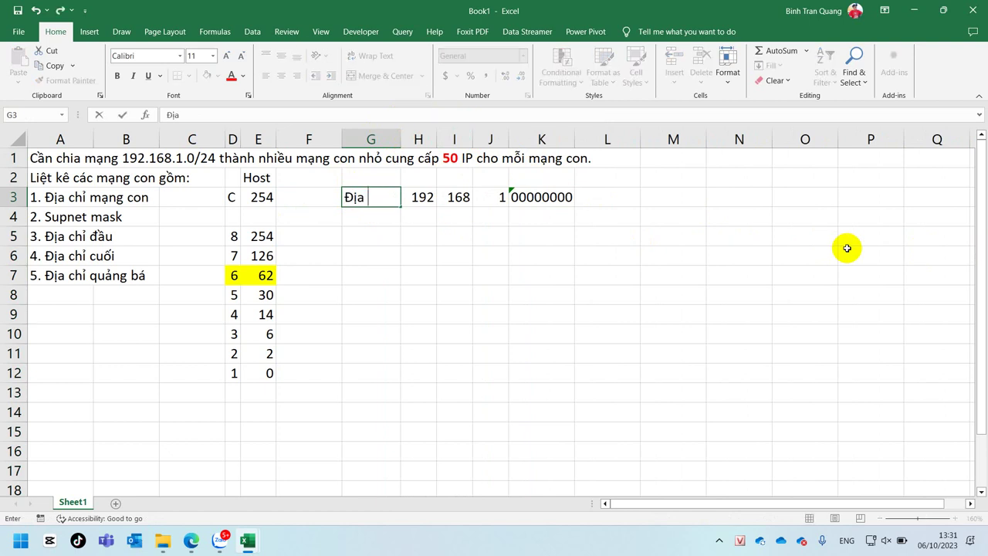
pyautogui.write(' chỉ mạng')
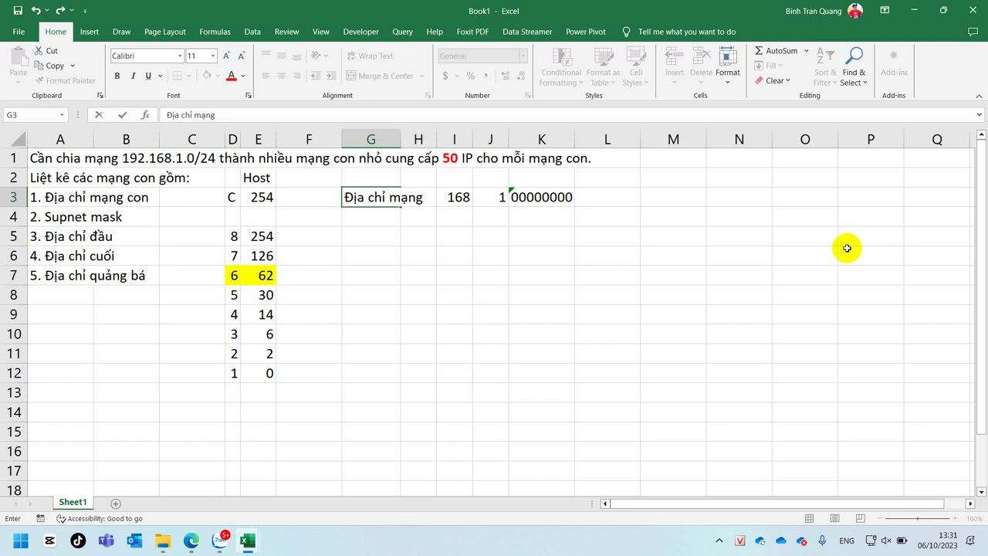
pyautogui.press('Return')
pyautogui.moveTo(402, 133); pyautogui.dragTo(402, 133)
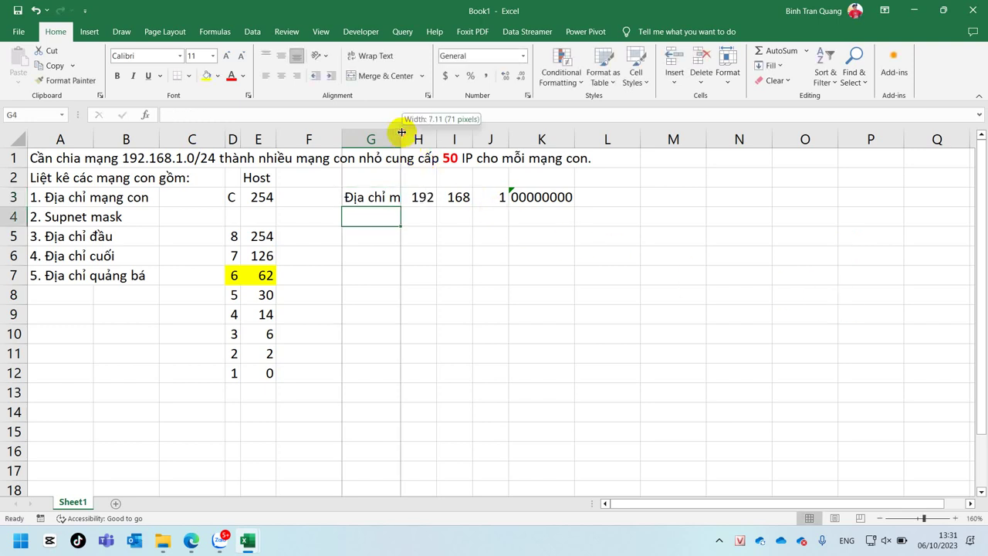
pyautogui.doubleClick(401, 133)
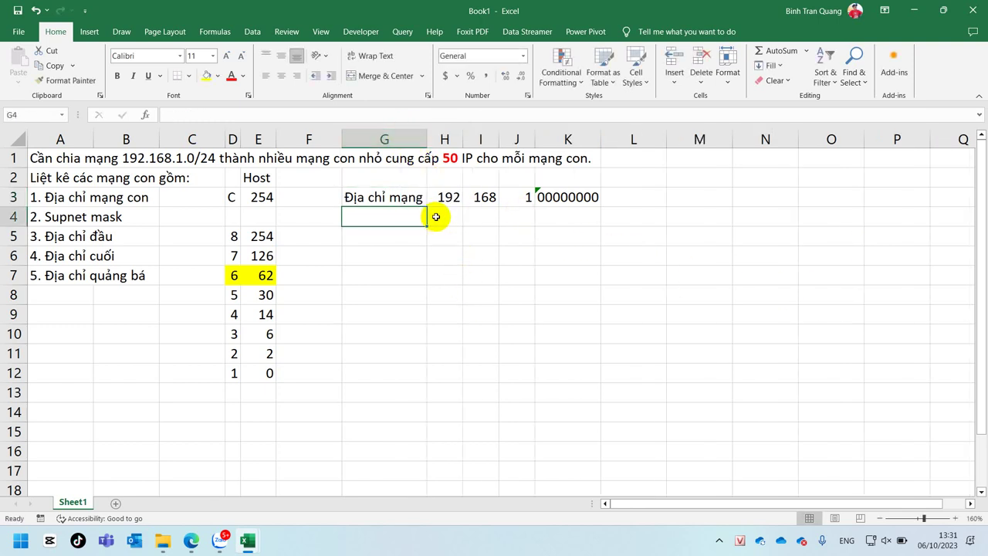
# Set K3 to the decimal value 0 and narrow columns H to K to one equal width
pyautogui.click(545, 197)
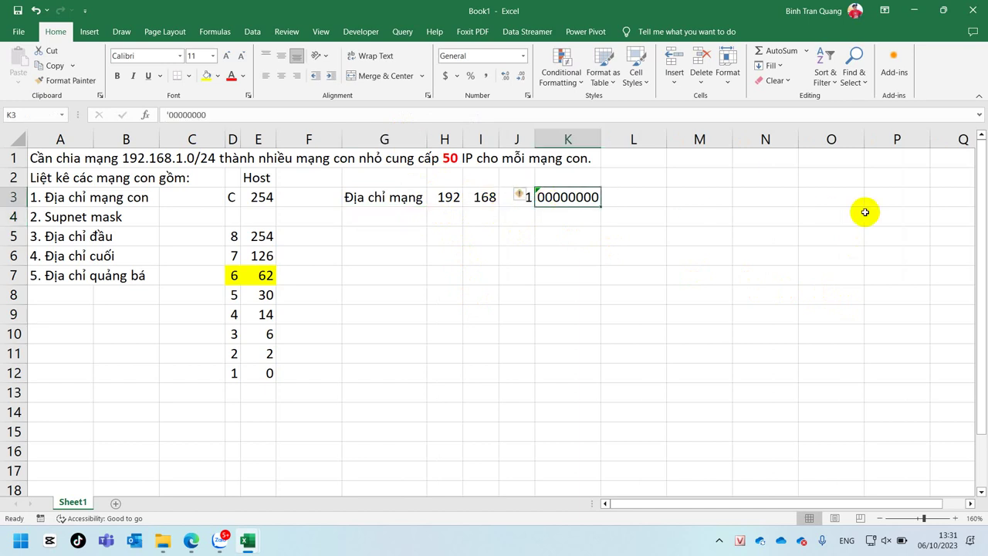
pyautogui.write('0')
pyautogui.press('Return')
pyautogui.moveTo(452, 133); pyautogui.dragTo(592, 132)
pyautogui.moveTo(531, 137); pyautogui.dragTo(533, 137)
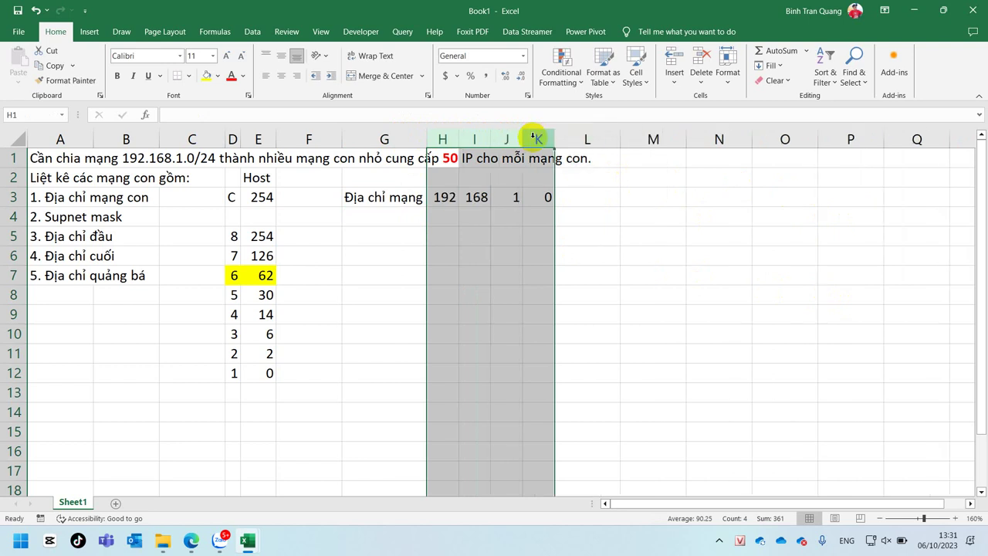
# Convert the octets to binary by entering =DEC2BIN(H3) in L3 and copying the formula across to O3
pyautogui.click(594, 200)
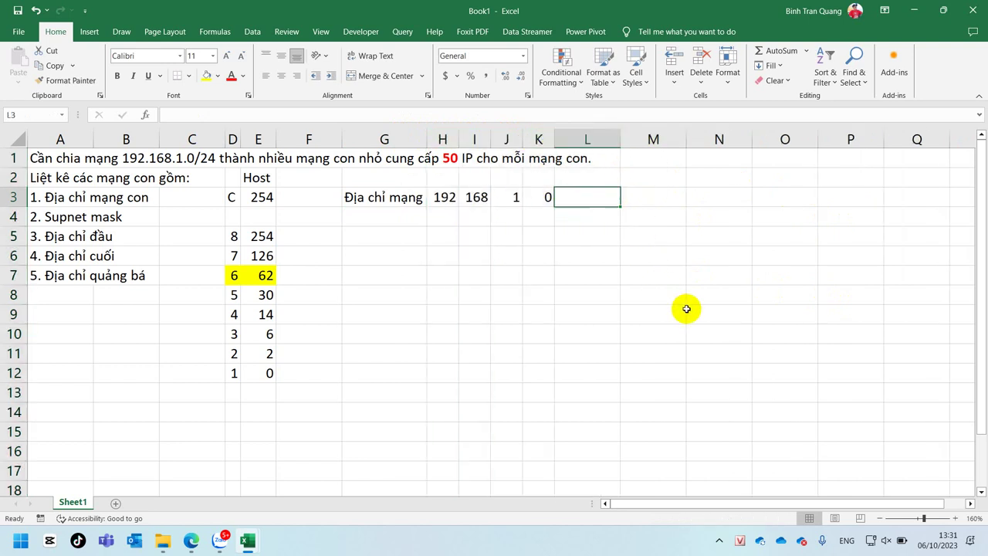
pyautogui.write('=')
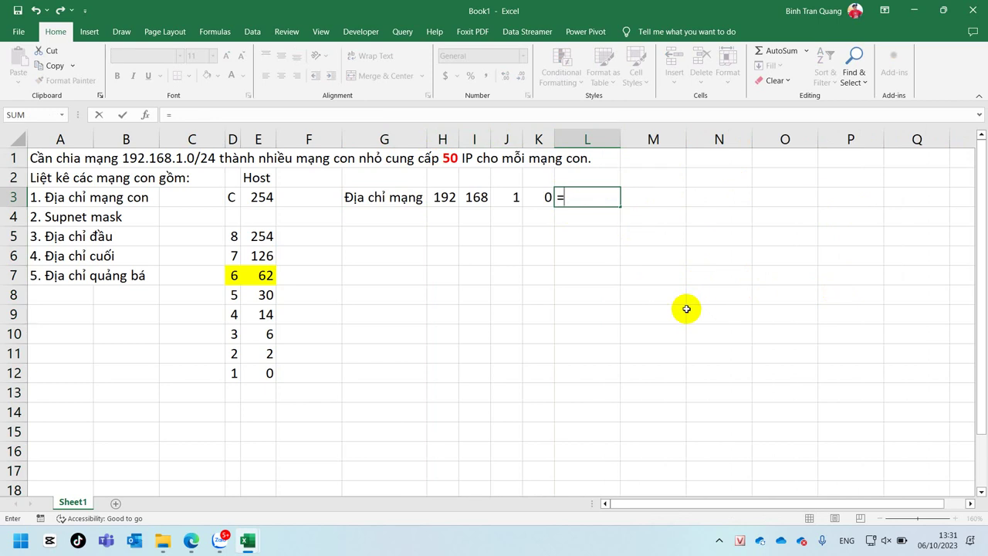
pyautogui.write('de')
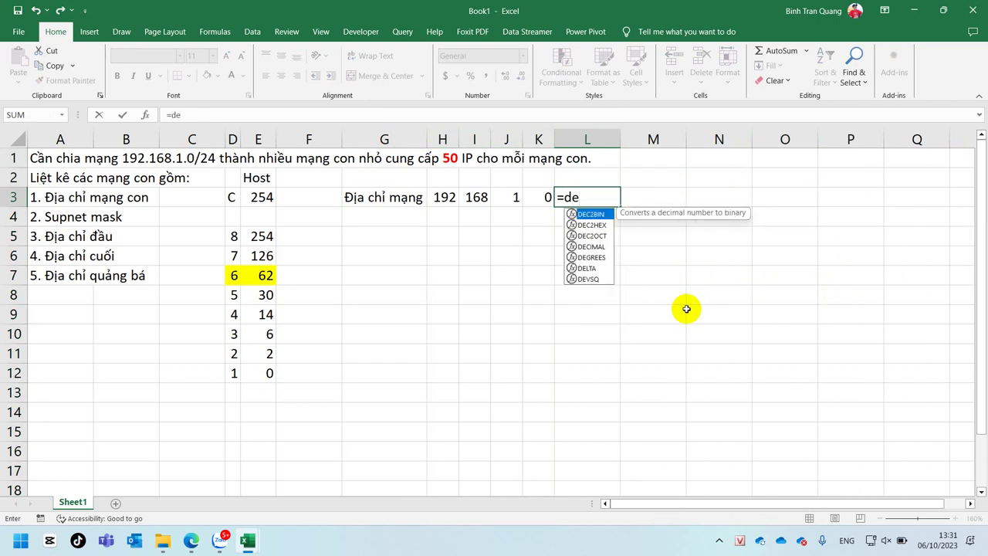
pyautogui.press('Tab')
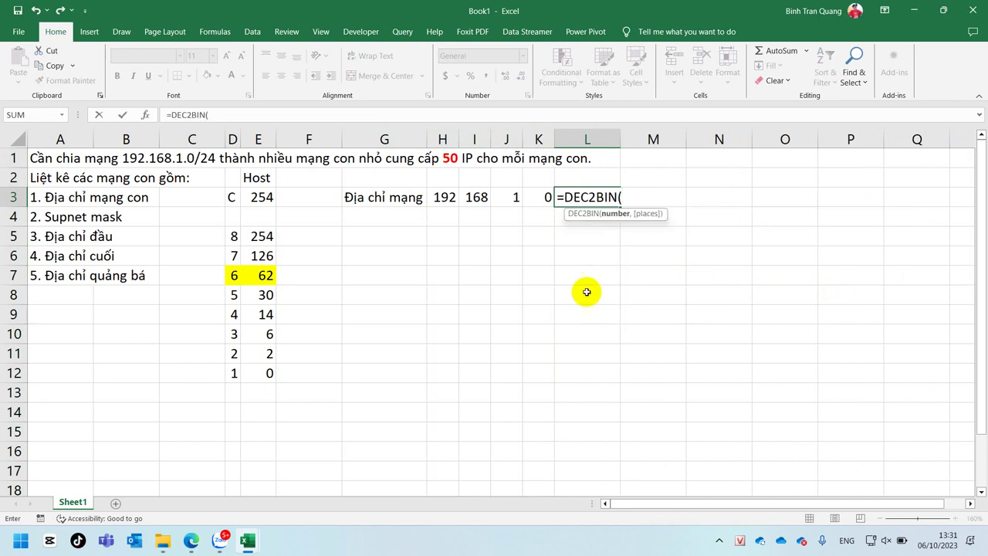
pyautogui.click(444, 198)
pyautogui.press('Return')
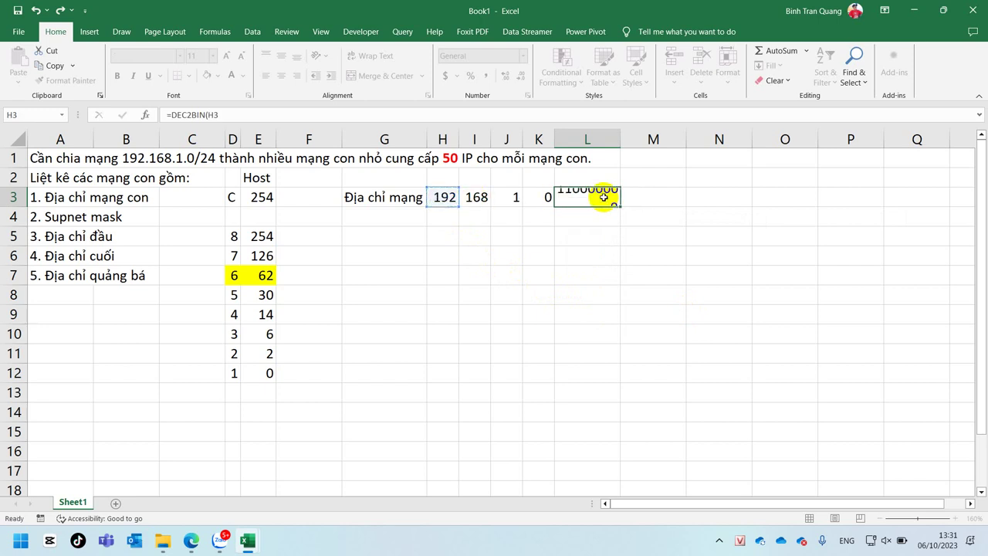
pyautogui.click(606, 199)
pyautogui.moveTo(620, 209); pyautogui.dragTo(793, 217)
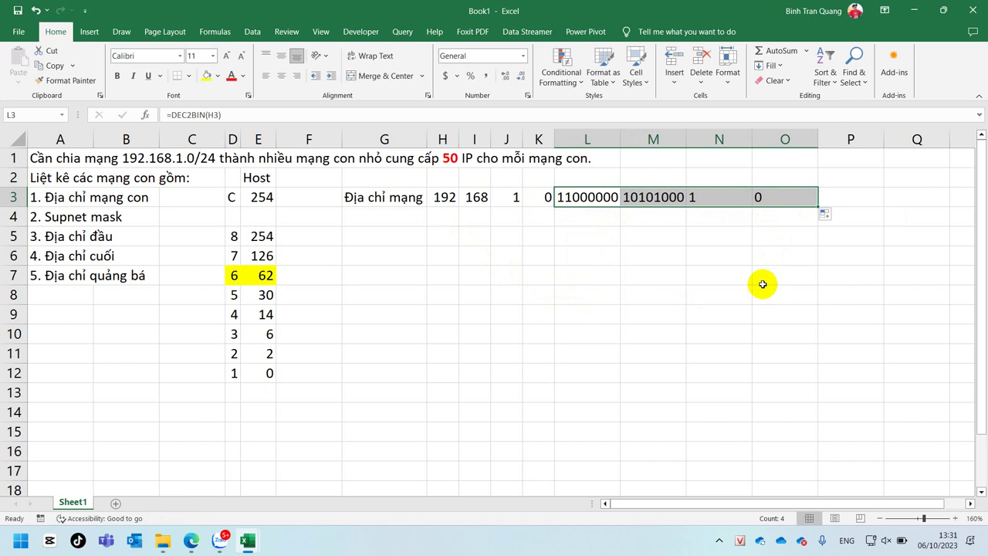
# Widen columns L to O to one equal width slightly larger than the eight-digit binary octets
pyautogui.click(710, 258)
pyautogui.click(652, 199)
pyautogui.moveTo(620, 139); pyautogui.dragTo(639, 139)
pyautogui.moveTo(705, 139); pyautogui.dragTo(713, 139)
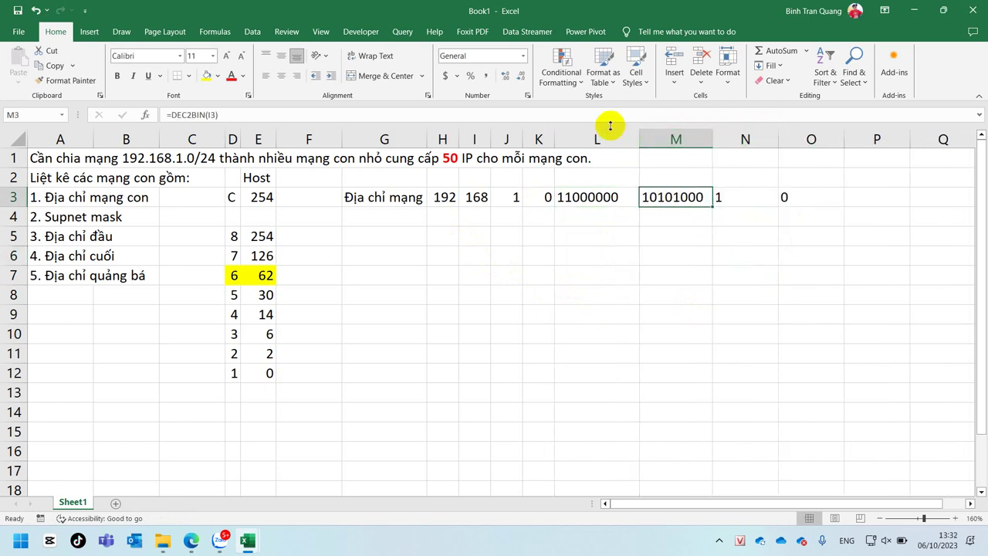
pyautogui.moveTo(600, 137); pyautogui.dragTo(789, 137)
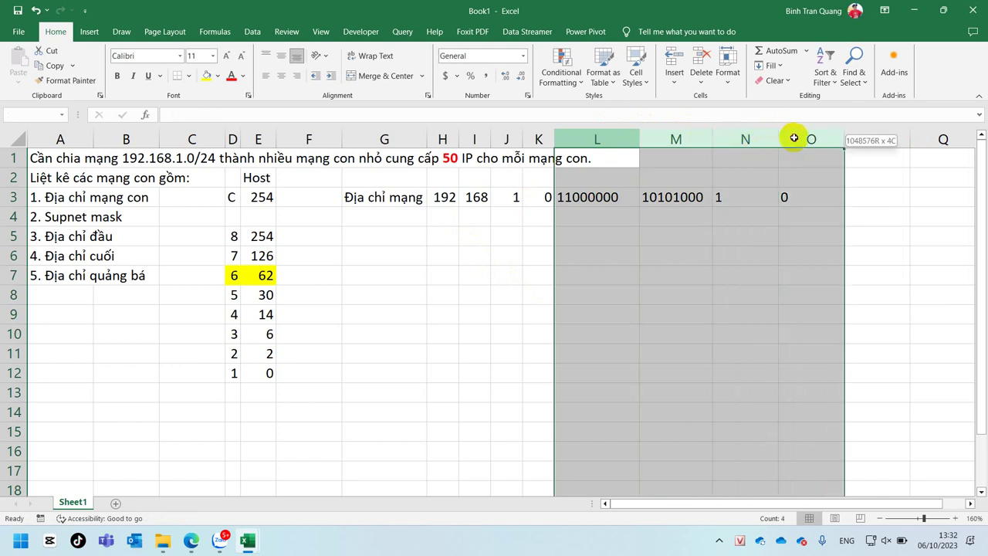
pyautogui.moveTo(710, 139); pyautogui.dragTo(709, 139)
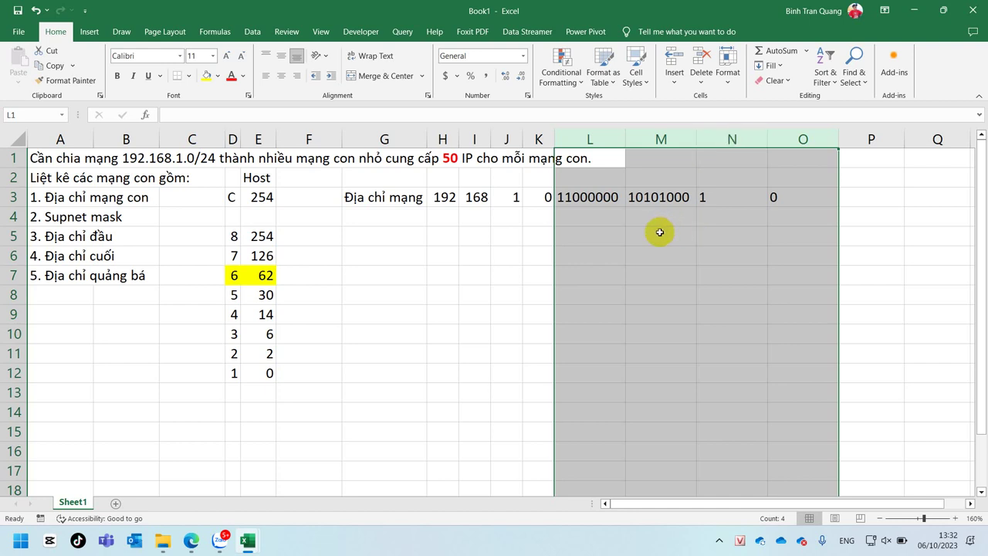
# Prefix the conversion in L3 with seven zeros, giving ="0000000"&DEC2BIN(H3)
pyautogui.click(603, 195)
pyautogui.click(251, 112)
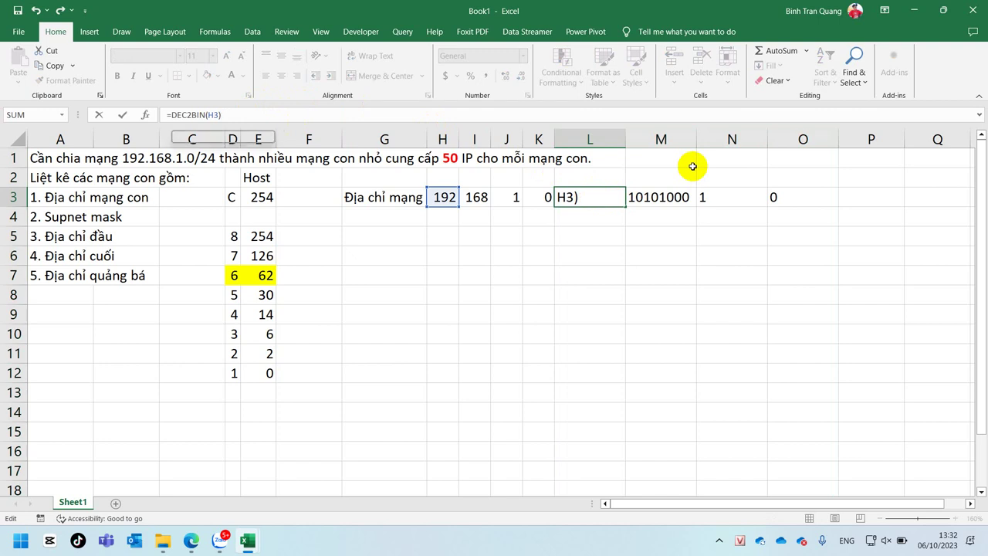
pyautogui.press('Home')
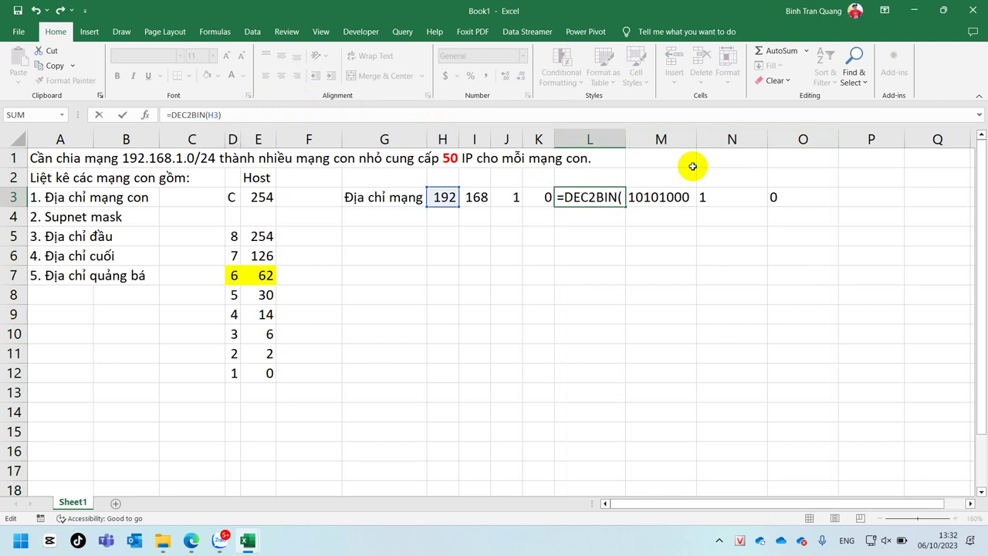
pyautogui.write('"')
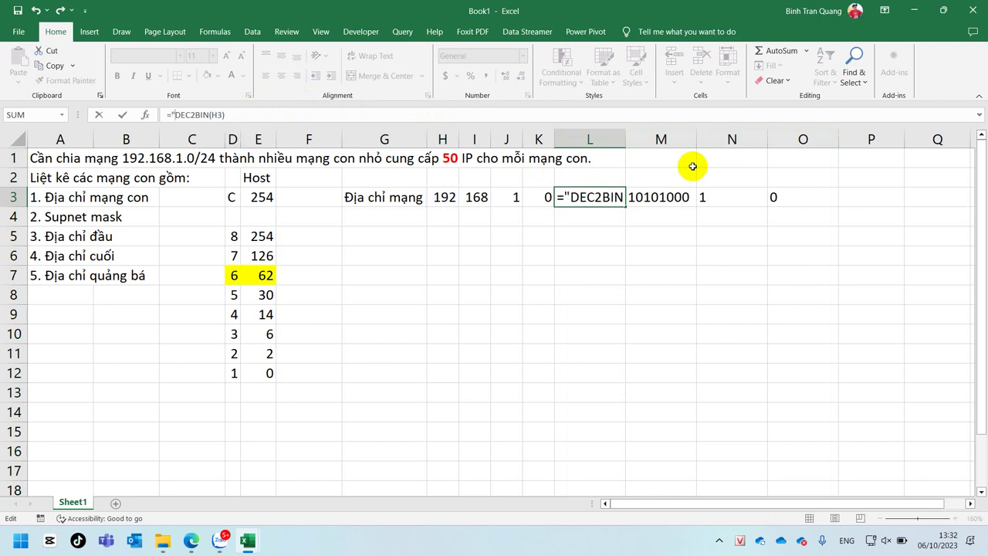
pyautogui.write('000000')
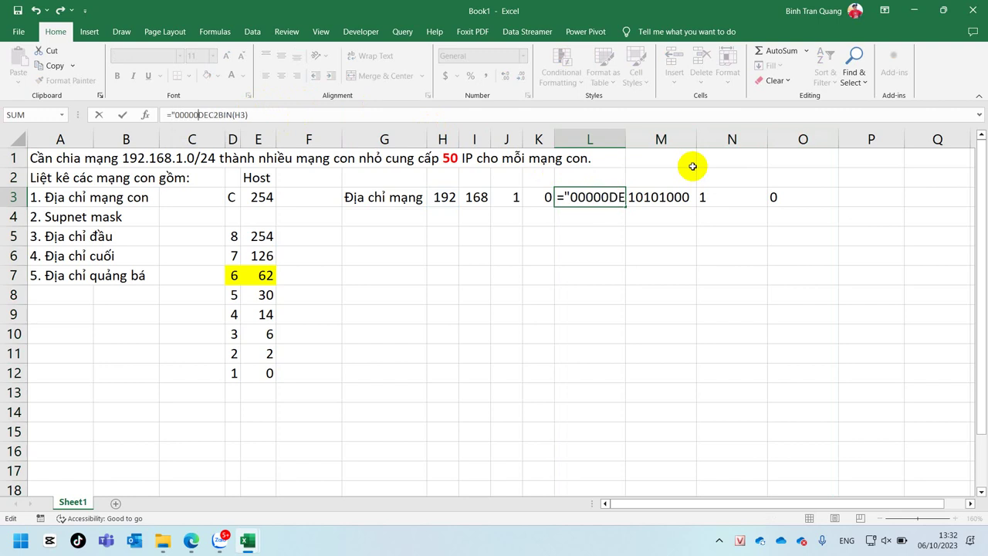
pyautogui.write('0"')
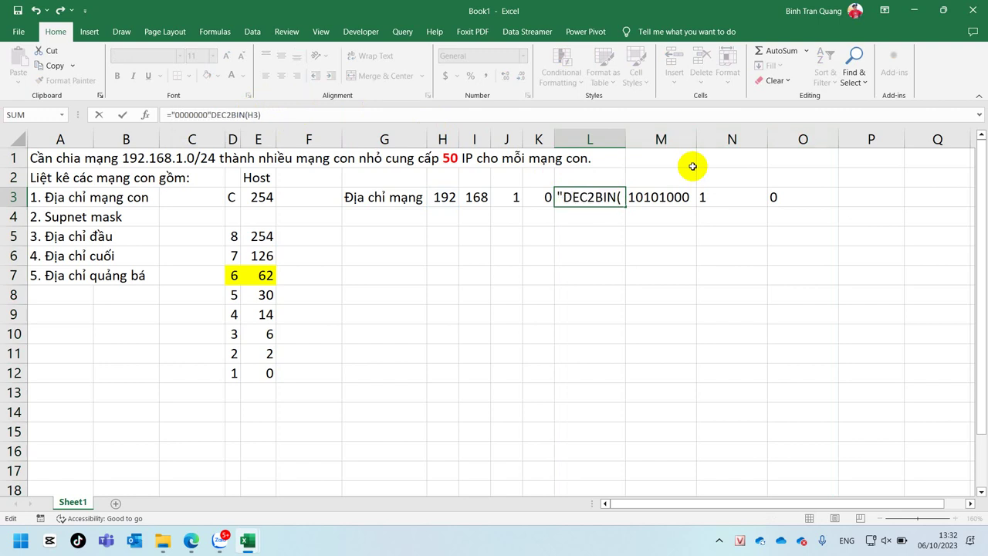
pyautogui.write('&')
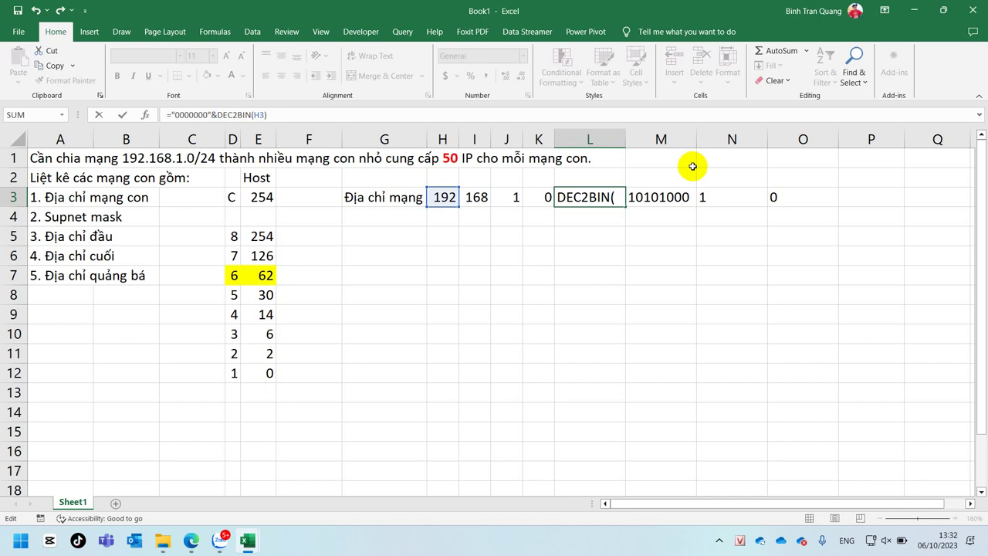
# Wrap the L3 formula in RIGHT to keep eight characters: =RIGHT("0000000"&DEC2BIN(H3),8)
pyautogui.click(170, 114)
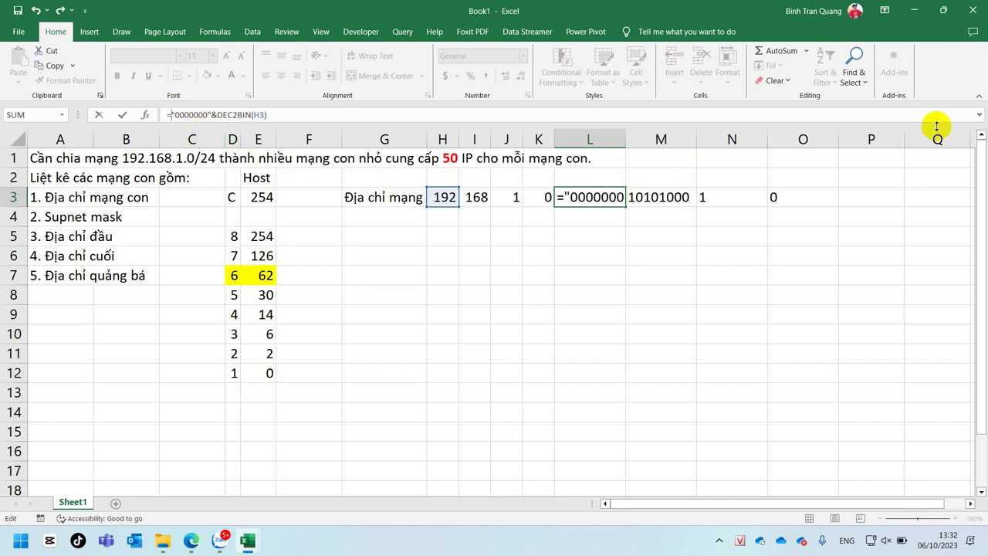
pyautogui.write('rei')
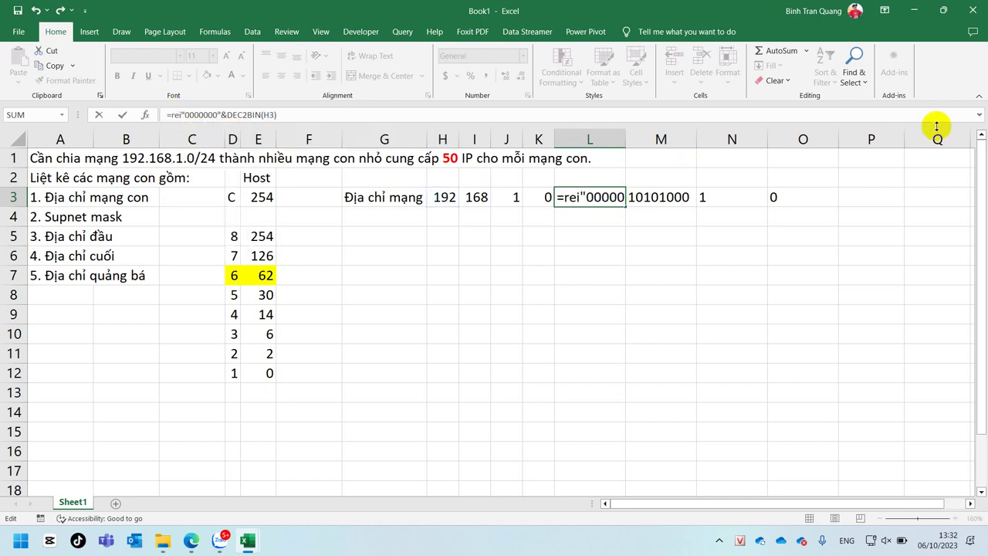
pyautogui.press('BackSpace')
pyautogui.press('BackSpace')
pyautogui.write('ig')
pyautogui.press('Tab')
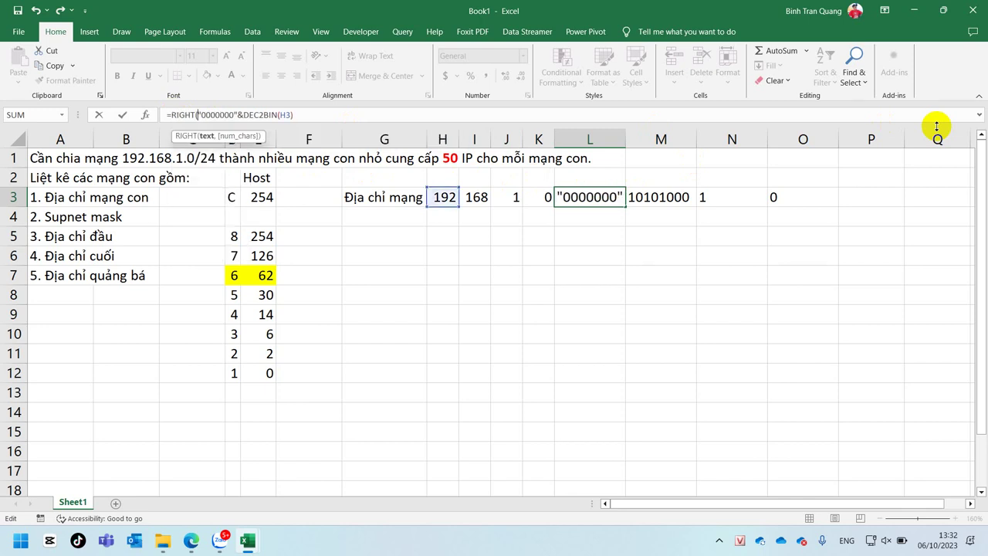
pyautogui.click(461, 115)
pyautogui.write(',8')
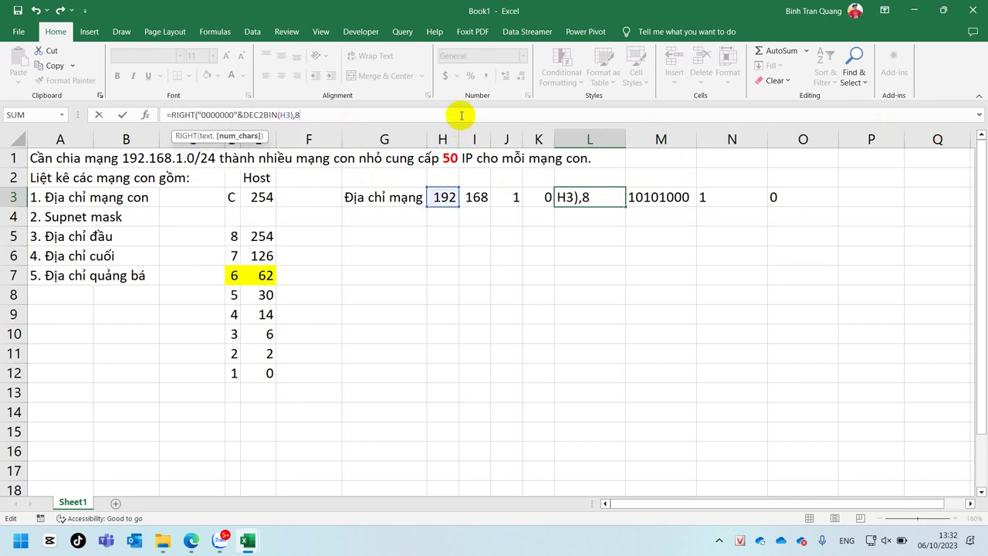
pyautogui.write(')')
pyautogui.press('Return')
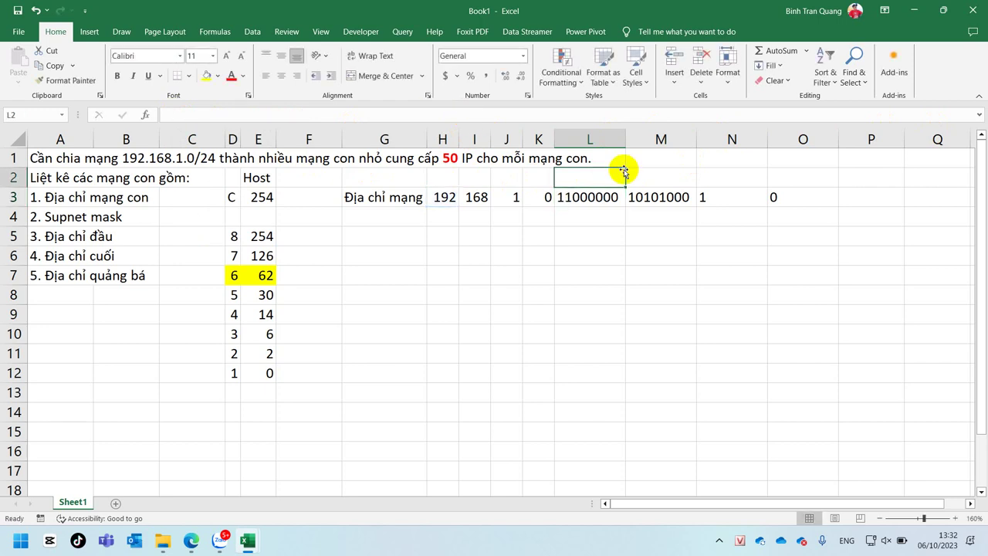
# Copy the eight-digit binary formula from L3 across to O3
pyautogui.click(607, 198)
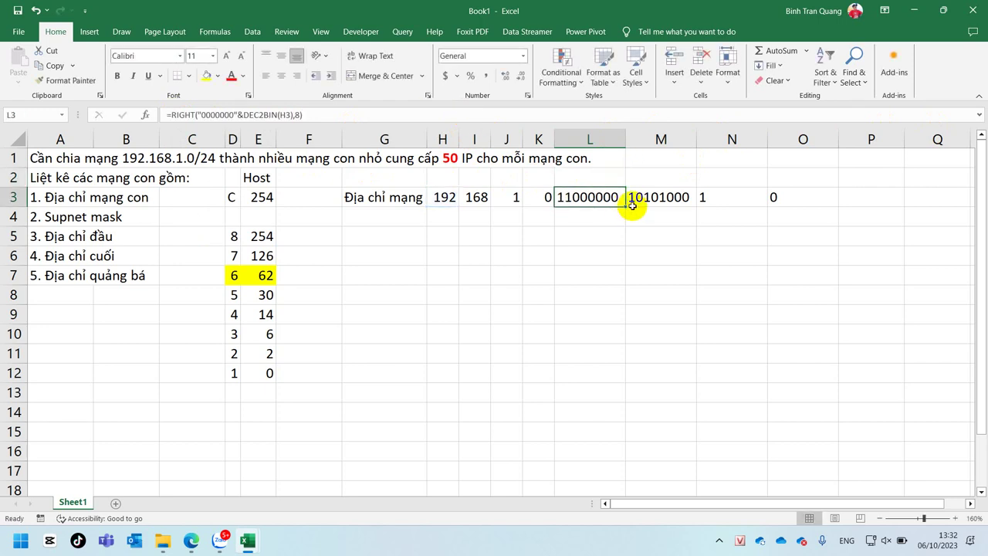
pyautogui.moveTo(626, 207); pyautogui.dragTo(832, 197)
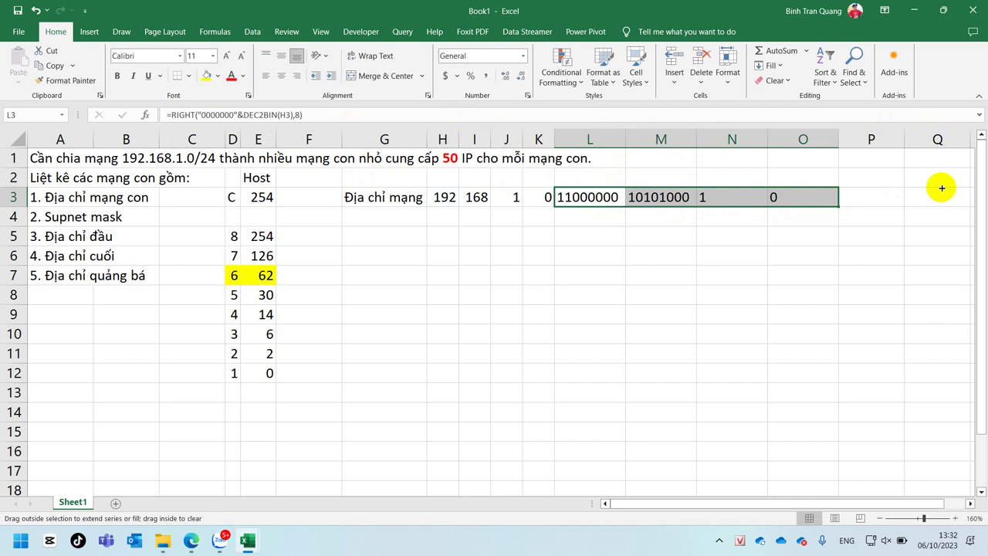
pyautogui.click(845, 196)
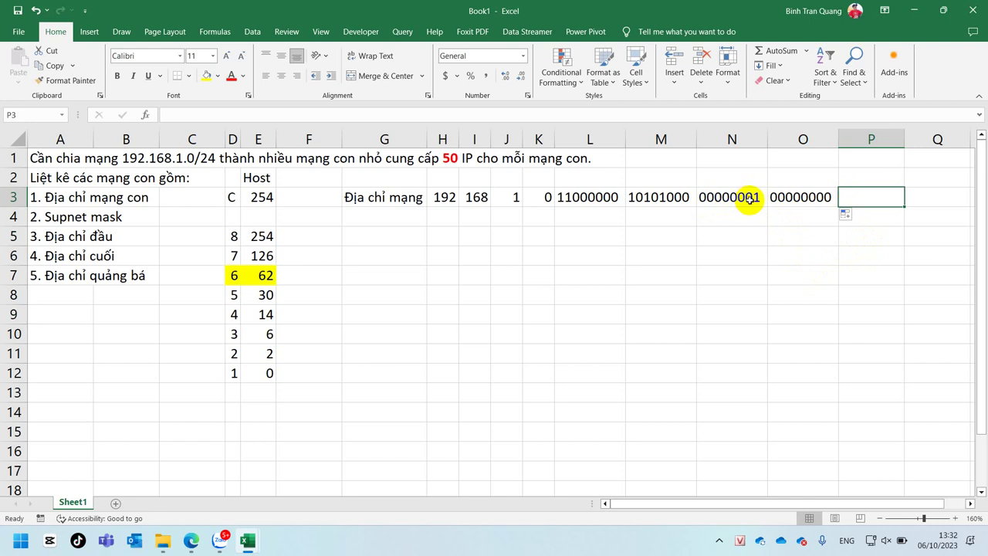
pyautogui.click(814, 198)
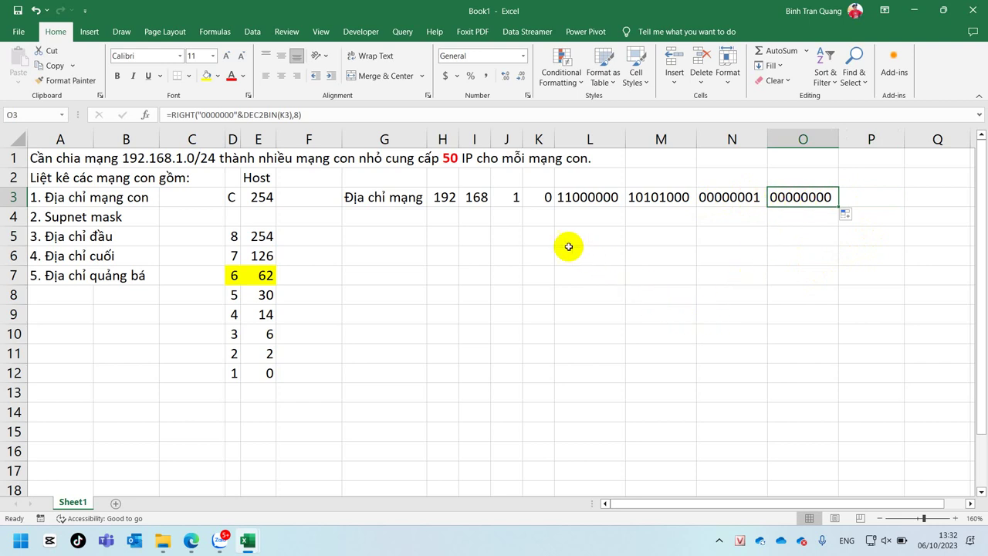
# Center the decimal and binary octets in H3:O3 horizontally
pyautogui.moveTo(446, 196); pyautogui.dragTo(819, 198)
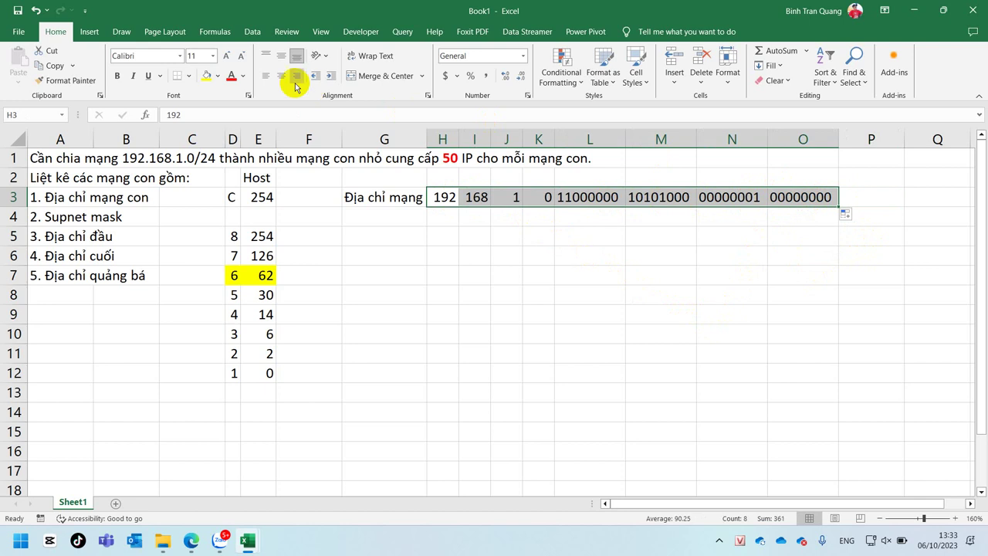
pyautogui.click(280, 76)
pyautogui.click(618, 253)
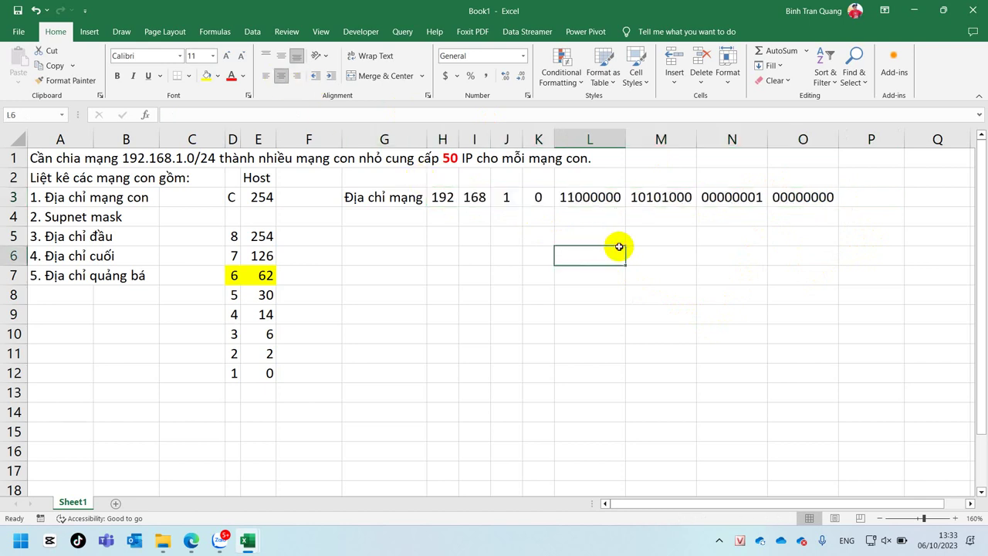
# Move the four binary octets from L3:O3 to M3:P3 and narrow the emptied column L into a spacer
pyautogui.click(538, 197)
pyautogui.click(589, 197)
pyautogui.moveTo(589, 196); pyautogui.dragTo(803, 198)
pyautogui.moveTo(651, 206); pyautogui.dragTo(690, 205)
pyautogui.click(630, 222)
pyautogui.moveTo(626, 139); pyautogui.dragTo(580, 139)
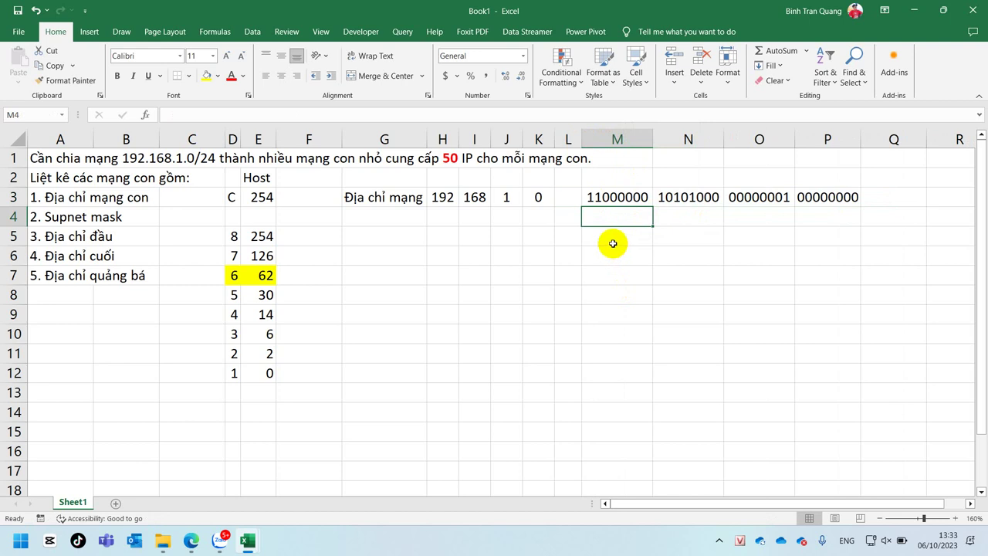
# Label G4 "Subnetmask" and enter the mask octets 255, 255, 255 and 0 in H4:K4
pyautogui.click(383, 219)
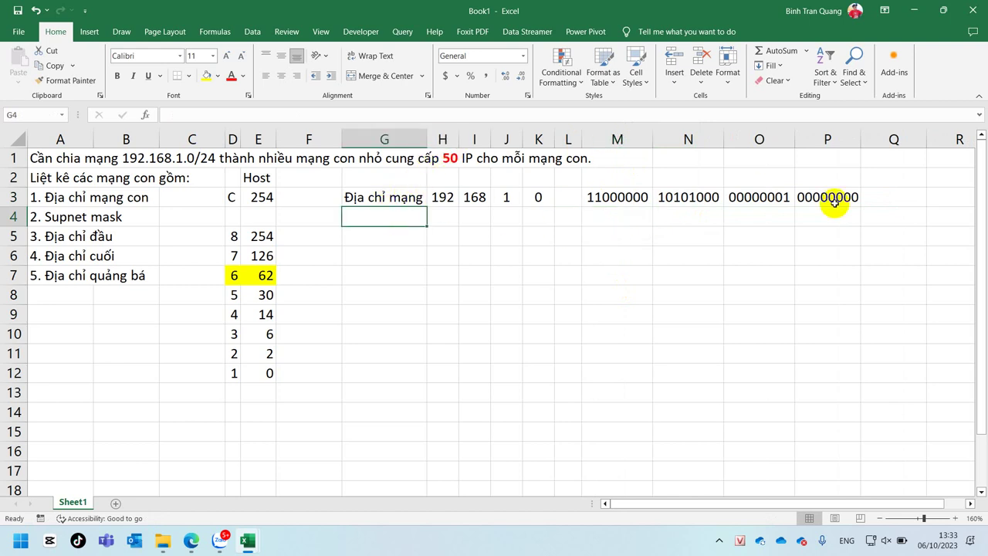
pyautogui.write('Subnetmask')
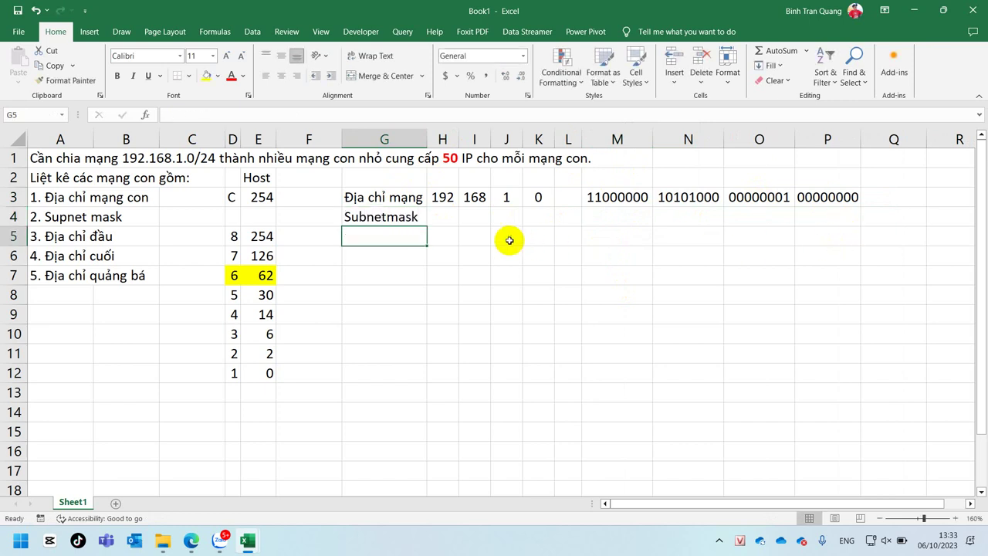
pyautogui.click(447, 215)
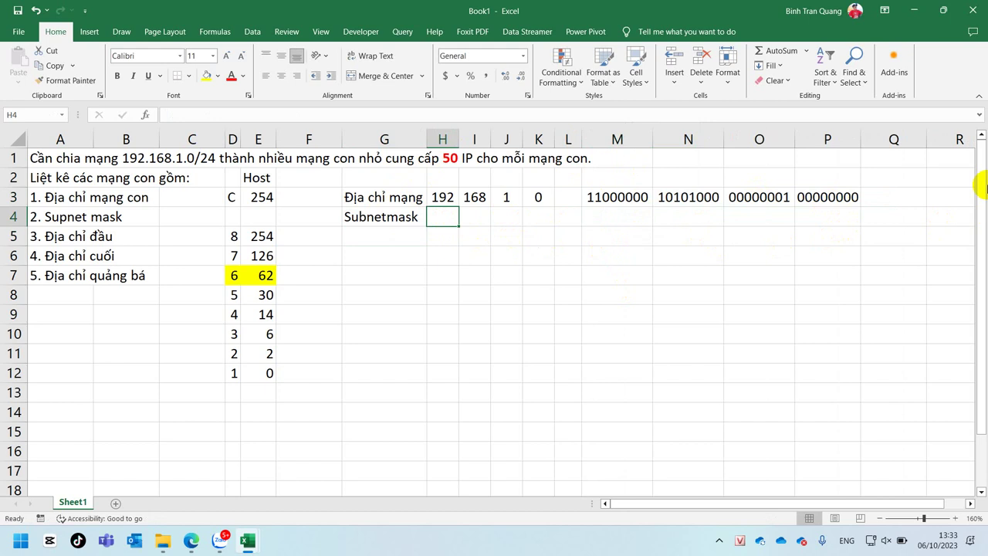
pyautogui.write('255')
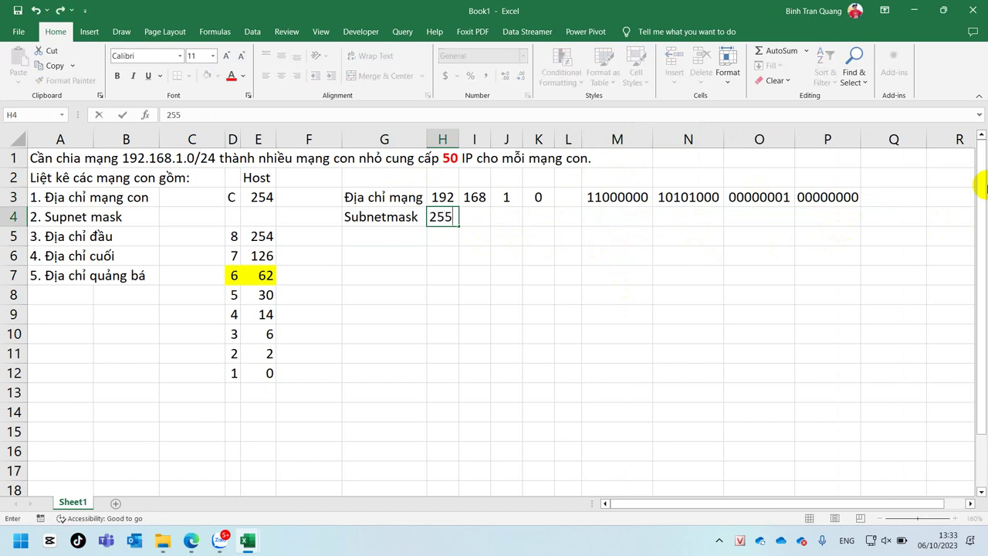
pyautogui.press('Tab')
pyautogui.write('255')
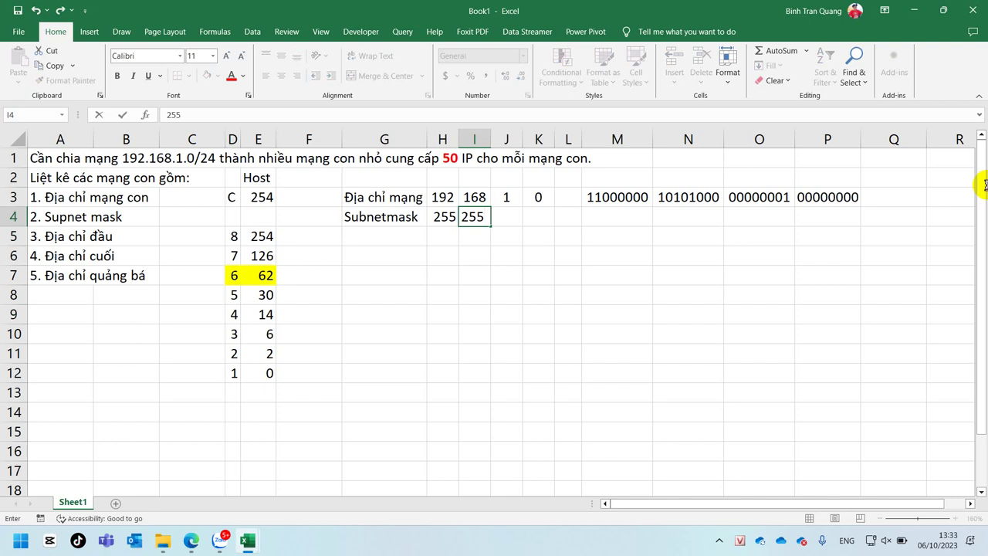
pyautogui.press('Tab')
pyautogui.write('255')
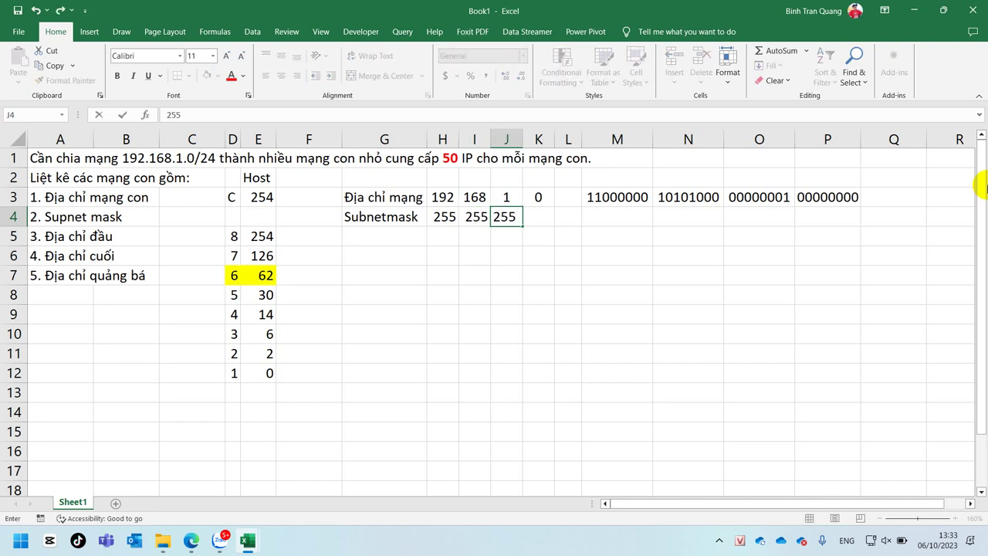
pyautogui.press('Tab')
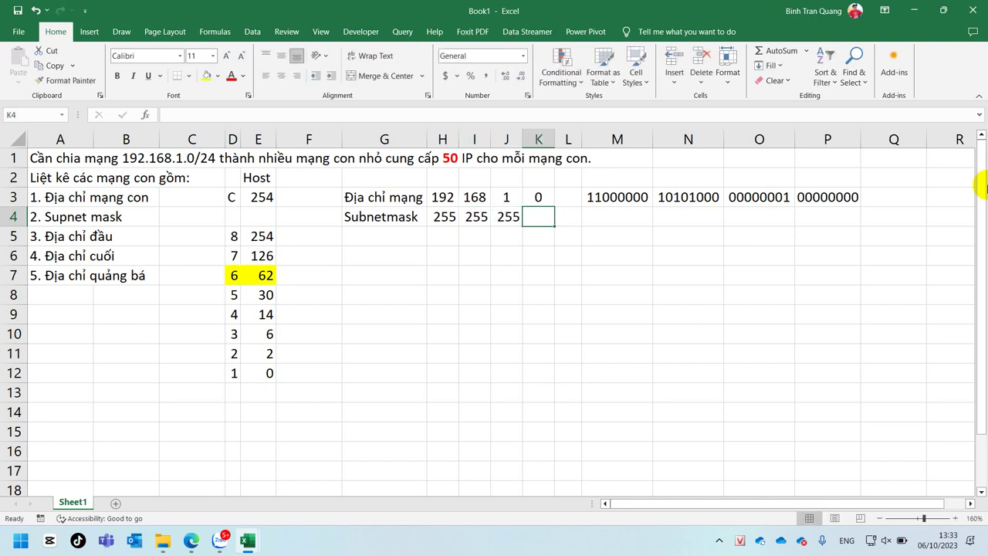
pyautogui.write('0')
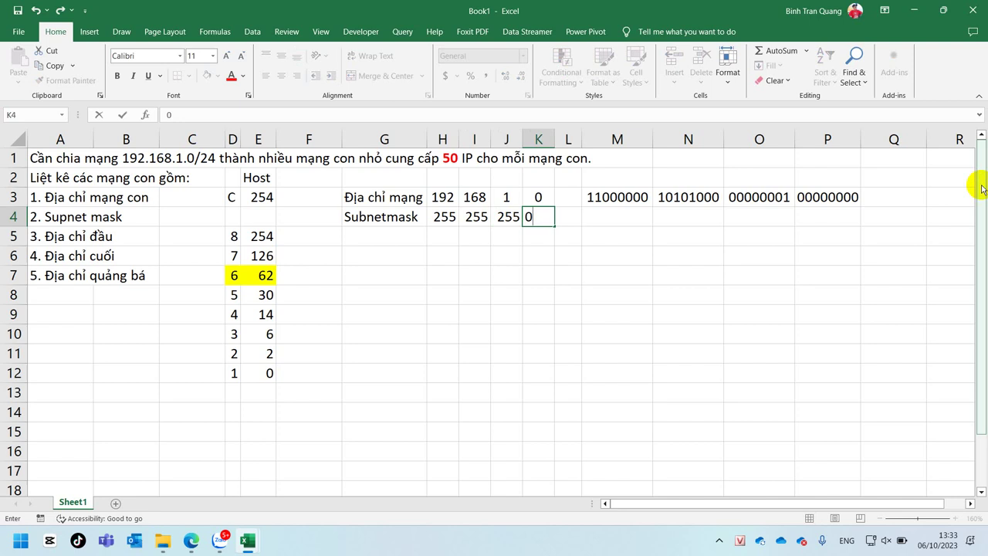
pyautogui.click(642, 272)
# Center the contents of columns H to P horizontally
pyautogui.moveTo(441, 136); pyautogui.dragTo(827, 137)
pyautogui.click(281, 76)
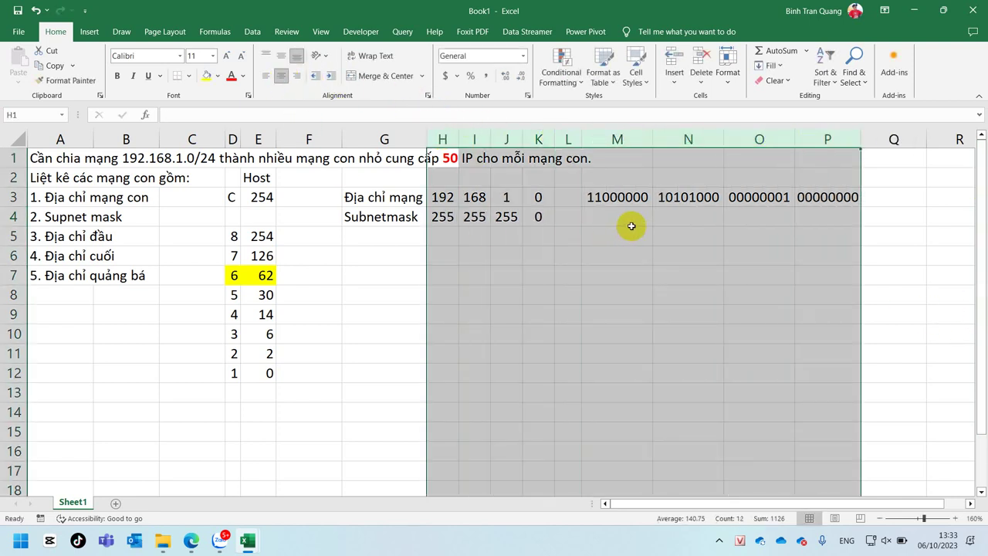
# Fill M4:P4 with the eight-digit binary conversion formulas from the row above for the subnet mask octets
pyautogui.click(622, 217)
pyautogui.moveTo(687, 216); pyautogui.dragTo(847, 216)
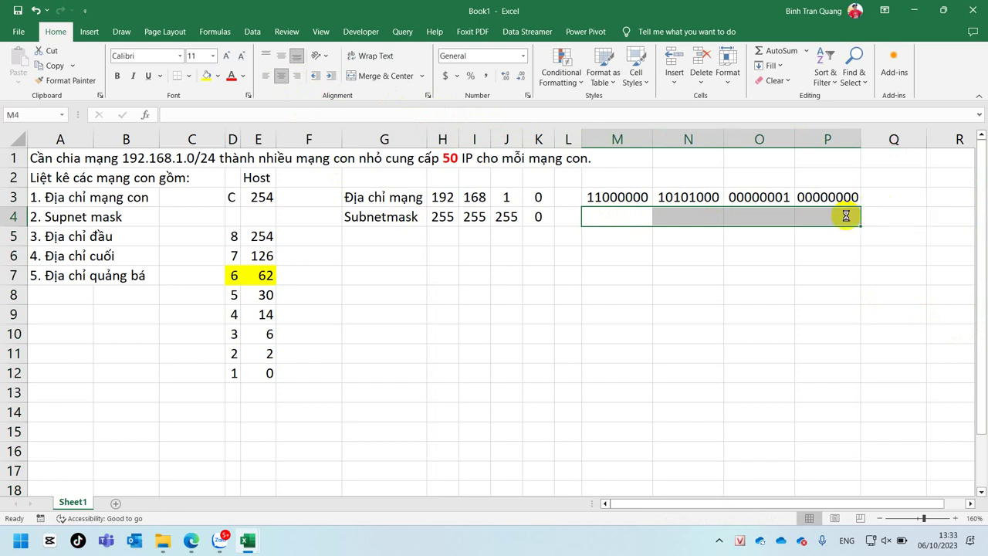
pyautogui.hotkey('ctrl', 'v')
pyautogui.click(688, 353)
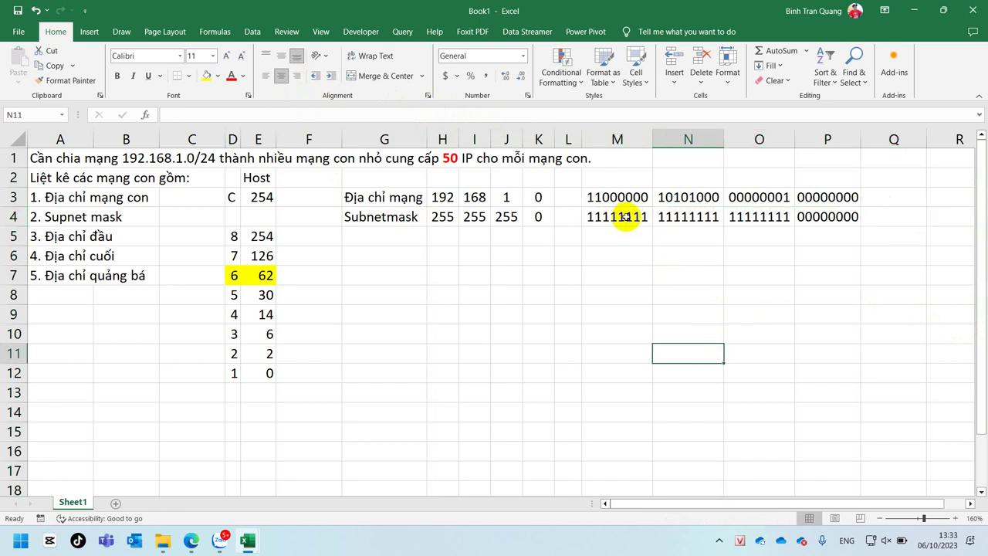
# Copy the last binary octet of the subnet mask from P4 into P5
pyautogui.click(825, 216)
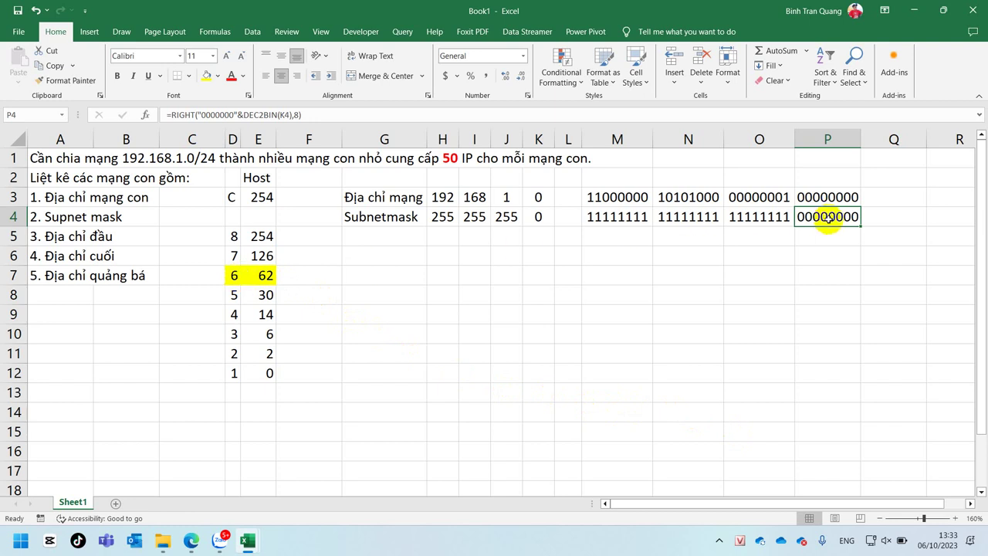
pyautogui.doubleClick(827, 217)
pyautogui.click(815, 291)
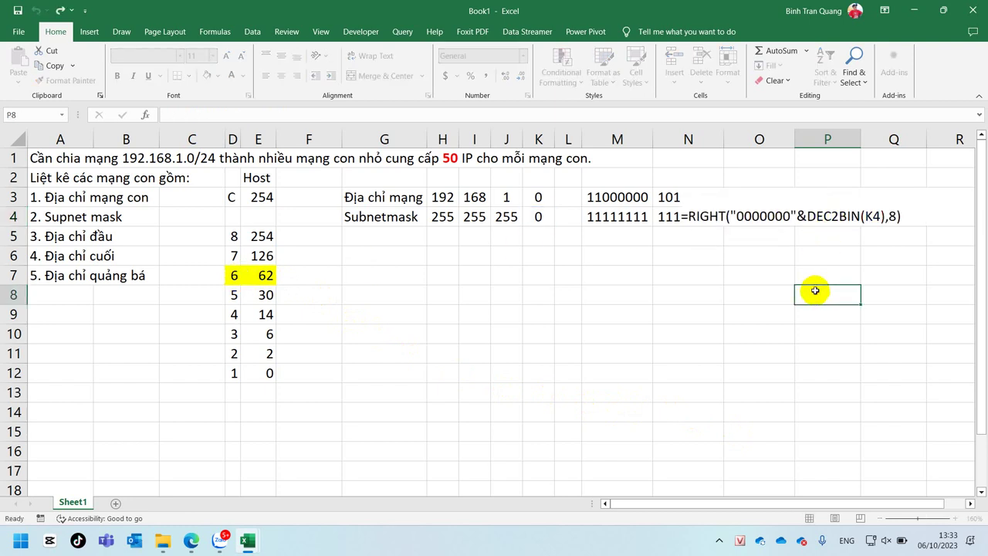
pyautogui.click(827, 217)
pyautogui.hotkey('ctrl', 'c')
pyautogui.rightClick(823, 236)
pyautogui.click(870, 286)
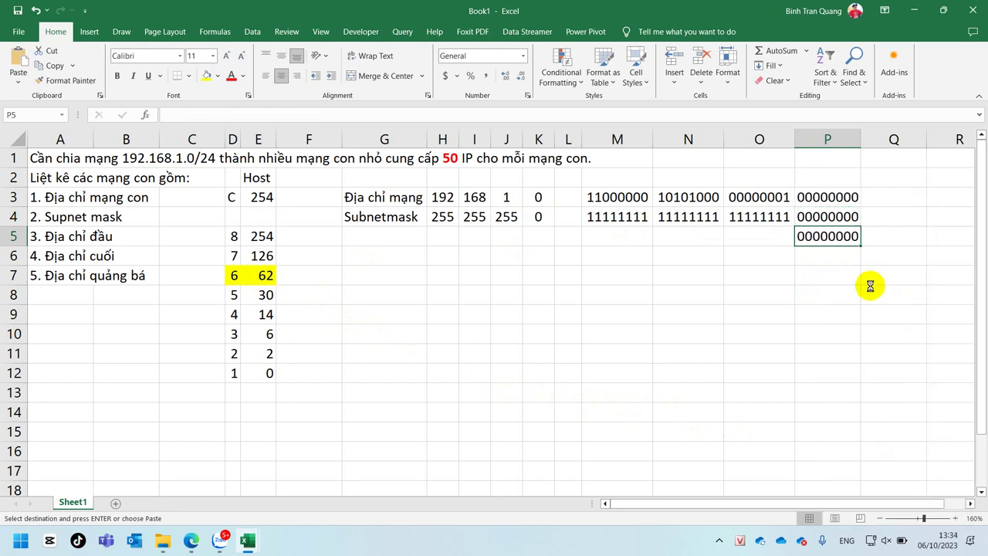
# Try to color the last six digits of P5 light blue and its first two digits red
pyautogui.doubleClick(820, 237)
pyautogui.moveTo(814, 236); pyautogui.dragTo(882, 236)
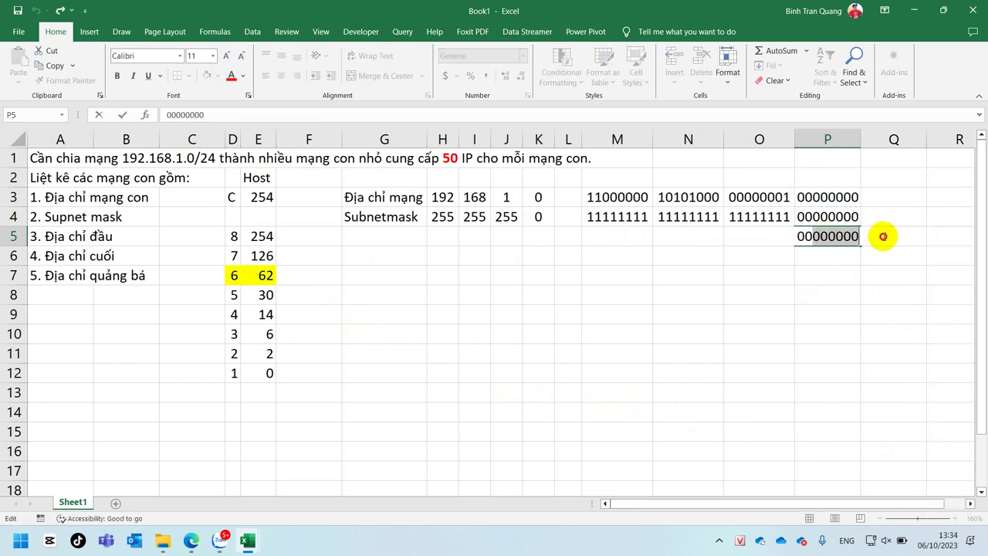
pyautogui.click(242, 76)
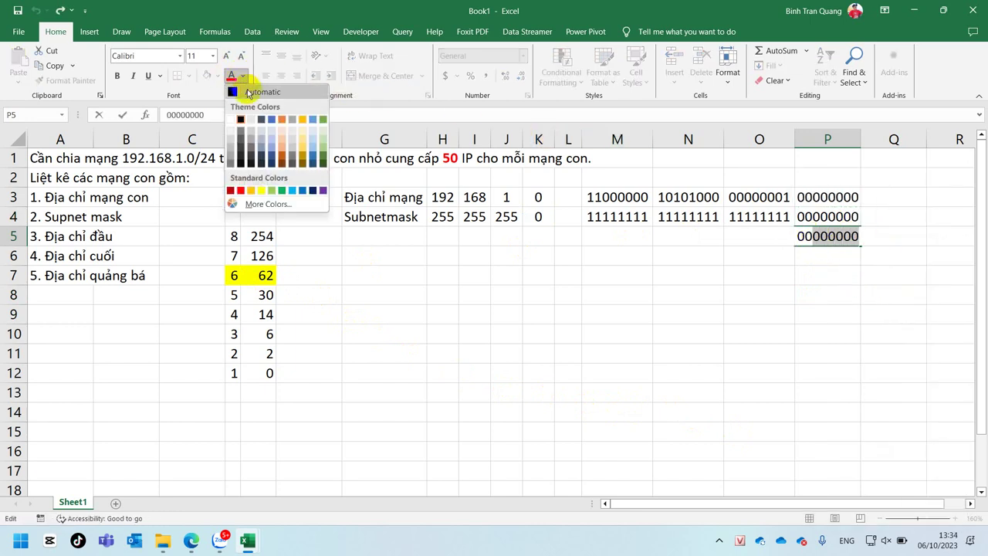
pyautogui.click(290, 191)
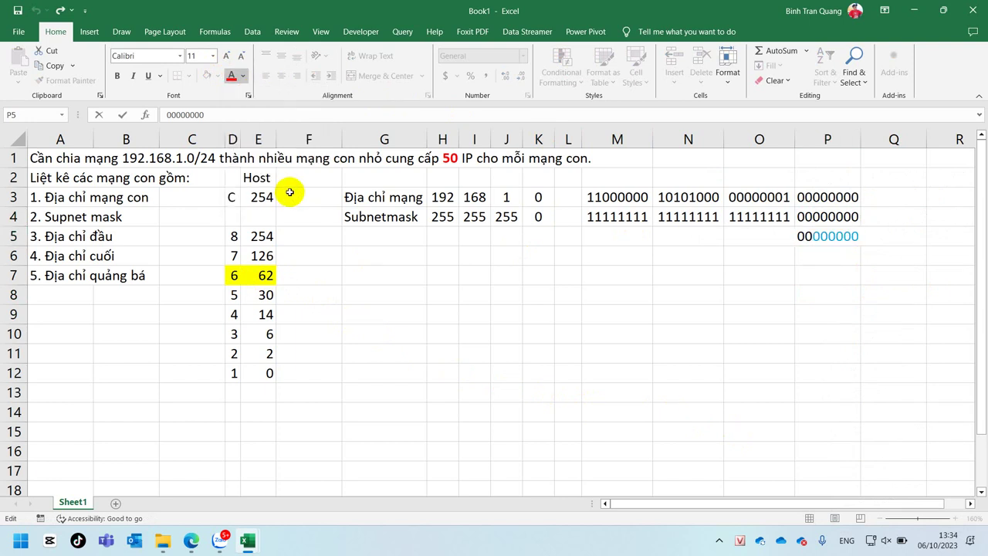
pyautogui.click(805, 236)
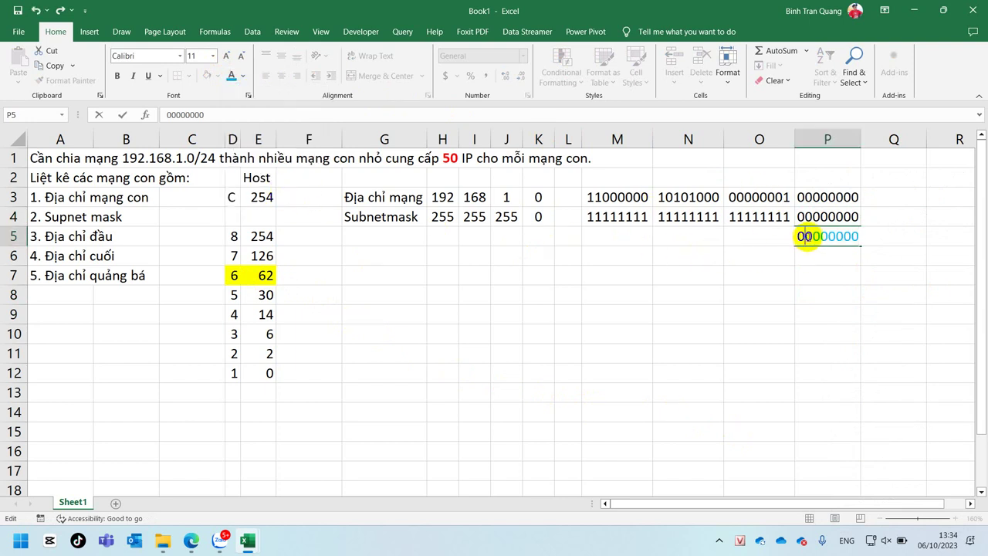
pyautogui.moveTo(806, 236); pyautogui.dragTo(797, 236)
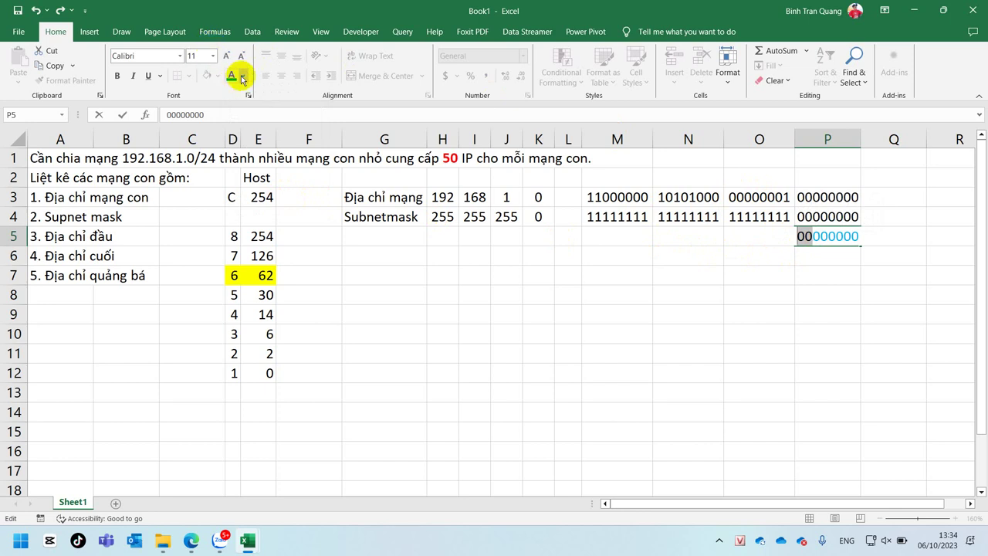
pyautogui.click(242, 76)
pyautogui.click(240, 190)
pyautogui.click(780, 311)
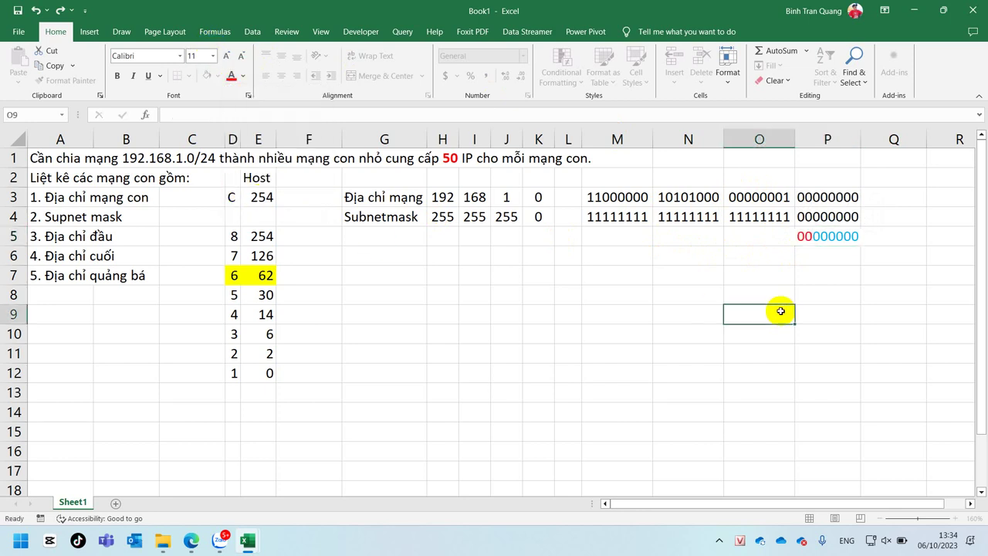
pyautogui.click(840, 238)
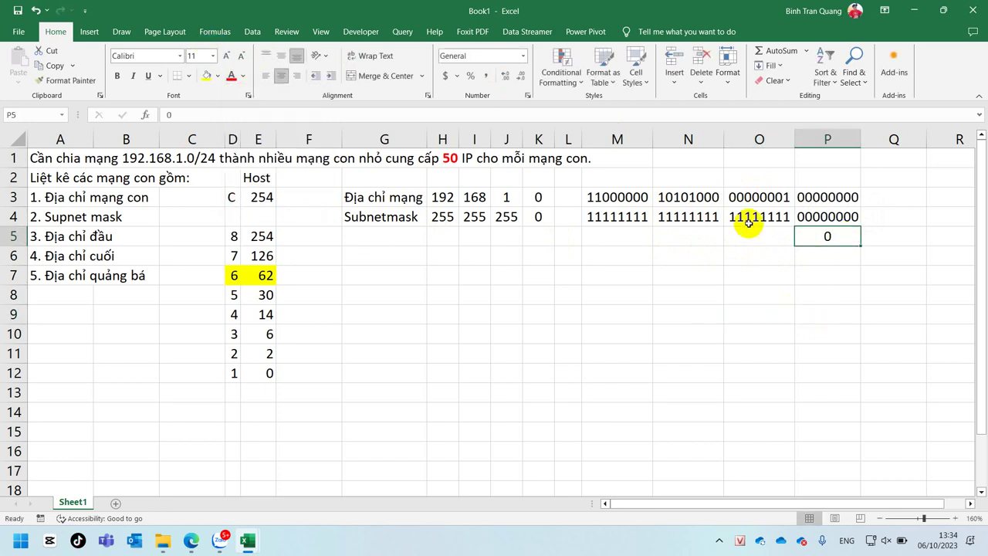
pyautogui.hotkey('ctrl', 'z')
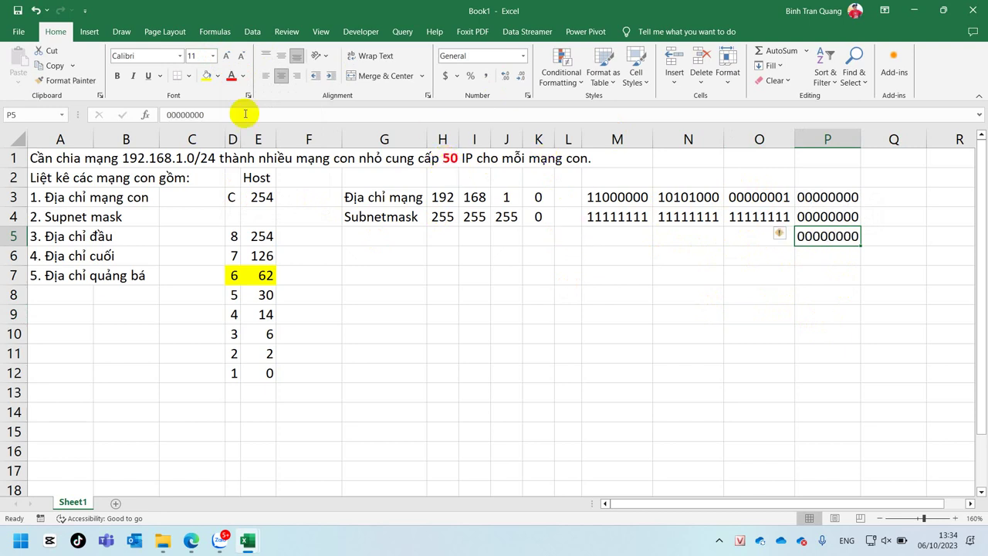
# Add a leading apostrophe to 00000000 in P5 to store the octet as text
pyautogui.click(167, 114)
pyautogui.write("'")
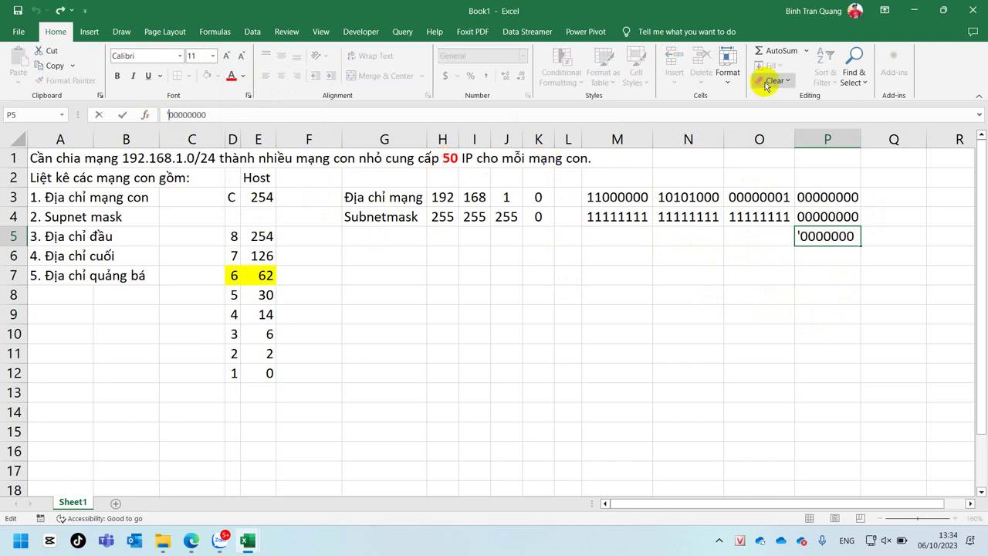
pyautogui.press('Return')
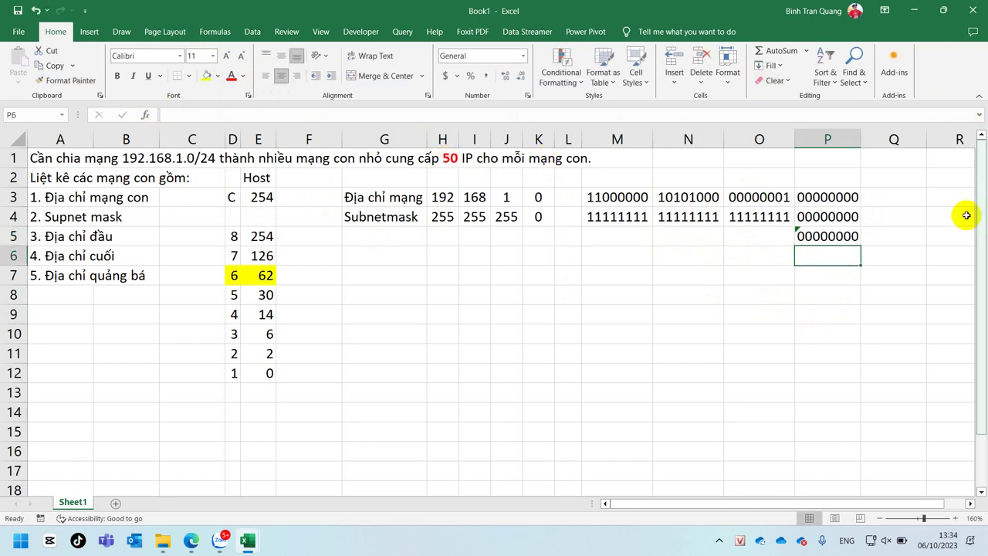
# Color the first two digits of the text octet in P5 red and the remaining six light blue
pyautogui.click(820, 240)
pyautogui.doubleClick(820, 239)
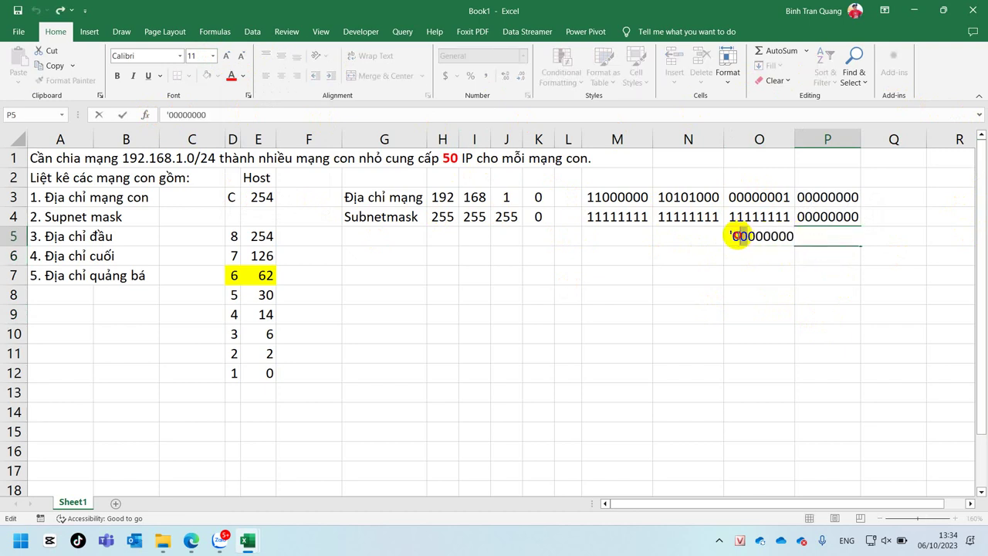
pyautogui.moveTo(731, 235); pyautogui.dragTo(795, 236)
pyautogui.click(770, 214)
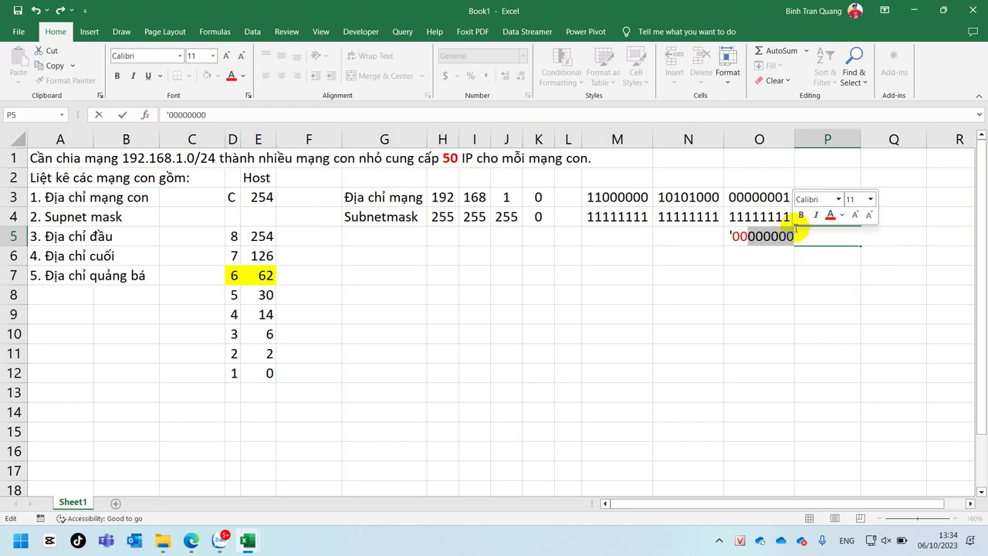
pyautogui.click(841, 217)
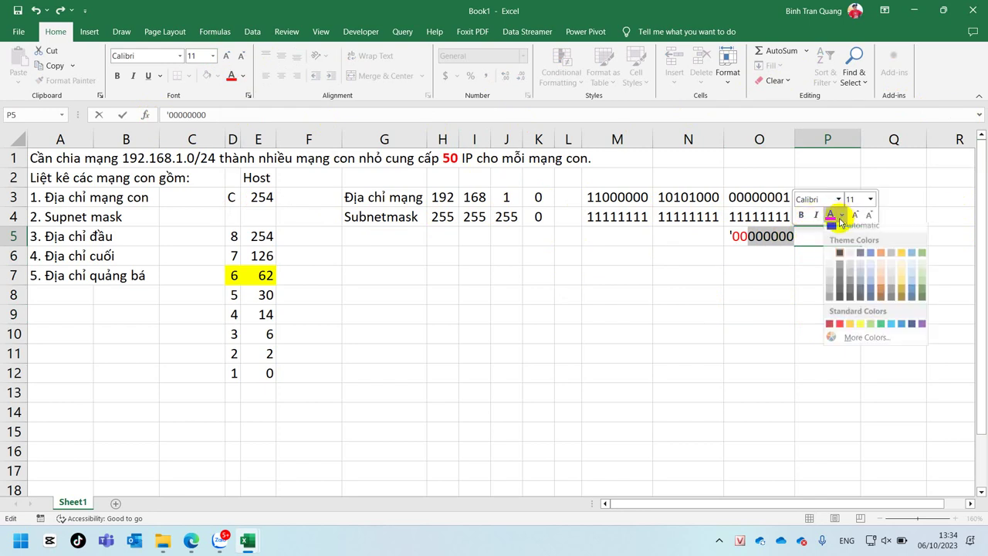
pyautogui.click(891, 329)
pyautogui.click(854, 310)
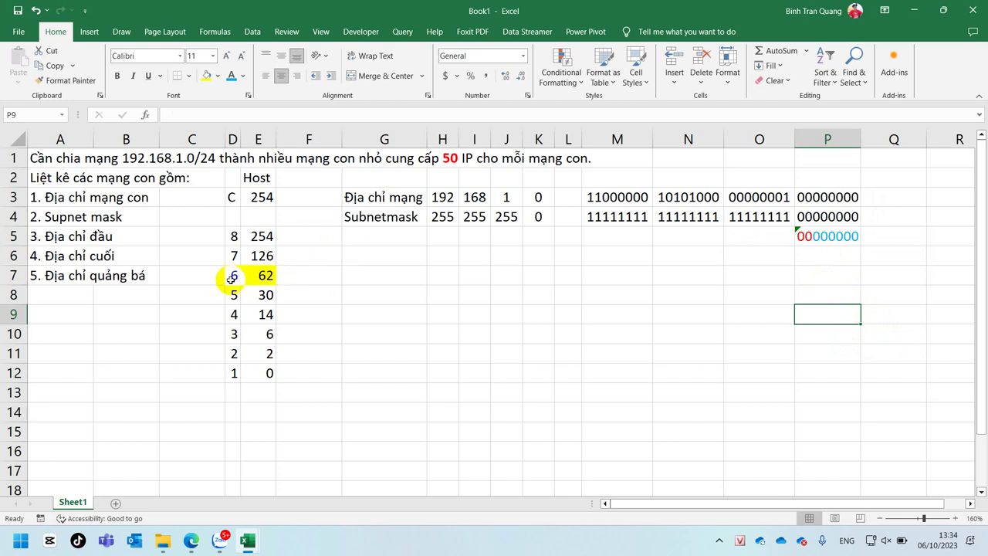
# Copy the first three binary subnet mask octets from M4:O4 and paste them as values into M6:O6
pyautogui.click(807, 254)
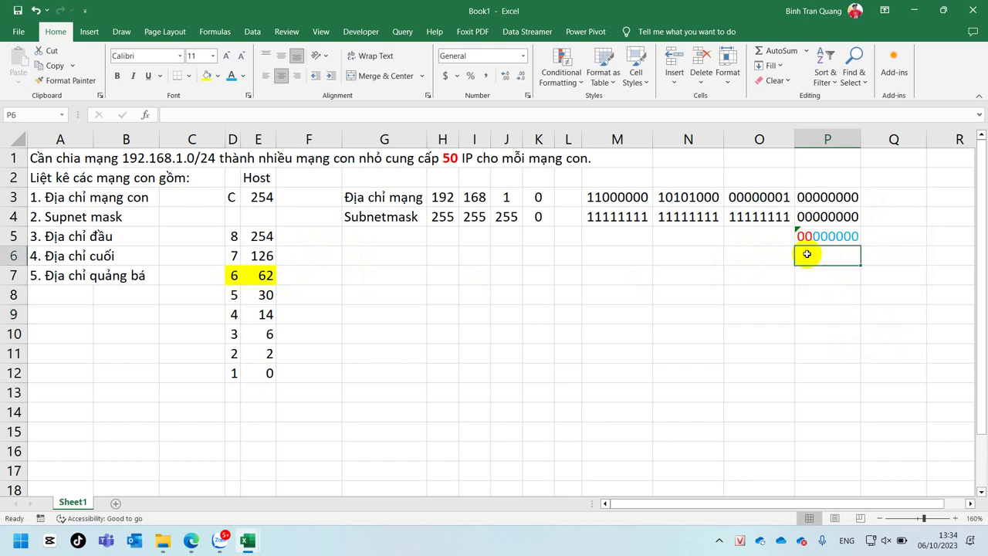
pyautogui.moveTo(630, 216); pyautogui.dragTo(741, 217)
pyautogui.hotkey('ctrl', 'c')
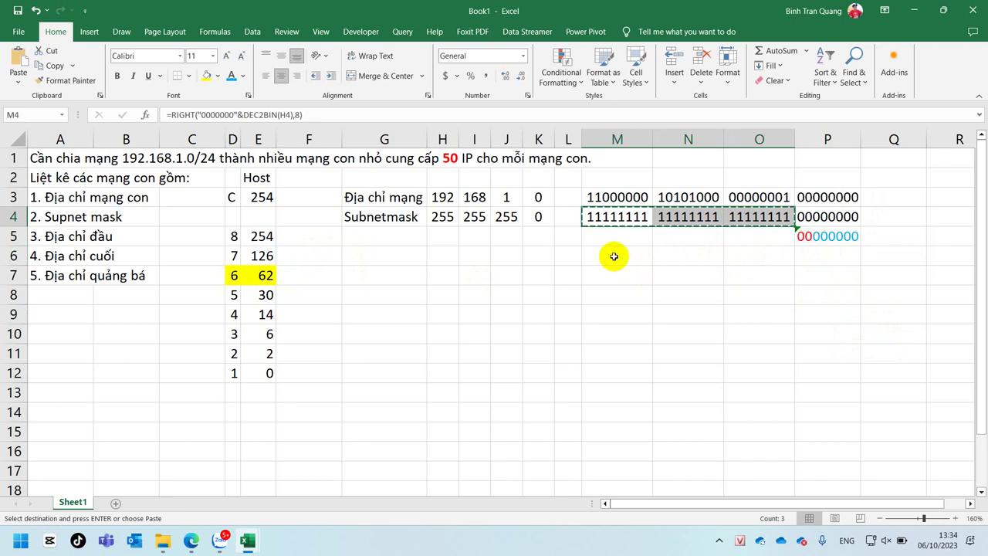
pyautogui.rightClick(616, 255)
pyautogui.click(661, 284)
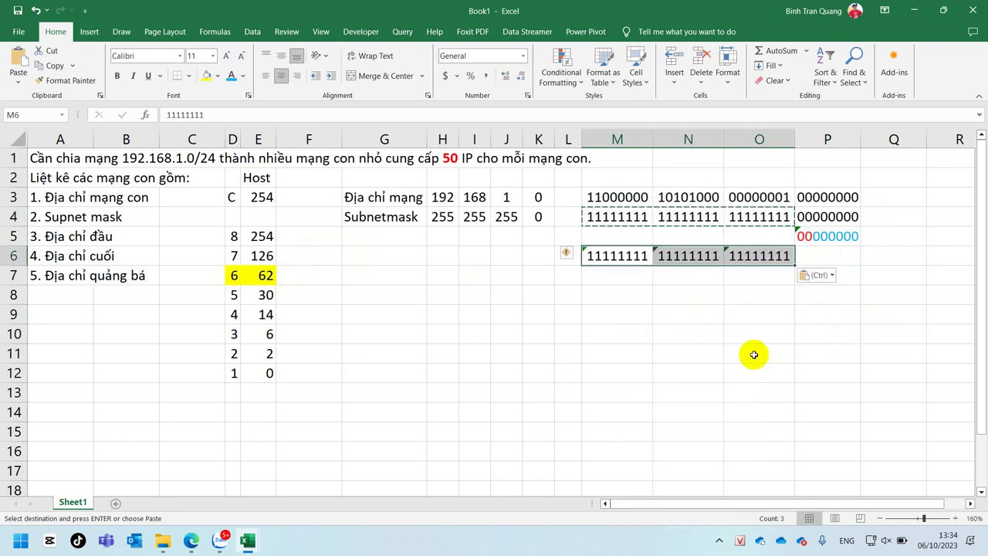
# Enter 11000000 as the last binary octet of the new mask in P6 and widen column P slightly
pyautogui.click(810, 257)
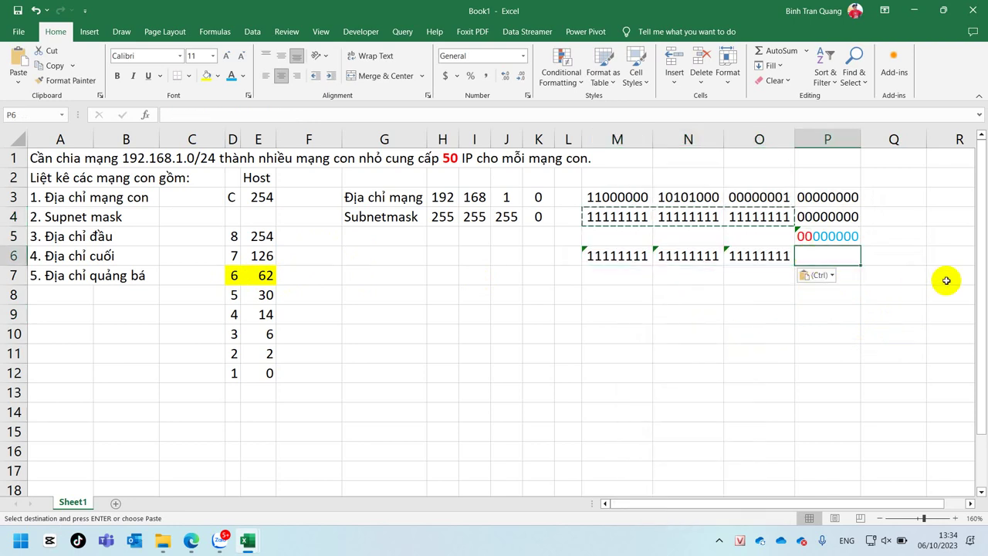
pyautogui.write('1100')
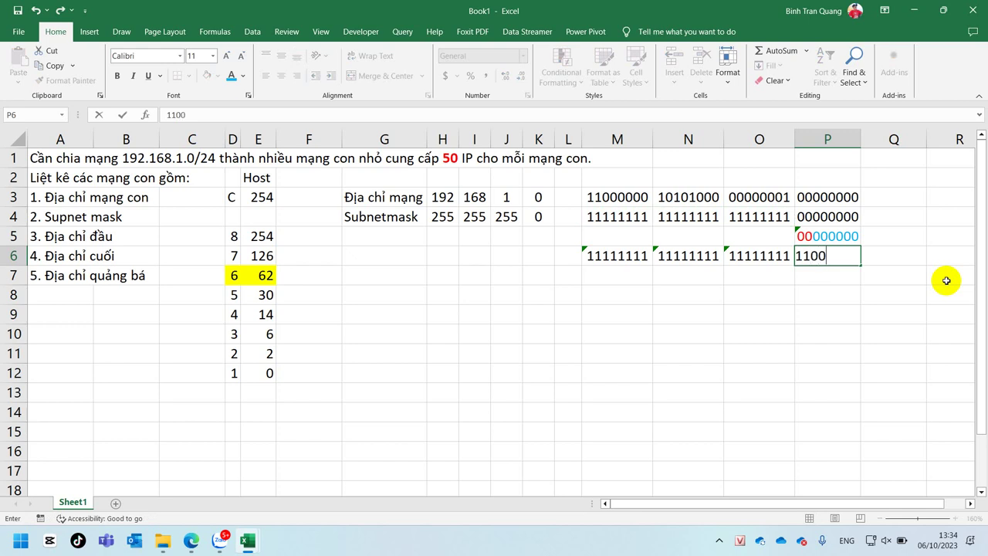
pyautogui.write('0000')
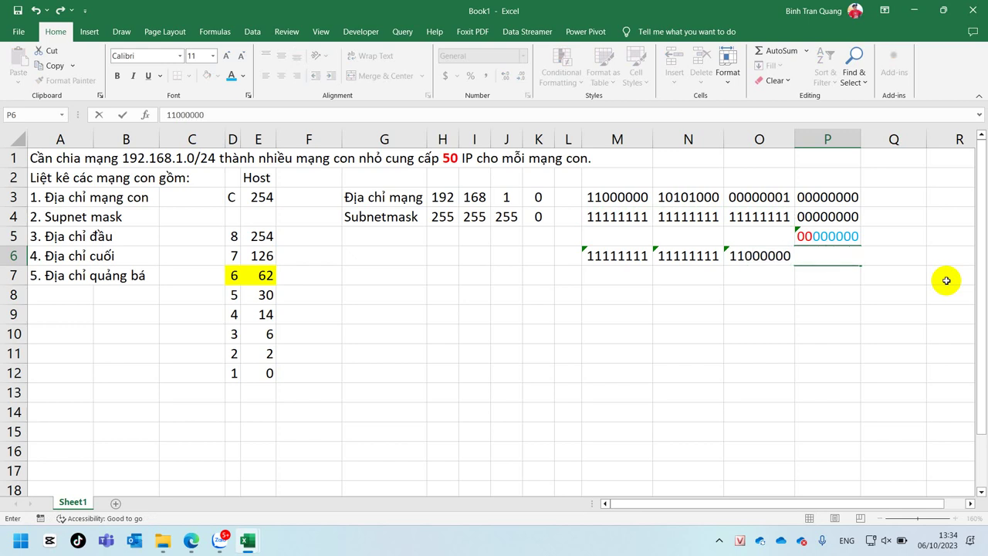
pyautogui.press('Return')
pyautogui.moveTo(861, 140); pyautogui.dragTo(865, 140)
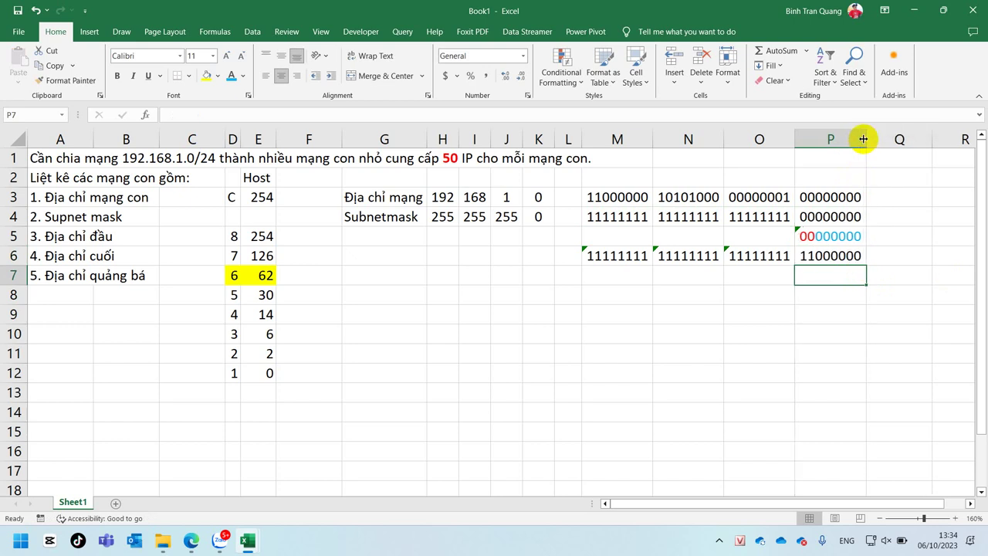
# Label G6 "Subnetmask mới" and widen column G to fit the text
pyautogui.click(808, 259)
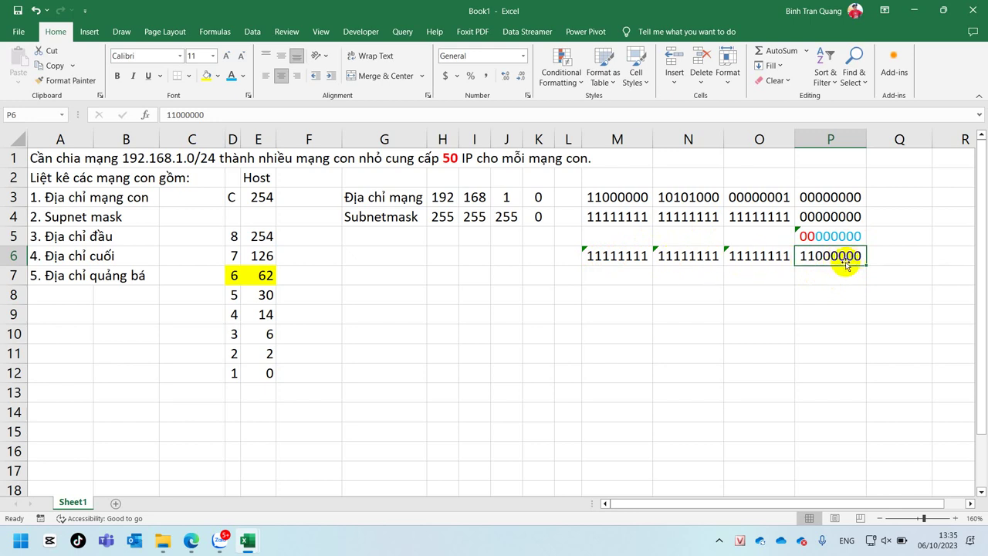
pyautogui.click(395, 257)
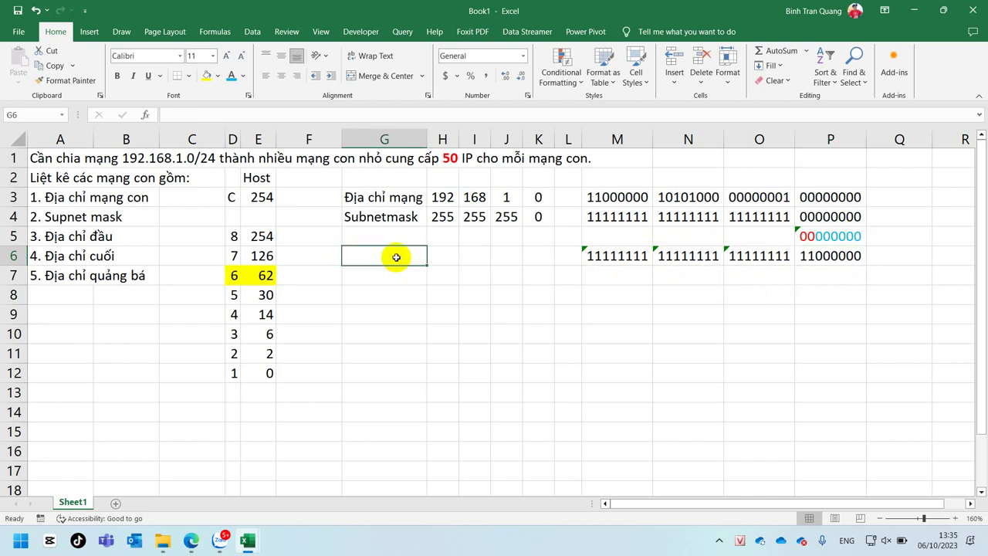
pyautogui.write('Subnetma')
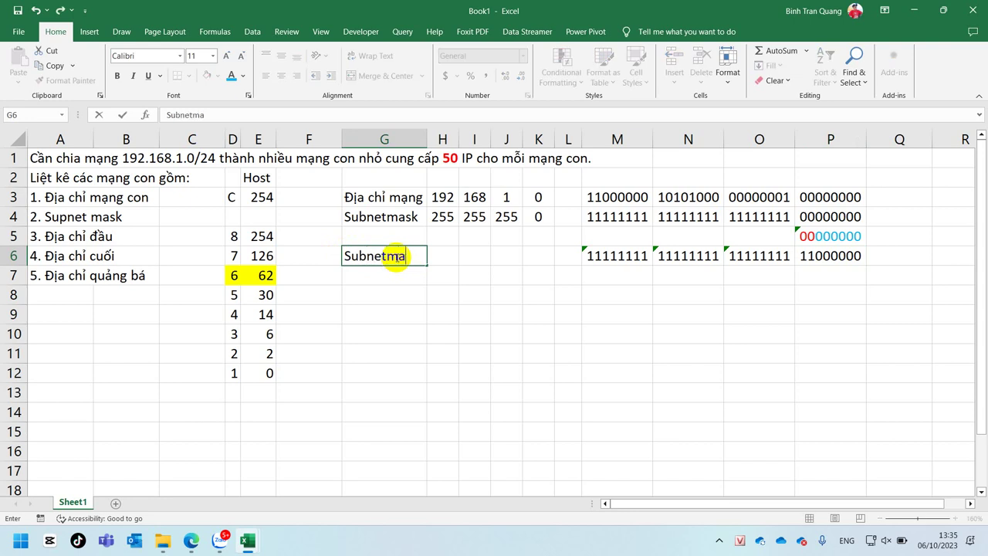
pyautogui.write('sk moi')
pyautogui.press('Return')
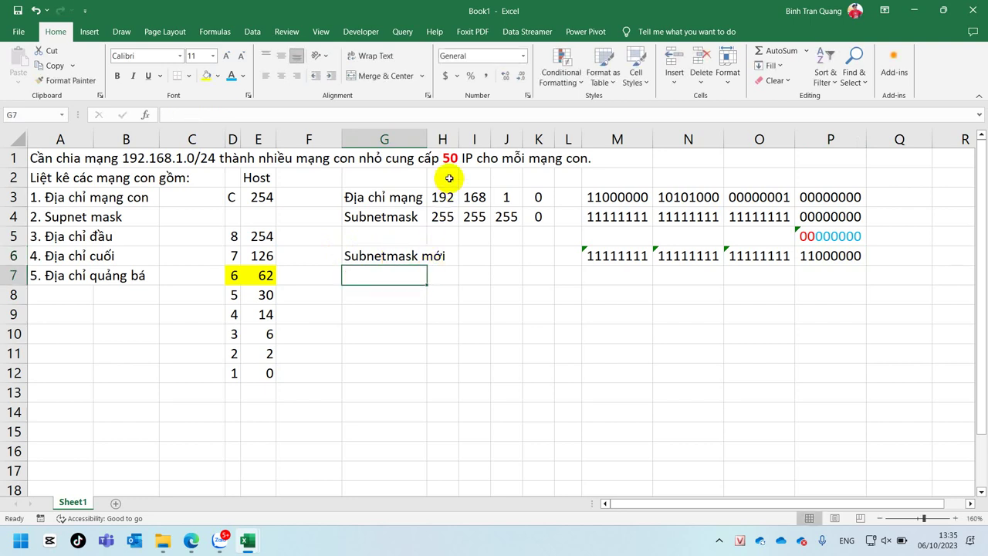
pyautogui.moveTo(424, 134); pyautogui.dragTo(450, 135)
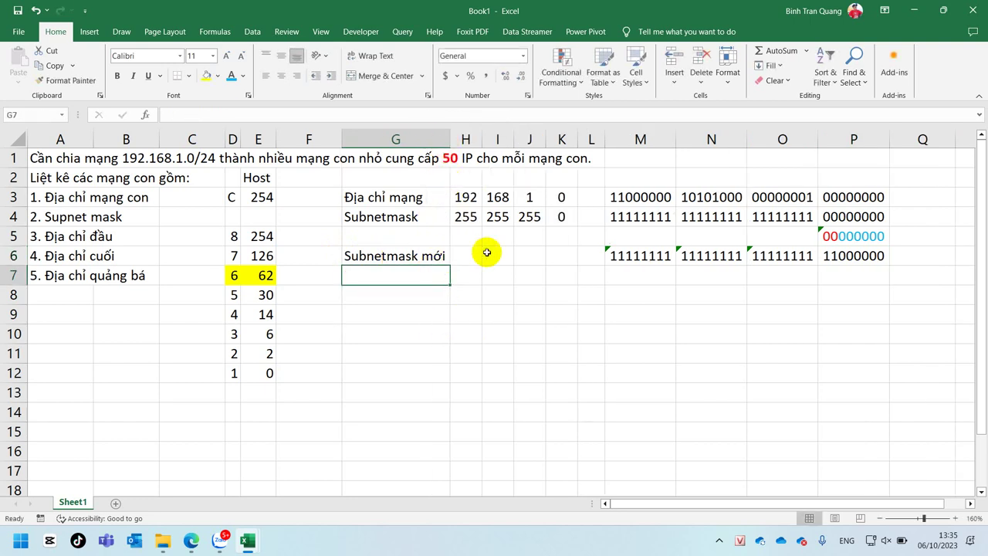
# Convert the new mask's binary octets to decimal with =BIN2DEC(M6) in H6 and fill the formula across to K6
pyautogui.click(443, 255)
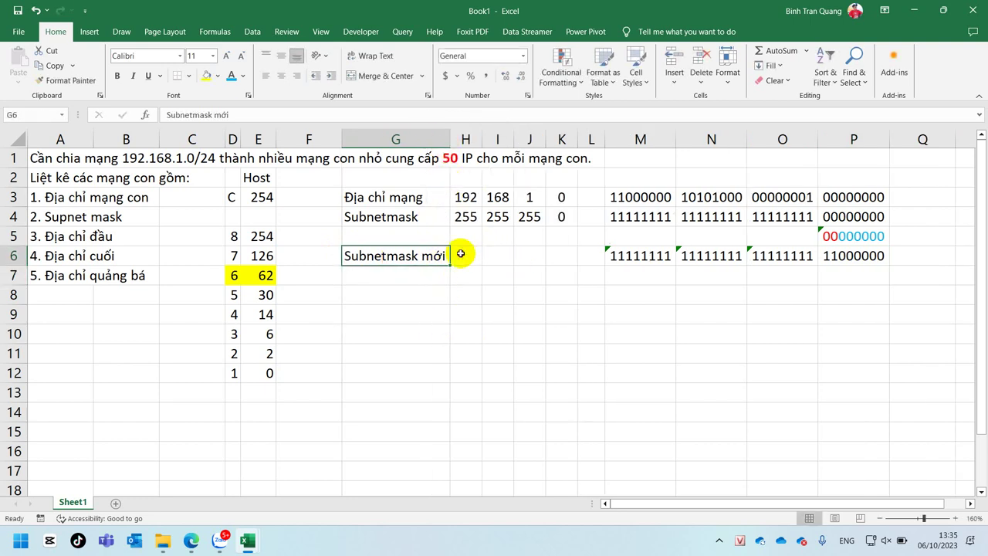
pyautogui.click(464, 256)
pyautogui.write('=')
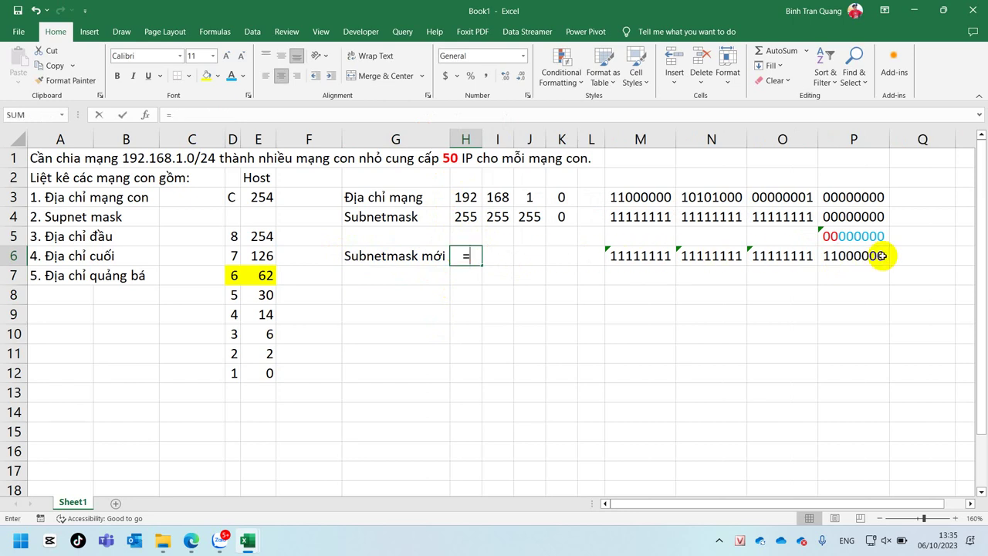
pyautogui.write('bin')
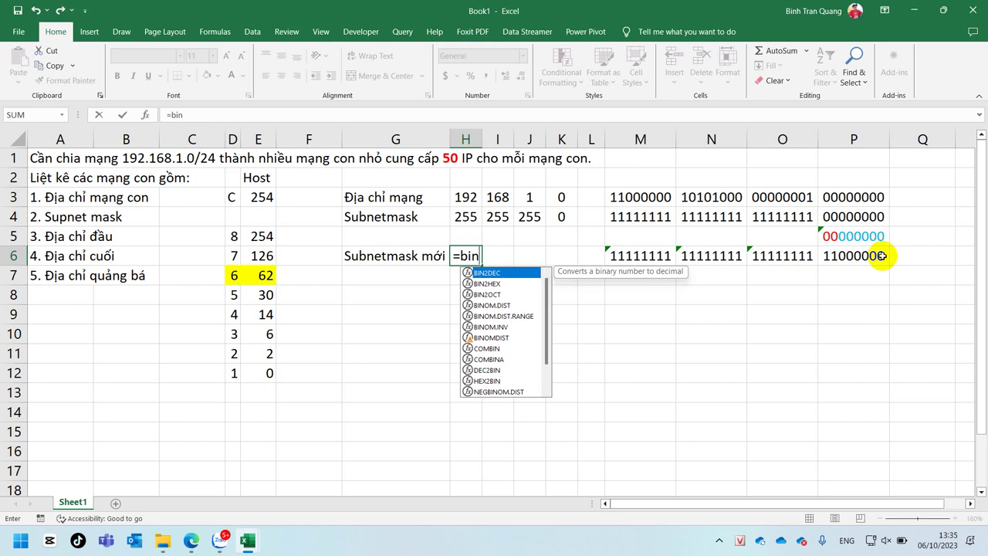
pyautogui.press('Tab')
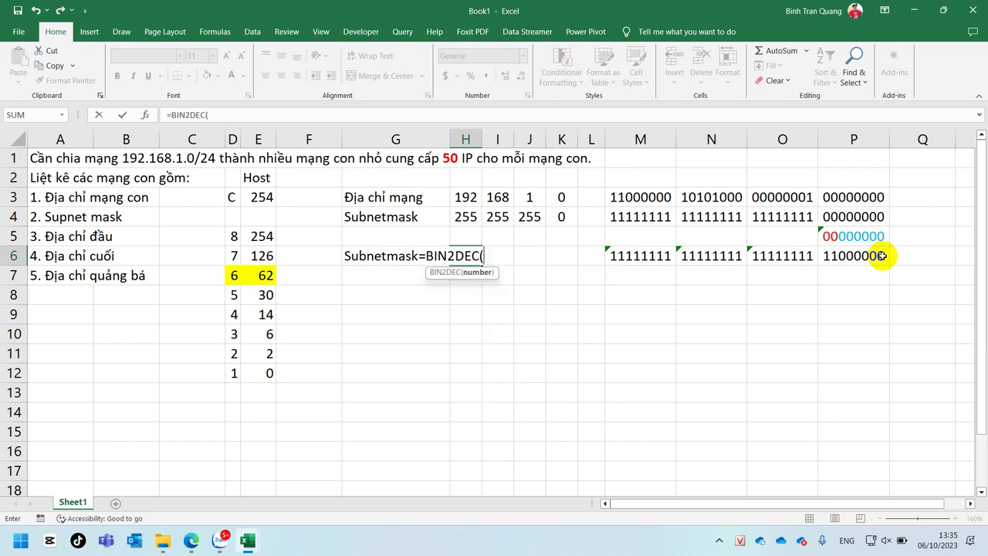
pyautogui.click(617, 257)
pyautogui.press('Return')
pyautogui.click(461, 257)
pyautogui.moveTo(487, 266); pyautogui.dragTo(574, 362)
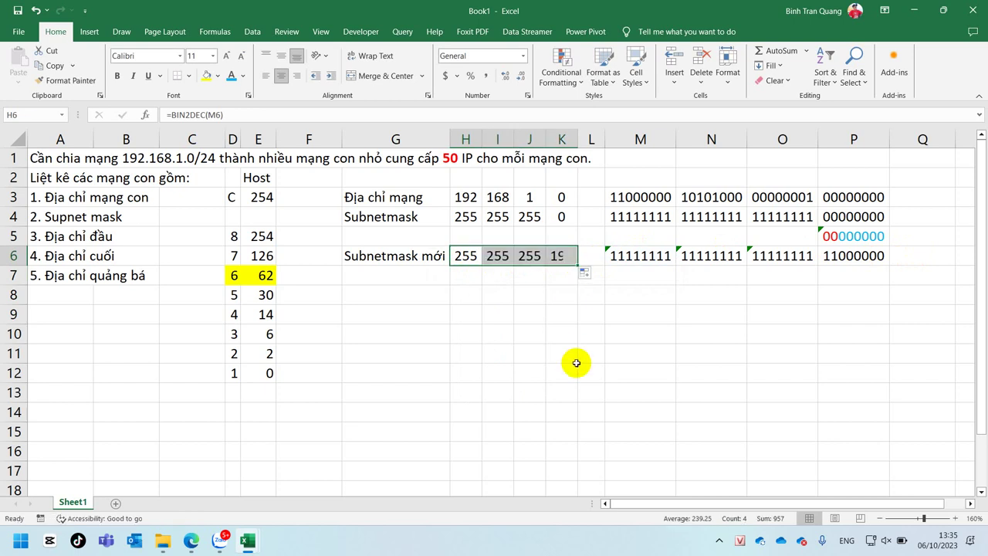
pyautogui.click(569, 261)
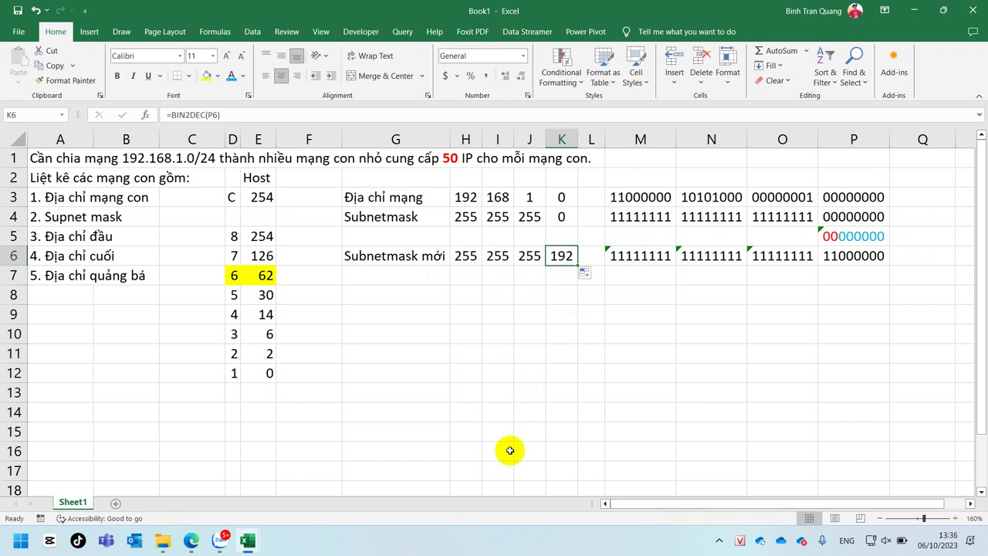
pyautogui.click(719, 540)
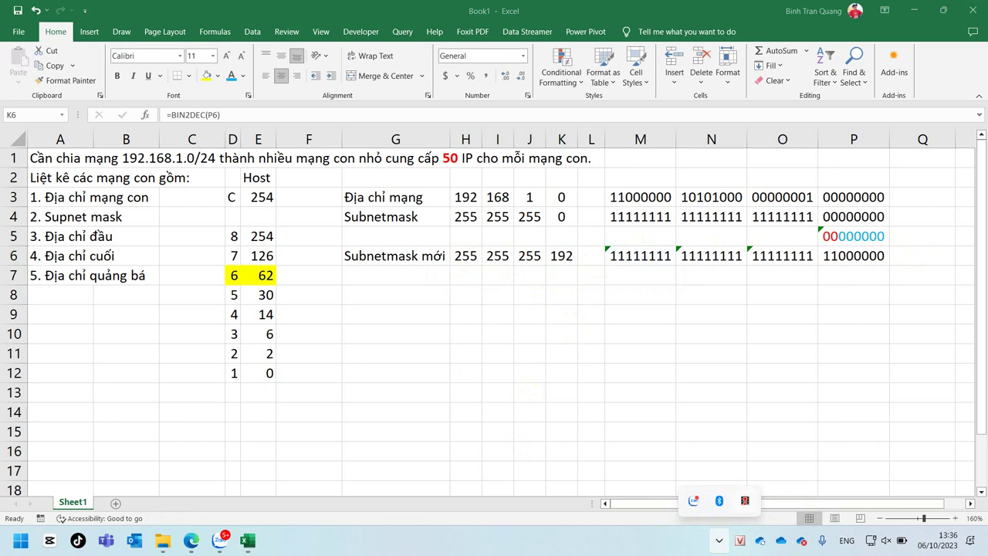
# Move list items A4:A7 down one row, then rearrange so "2. Supnet mask" sits in A3 and "1. Địa chỉ mạng con" in A4
pyautogui.click(33, 217)
pyautogui.moveTo(33, 217); pyautogui.dragTo(35, 303)
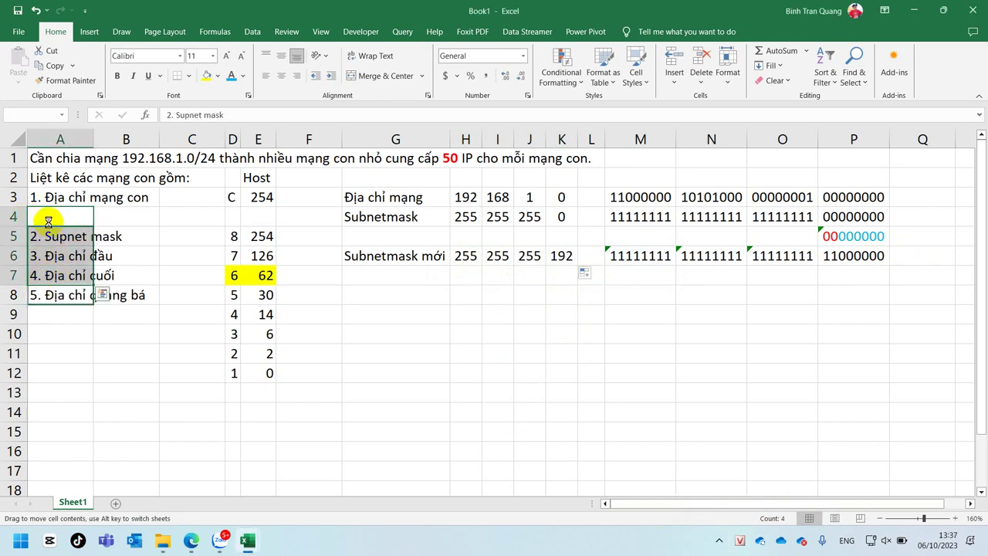
pyautogui.click(35, 194)
pyautogui.moveTo(35, 202)
pyautogui.mouseDown()
pyautogui.moveTo(37, 223)
pyautogui.moveTo(39, 193)
pyautogui.mouseUp()
pyautogui.click(39, 237)
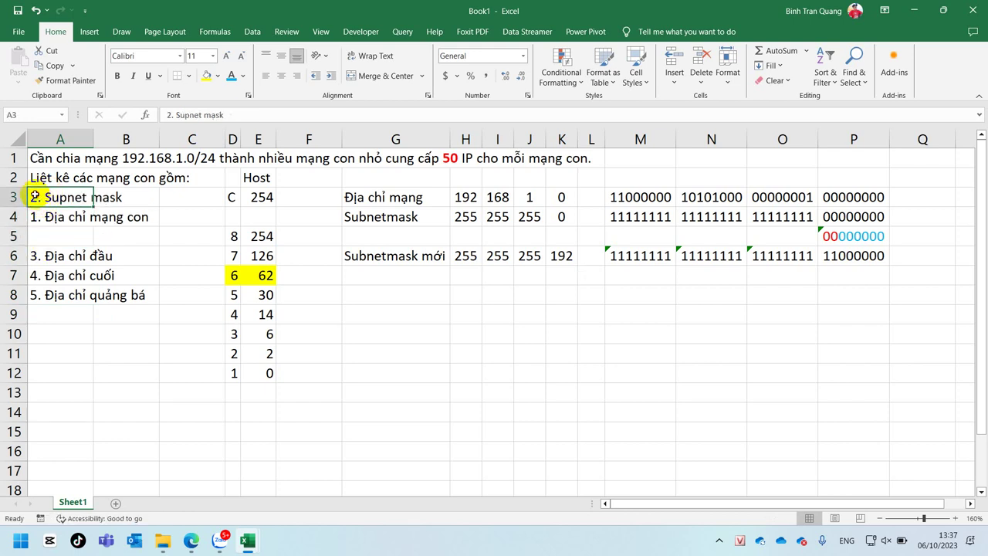
# Renumber the swapped list items as "1. Supnet mask" in A3 and "2. Địa chỉ mạng con" in A4
pyautogui.doubleClick(36, 195)
pyautogui.press('BackSpace')
pyautogui.write('1')
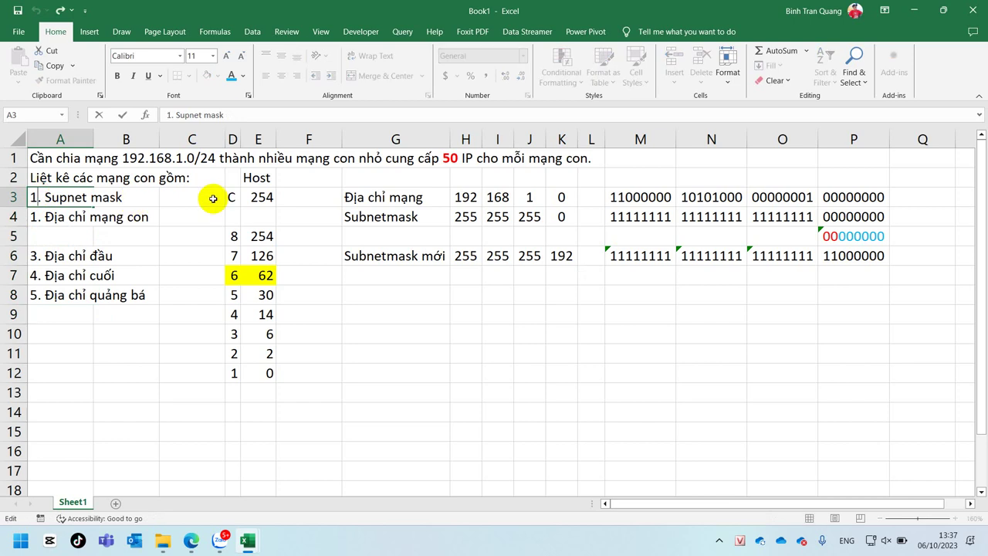
pyautogui.press('Return')
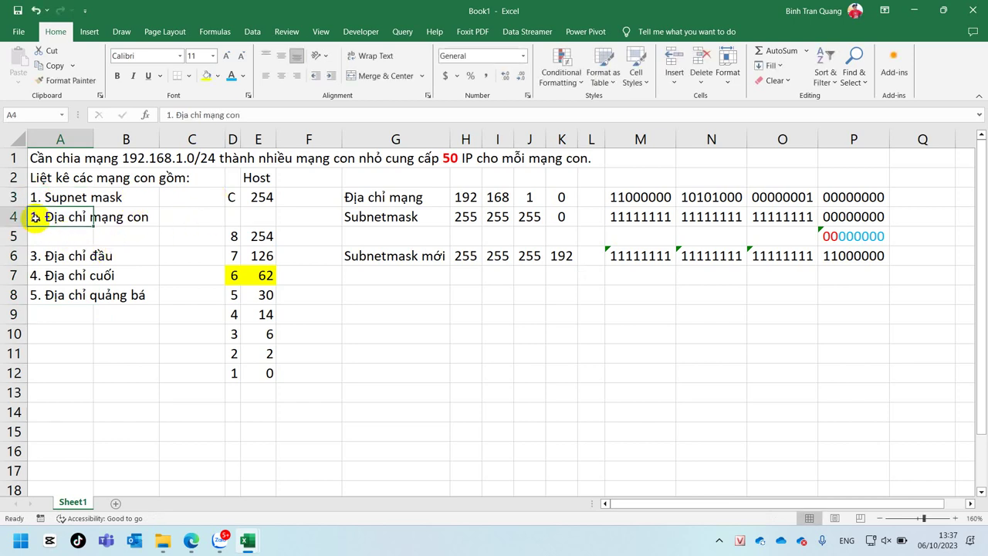
pyautogui.doubleClick(36, 217)
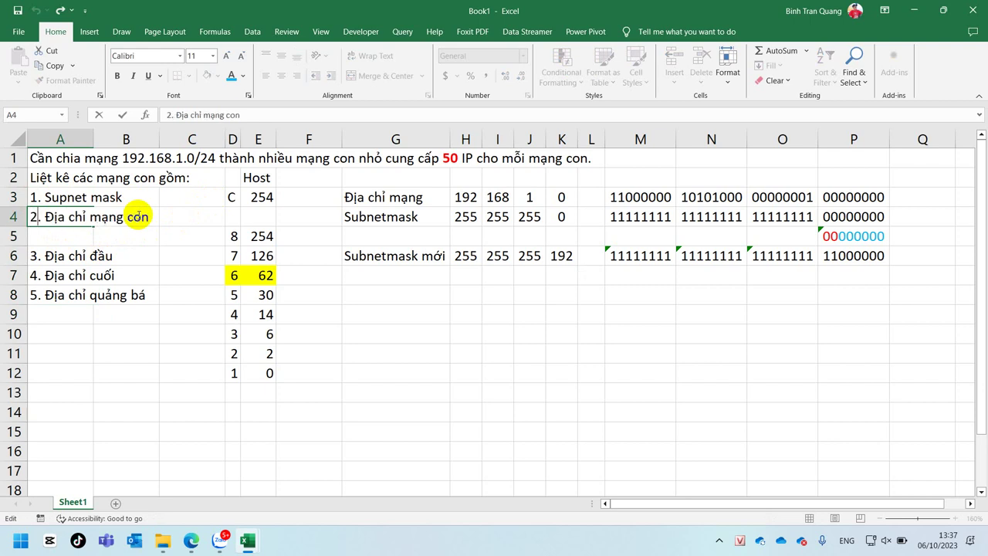
pyautogui.press('Return')
# Move the last three list items from A6:A8 up to A5:A7 to close the gap
pyautogui.moveTo(36, 257); pyautogui.dragTo(36, 296)
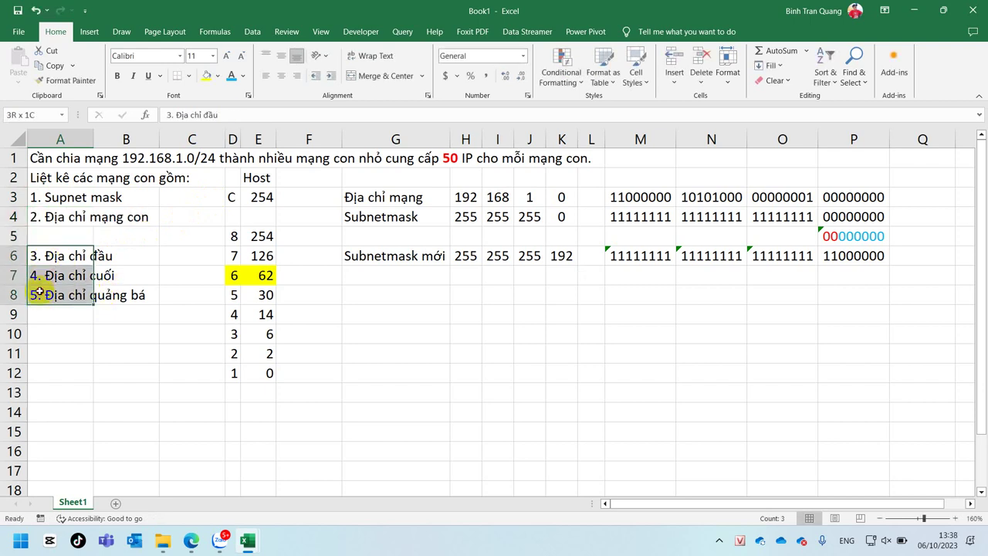
pyautogui.moveTo(35, 255)
pyautogui.mouseDown()
pyautogui.moveTo(38, 218)
pyautogui.moveTo(36, 237)
pyautogui.mouseUp()
pyautogui.click(130, 301)
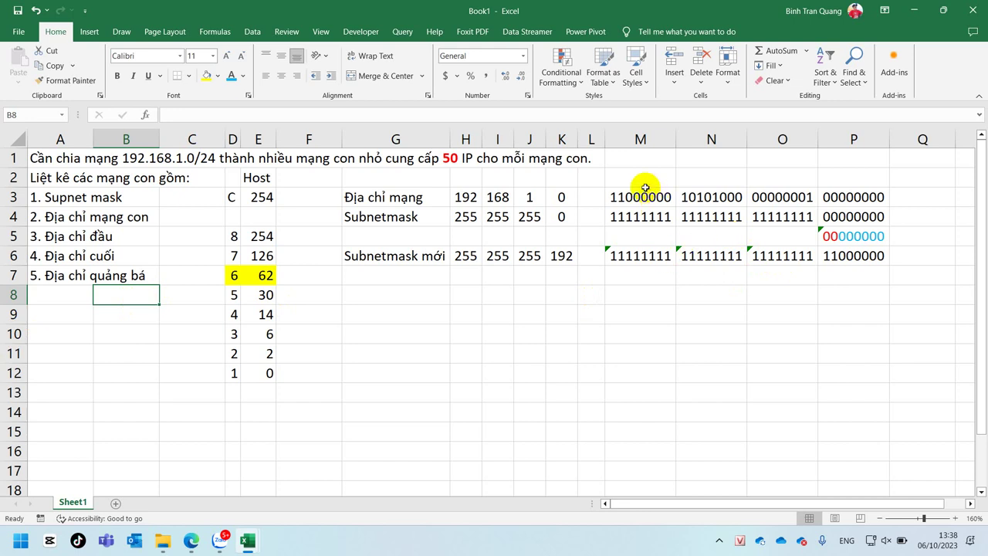
# Label G7 "Địa chỉ mạng con 1" and widen column G to fit the text
pyautogui.moveTo(641, 139); pyautogui.dragTo(763, 127)
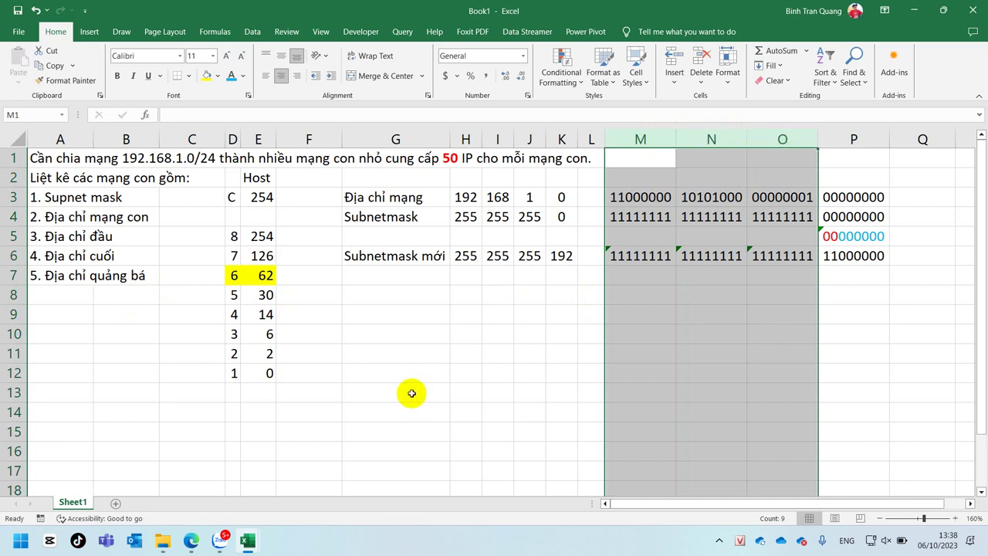
pyautogui.click(418, 337)
pyautogui.click(390, 276)
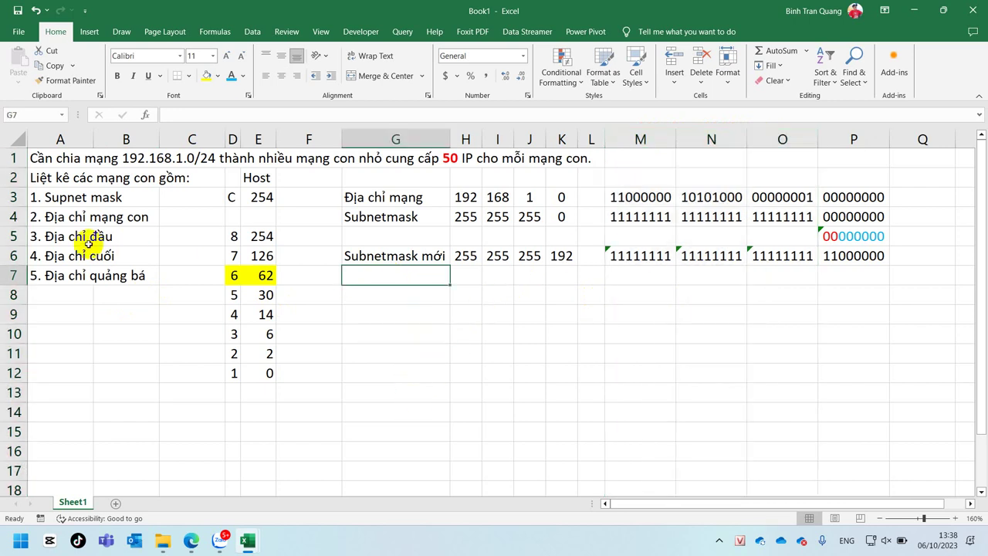
pyautogui.write('Địa')
pyautogui.write(' chỉ mạng')
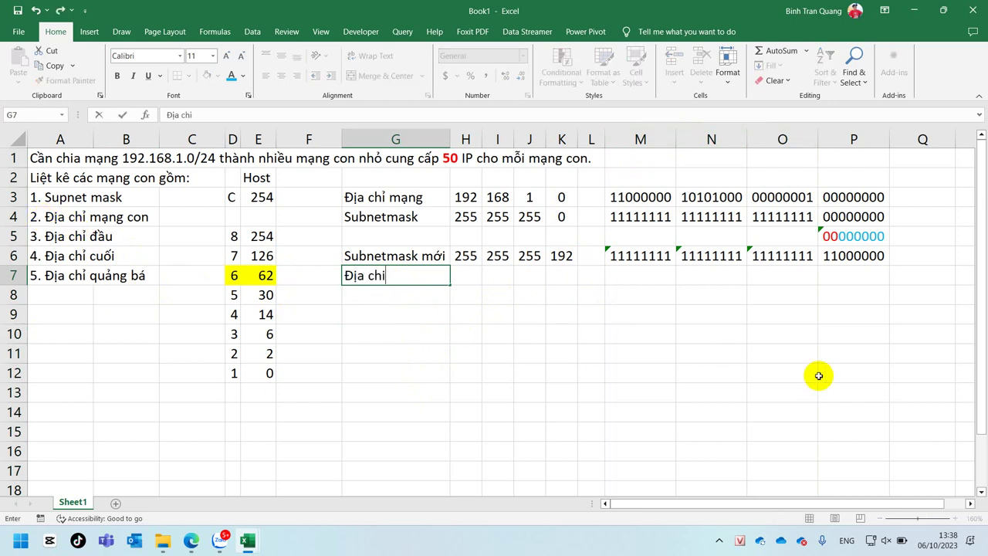
pyautogui.write(' con 1')
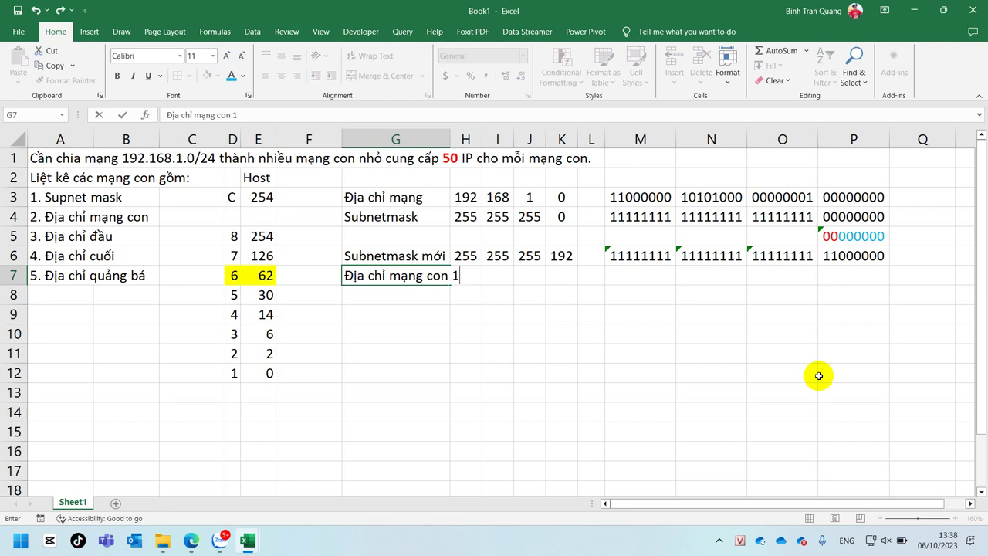
pyautogui.press('Return')
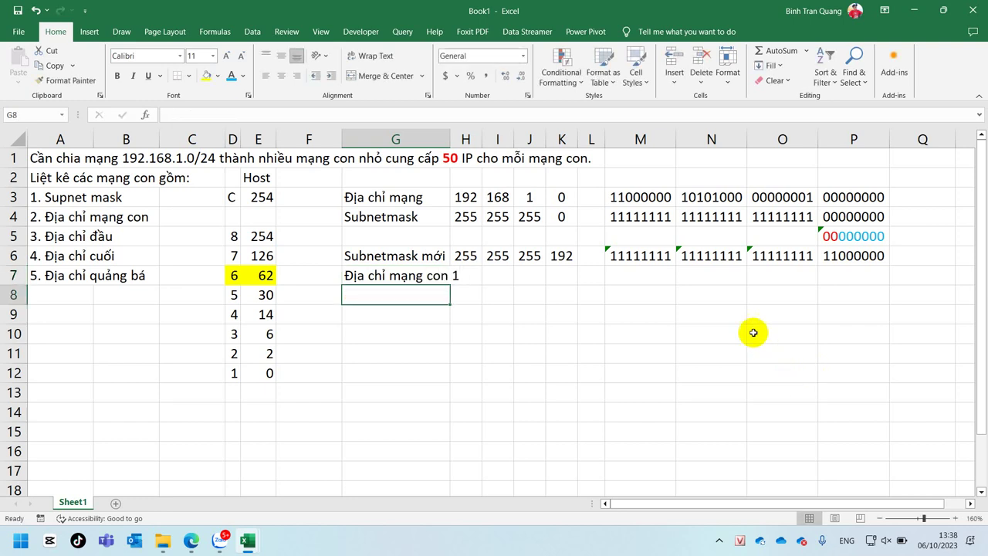
pyautogui.doubleClick(451, 139)
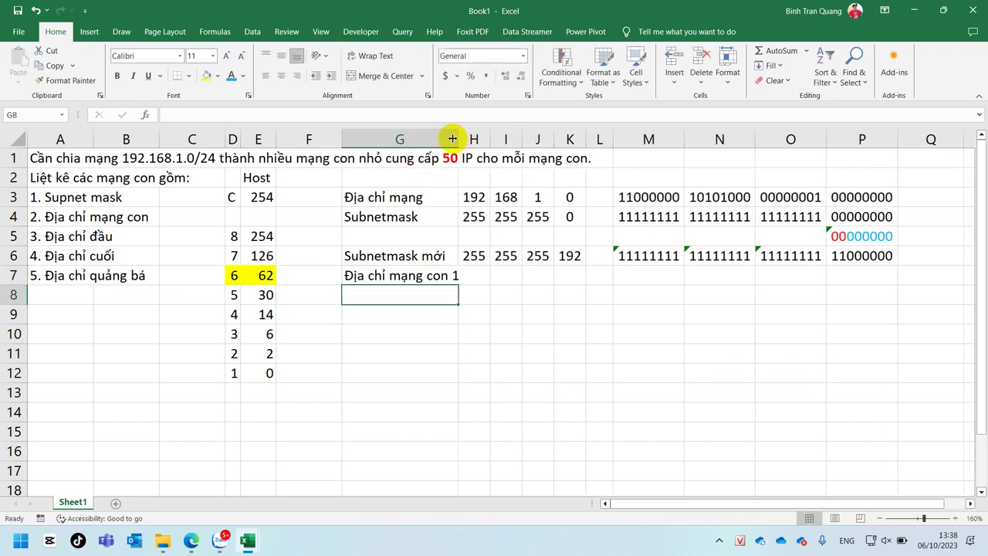
pyautogui.moveTo(459, 139); pyautogui.dragTo(464, 139)
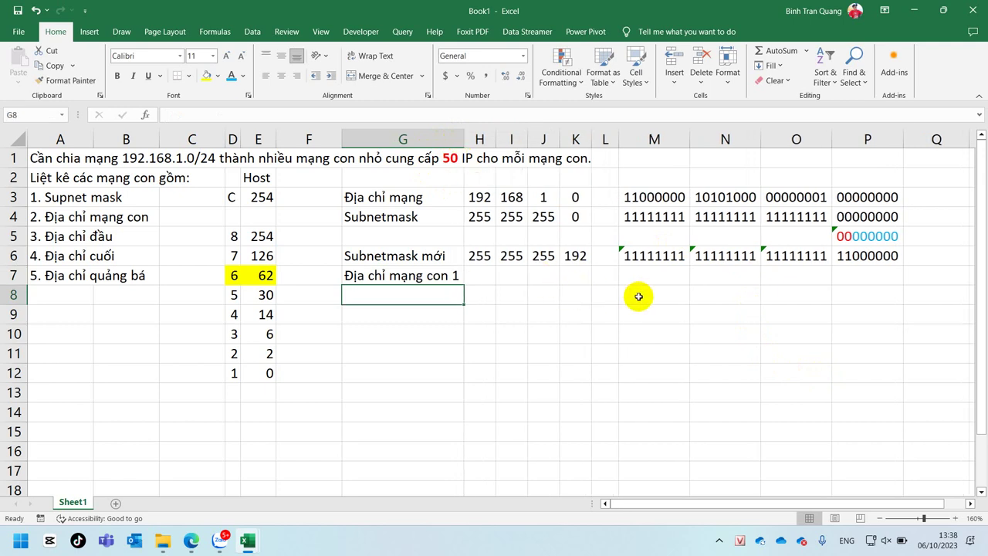
# Copy the first three binary octets of the network address from M3:O3 and paste them as values into M7:O7
pyautogui.click(656, 198)
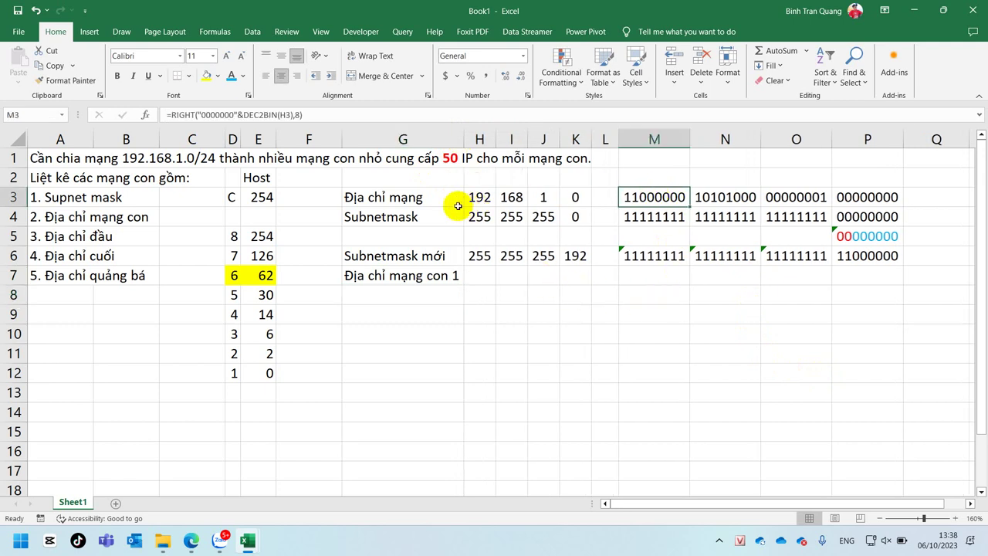
pyautogui.click(369, 195)
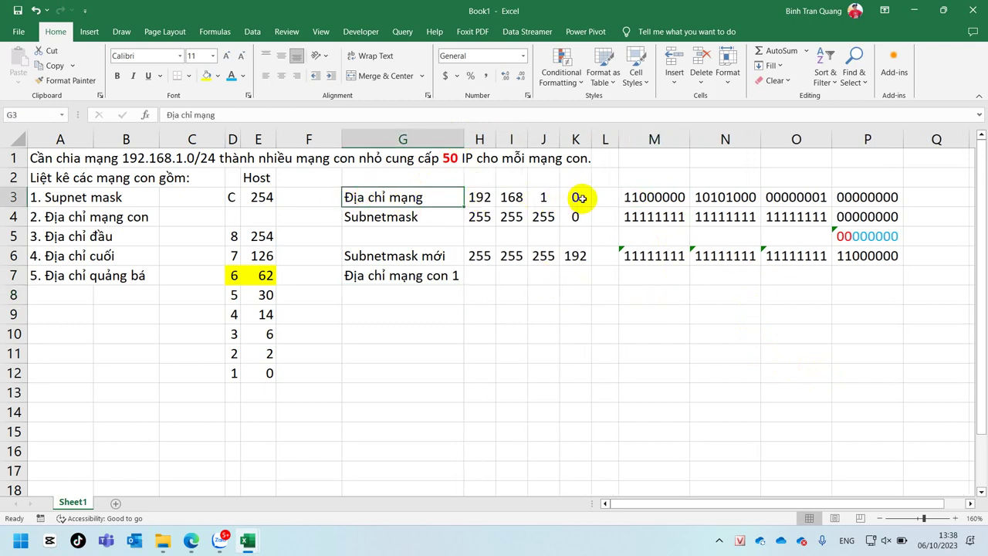
pyautogui.moveTo(649, 195); pyautogui.dragTo(798, 197)
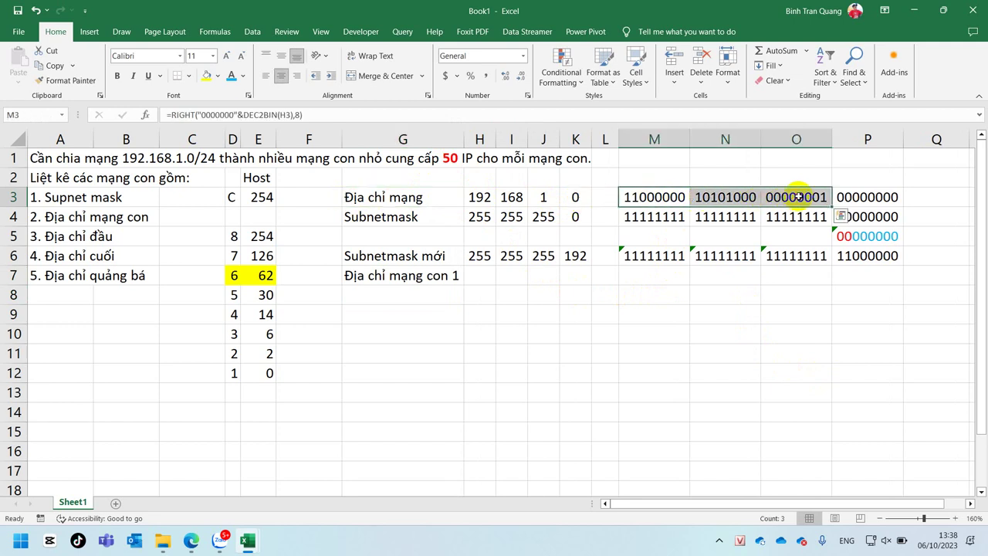
pyautogui.hotkey('ctrl', 'c')
pyautogui.rightClick(655, 276)
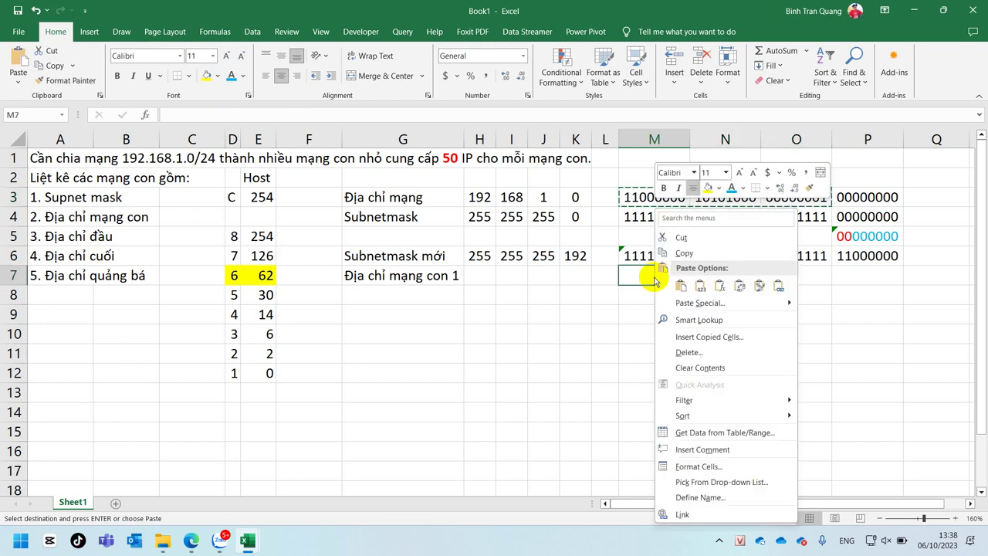
pyautogui.click(699, 286)
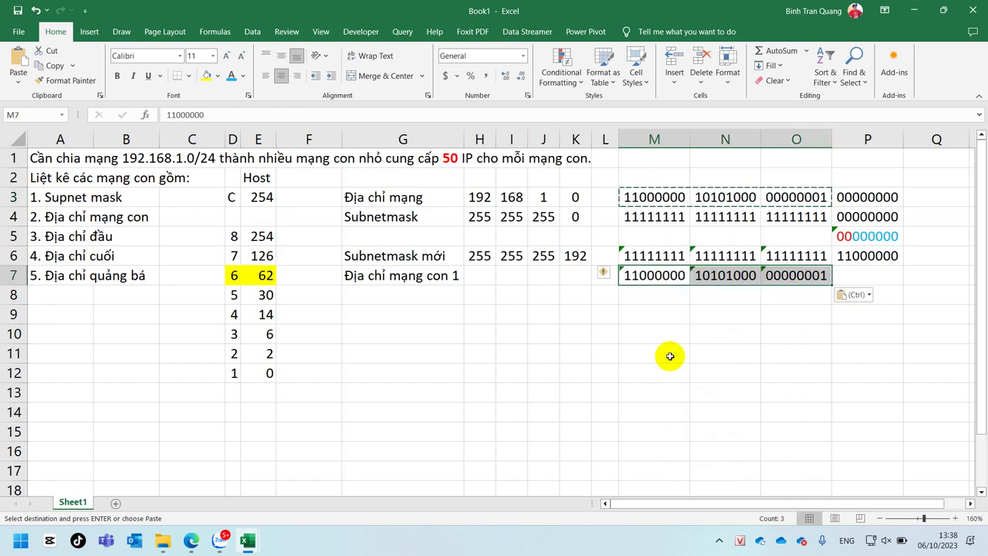
pyautogui.press('Escape')
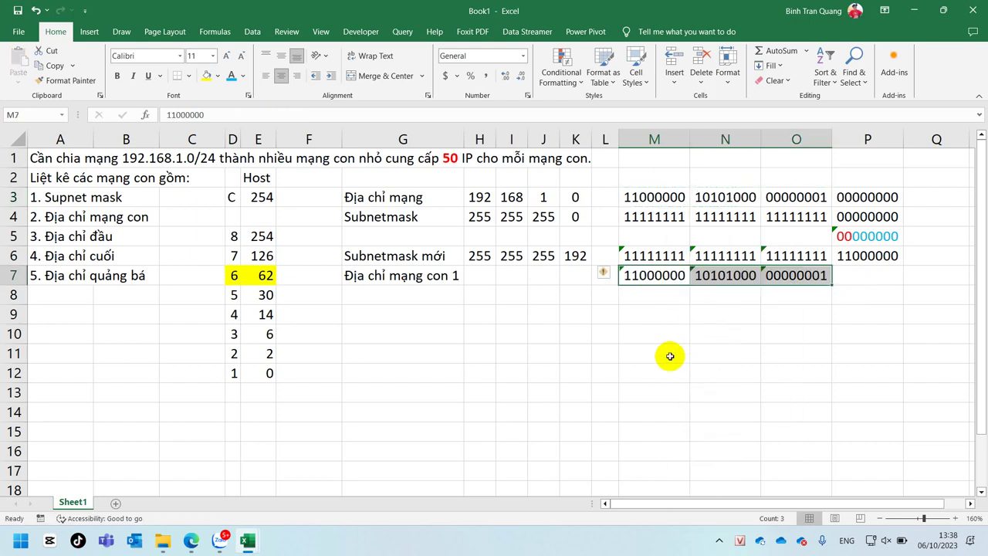
# Enter 00000000 as text in P7 for the last binary octet of the first subnet address
pyautogui.click(841, 275)
pyautogui.write("'00")
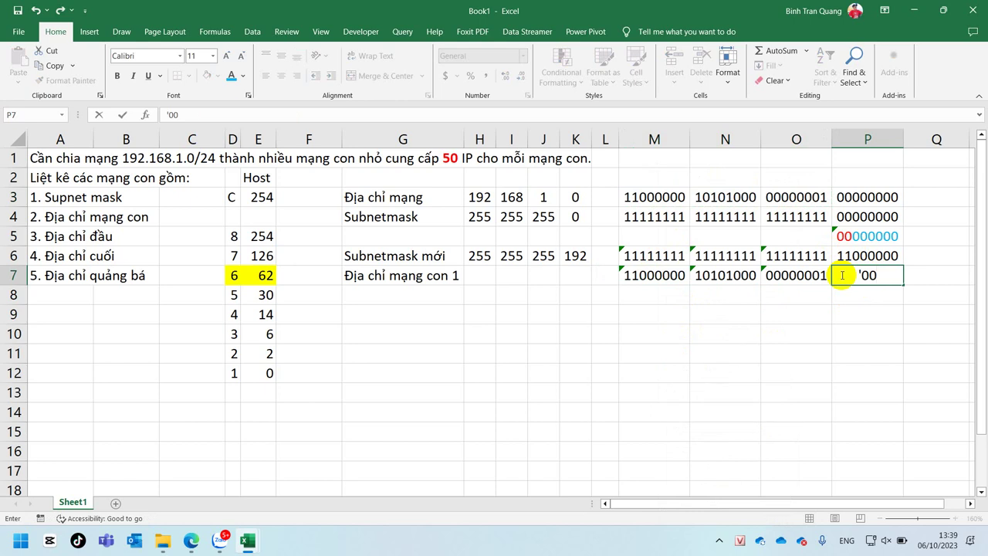
pyautogui.write('000000')
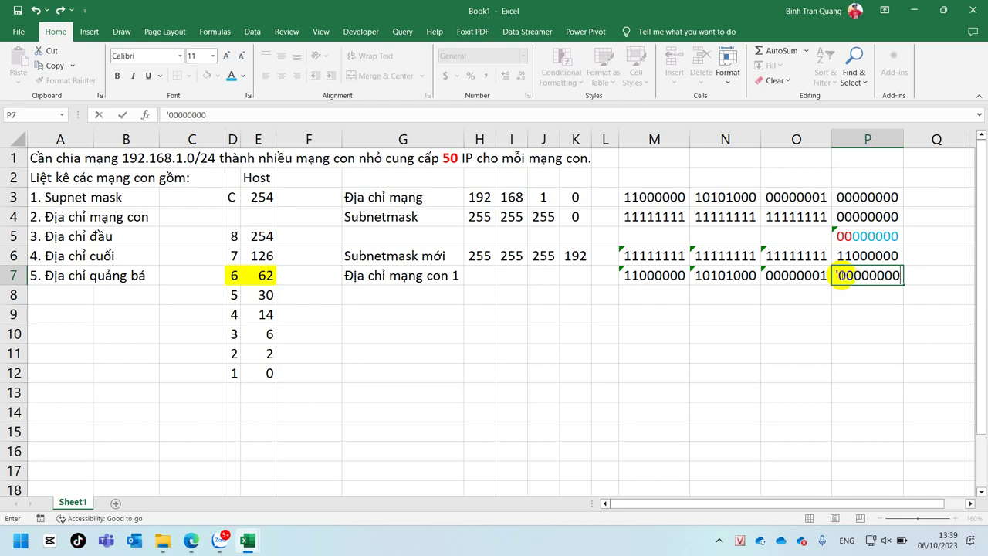
pyautogui.press('Return')
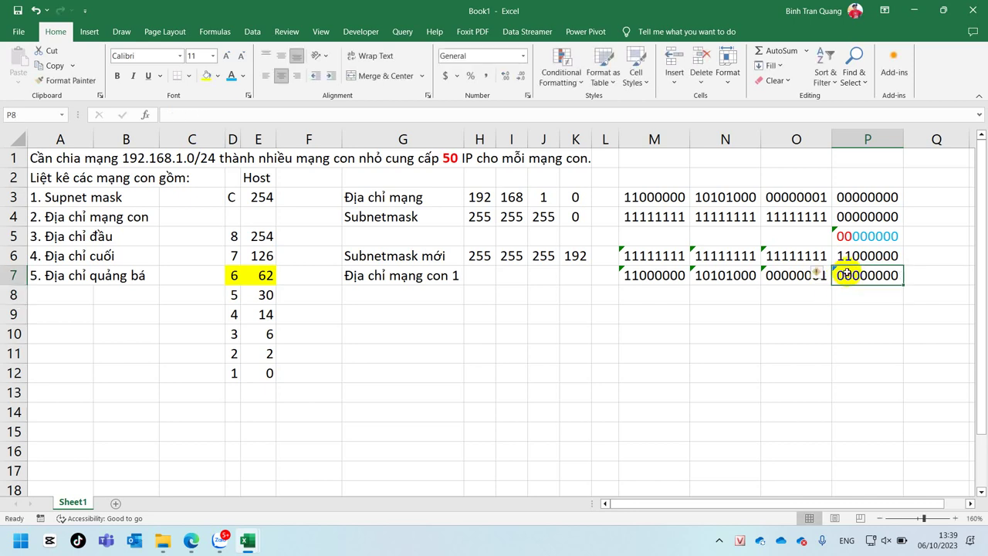
# Colour the first two digits of the octet in P7 red
pyautogui.doubleClick(842, 276)
pyautogui.moveTo(852, 276); pyautogui.dragTo(824, 275)
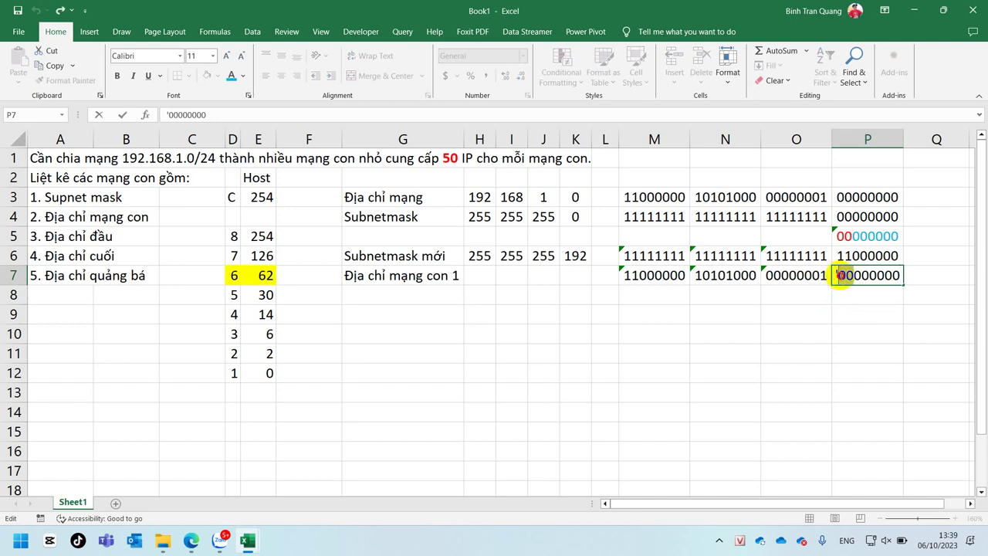
pyautogui.moveTo(849, 276)
pyautogui.click(890, 255)
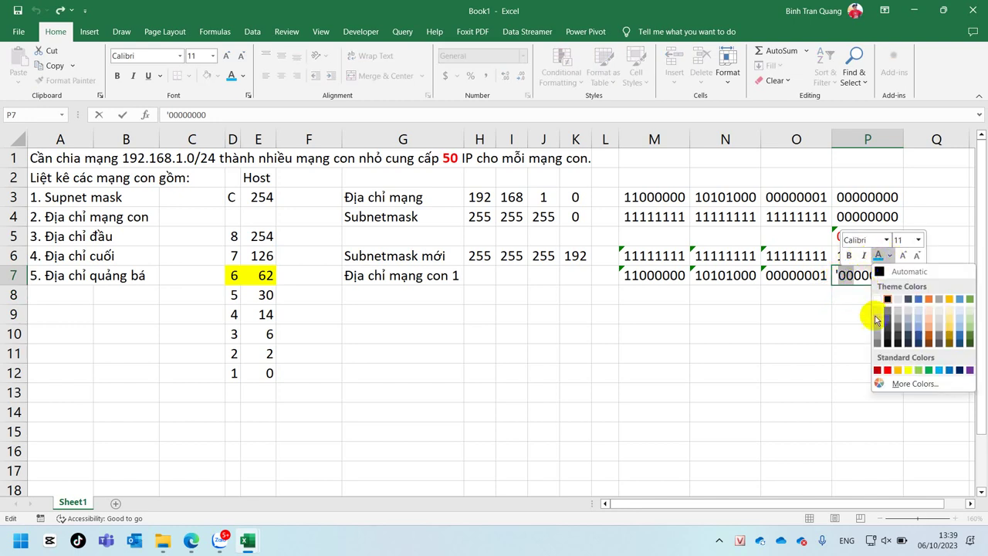
pyautogui.click(887, 368)
pyautogui.click(853, 334)
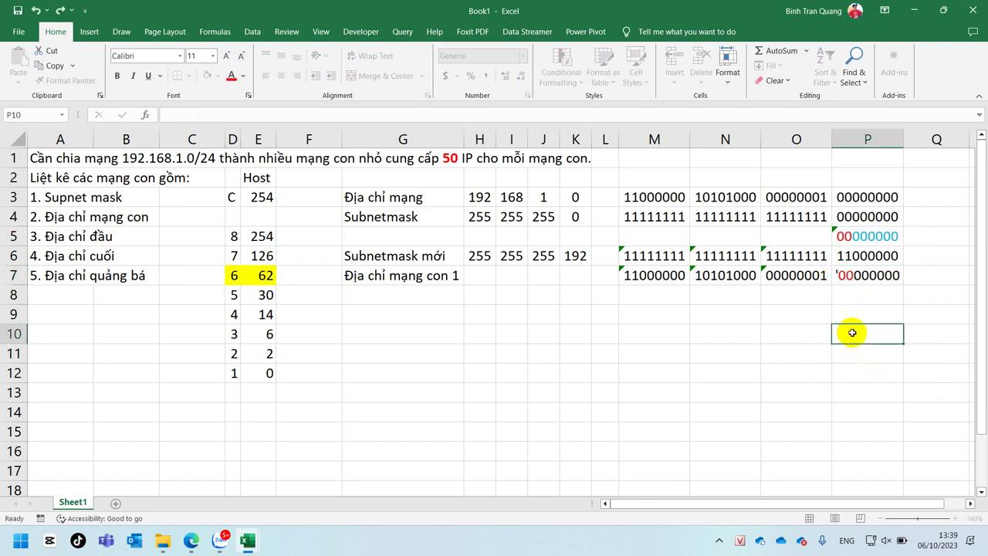
pyautogui.click(871, 276)
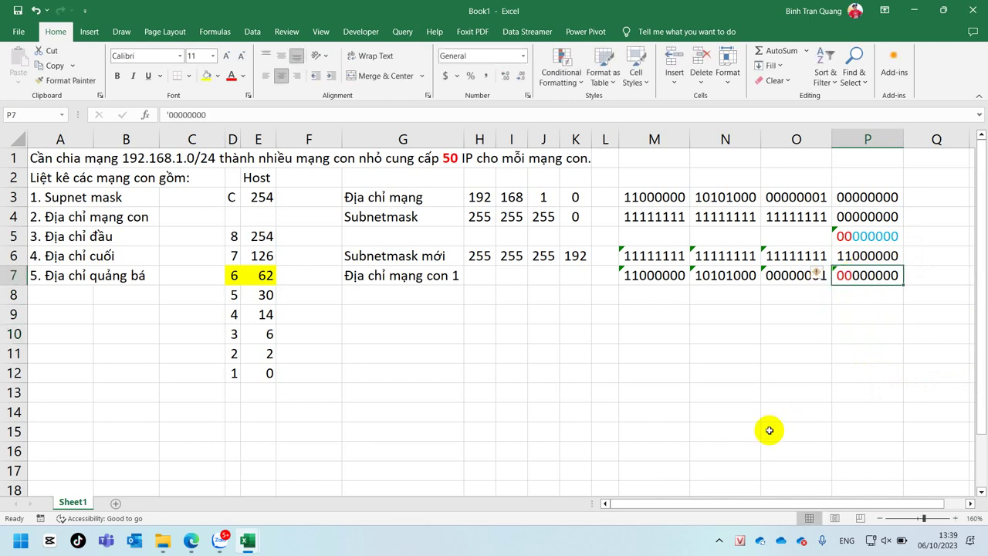
# Convert the binary octets in M7:P7 to decimal in H7:K7 with BIN2DEC formulas and check the individual cells
pyautogui.moveTo(480, 276); pyautogui.dragTo(567, 276)
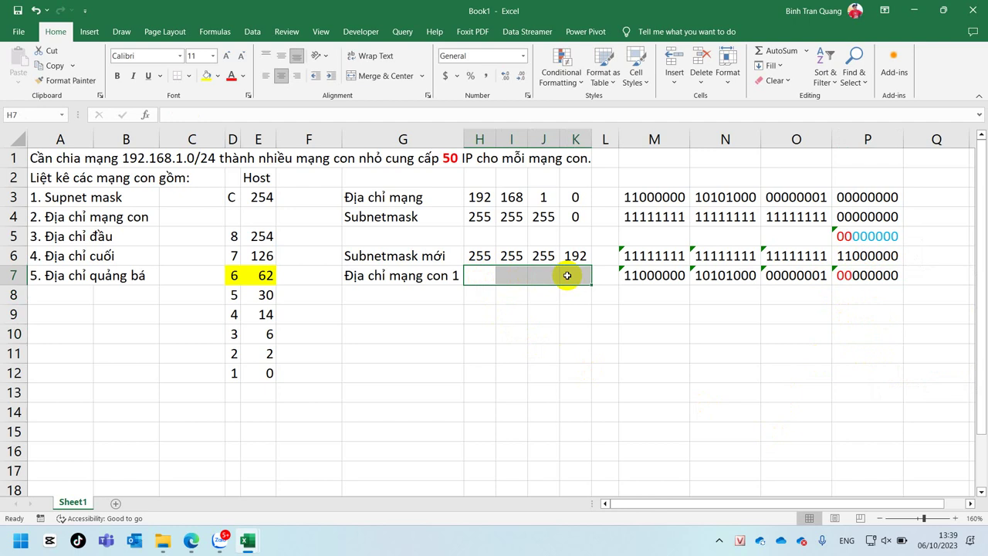
pyautogui.click(523, 349)
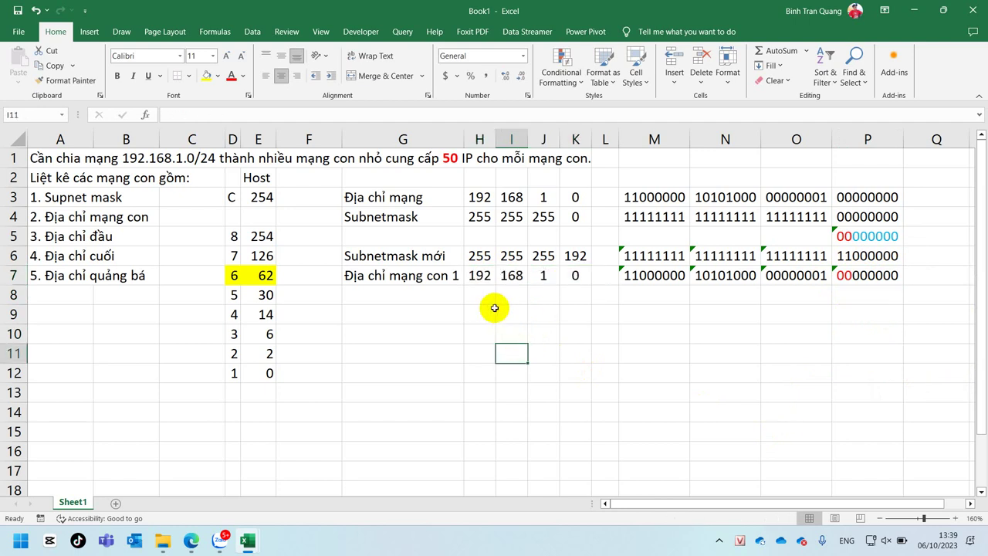
pyautogui.click(478, 277)
pyautogui.click(512, 276)
pyautogui.click(545, 275)
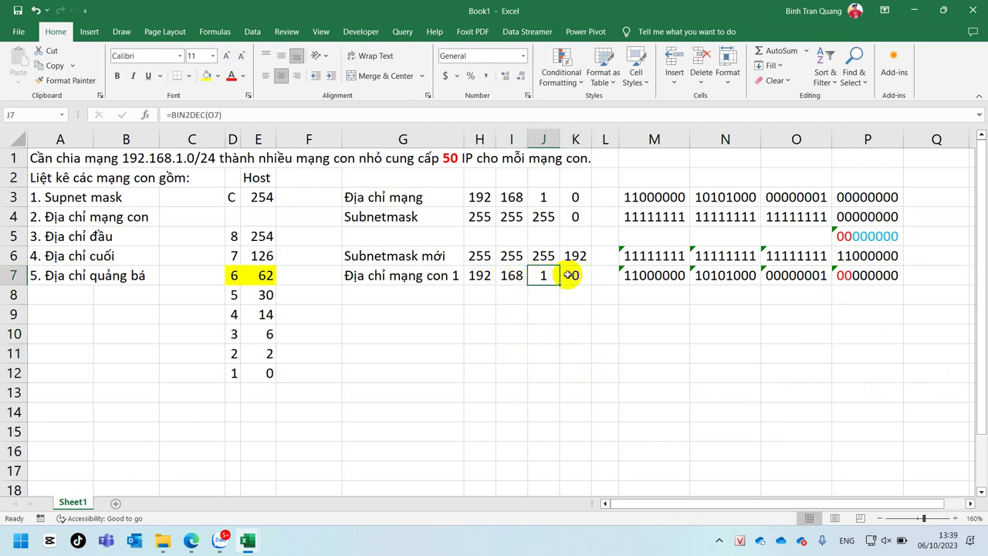
pyautogui.click(576, 276)
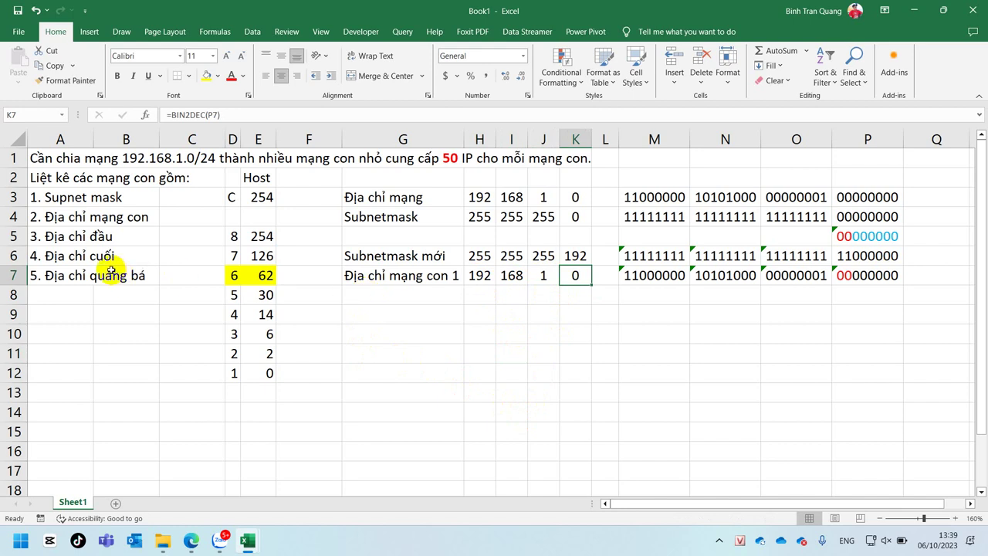
# Enter the label "Địa chỉ đầu m con 1" in G8 for the first address of subnet 1
pyautogui.click(58, 235)
pyautogui.click(56, 255)
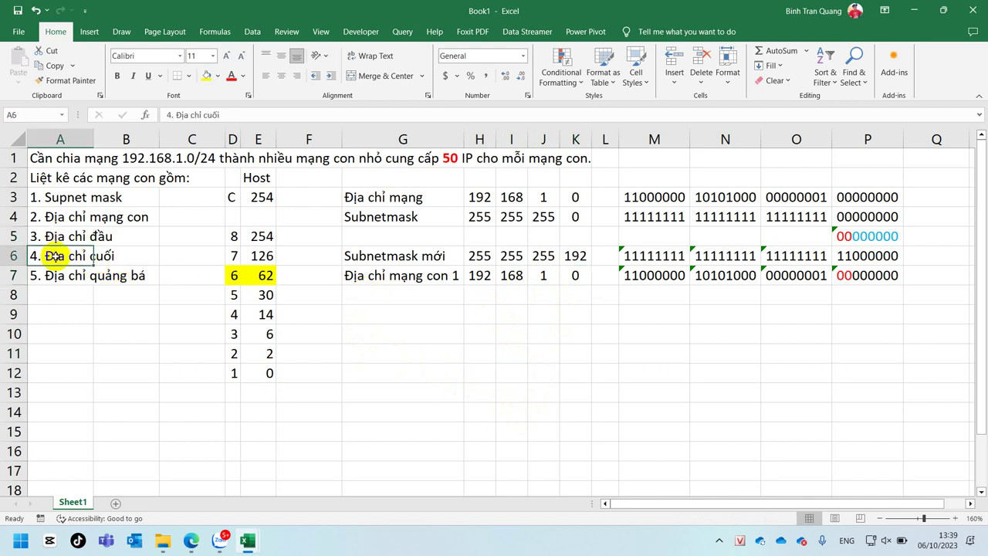
pyautogui.click(395, 295)
pyautogui.write('Địa c')
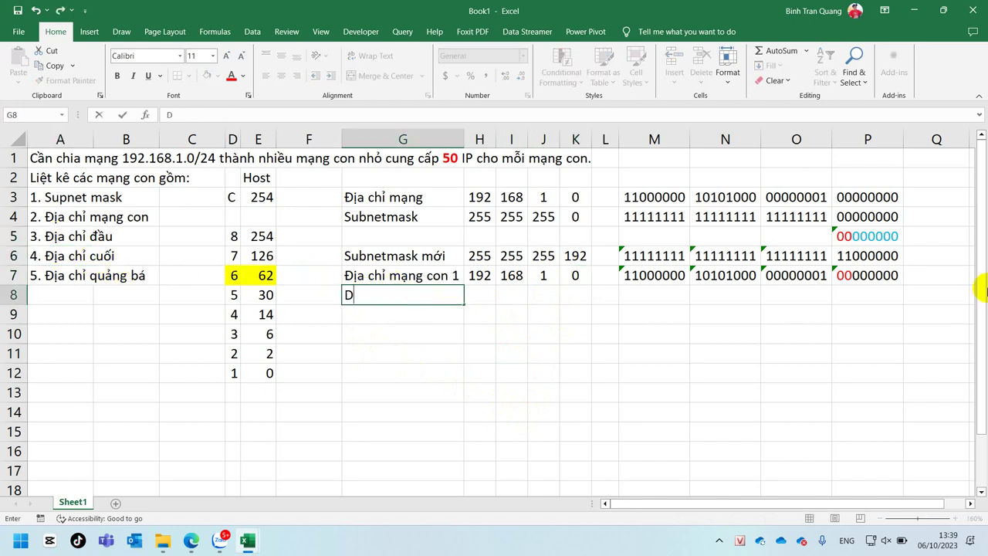
pyautogui.write('hỉ ')
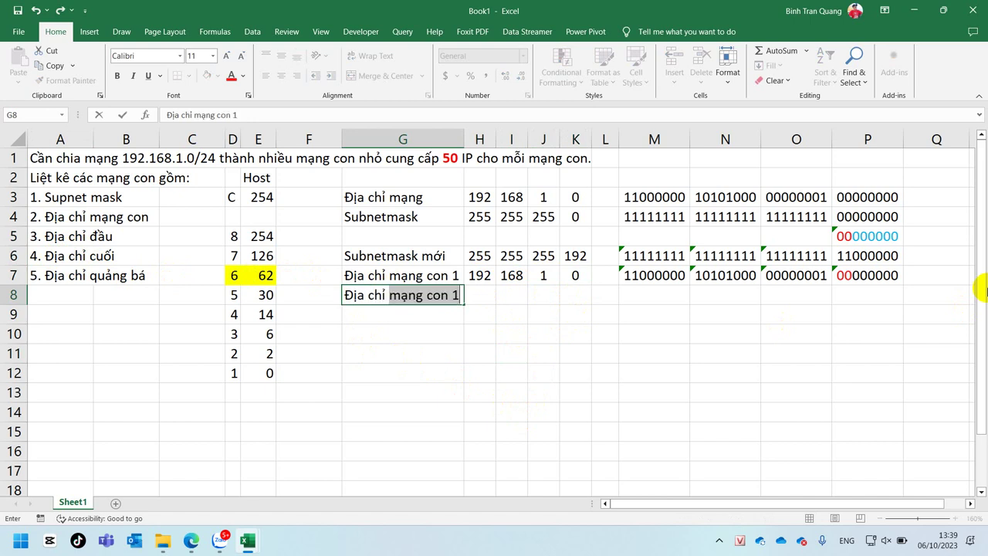
pyautogui.write('đầu ')
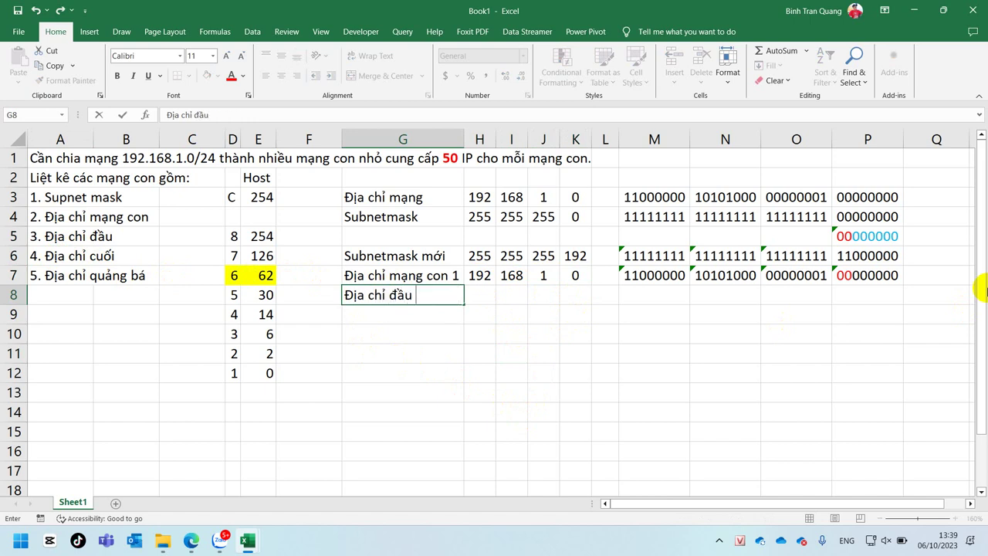
pyautogui.write('m con 1')
# Fill M8:P8 with the binary octets from the subnet address row above
pyautogui.click(705, 298)
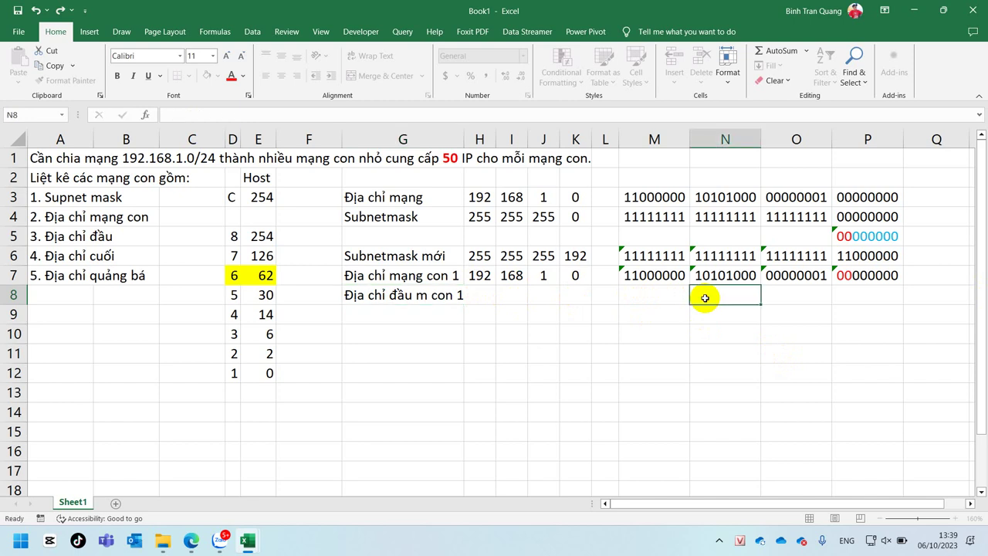
pyautogui.moveTo(657, 298); pyautogui.dragTo(800, 292)
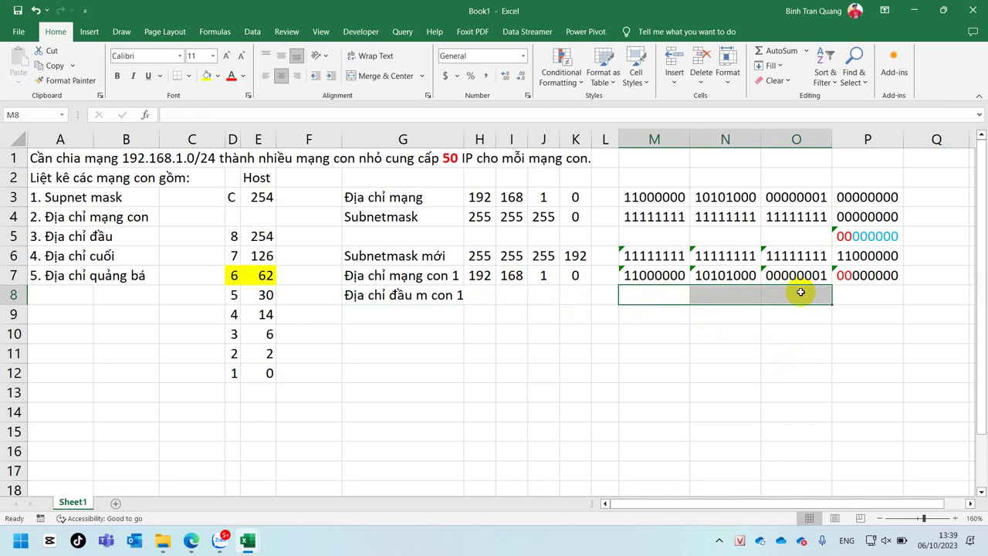
pyautogui.click(849, 296)
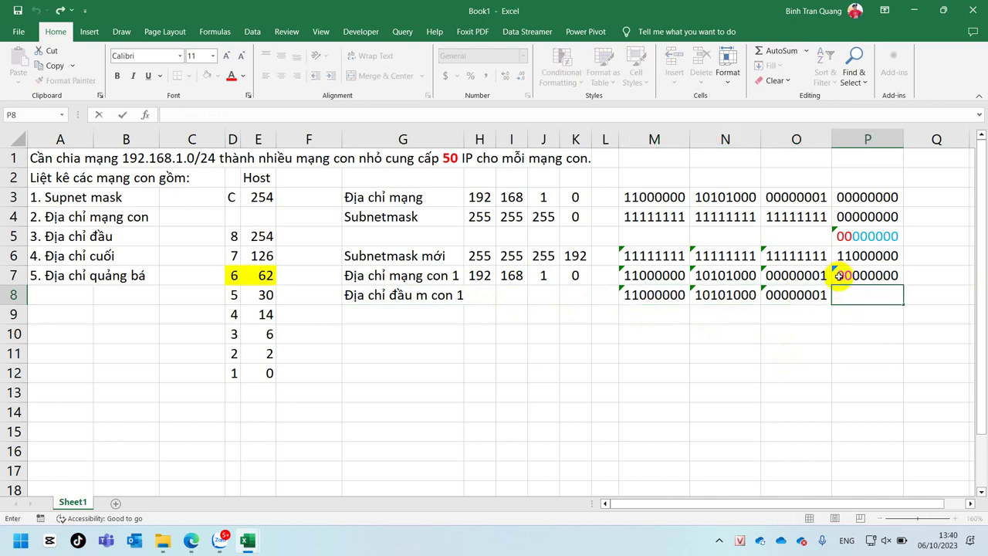
pyautogui.press('Escape')
pyautogui.hotkey('ctrl', 'v')
# Change the octet in P8 to 00000001 and fill H8:K8 with the decimal conversion formulas from the row above
pyautogui.doubleClick(893, 295)
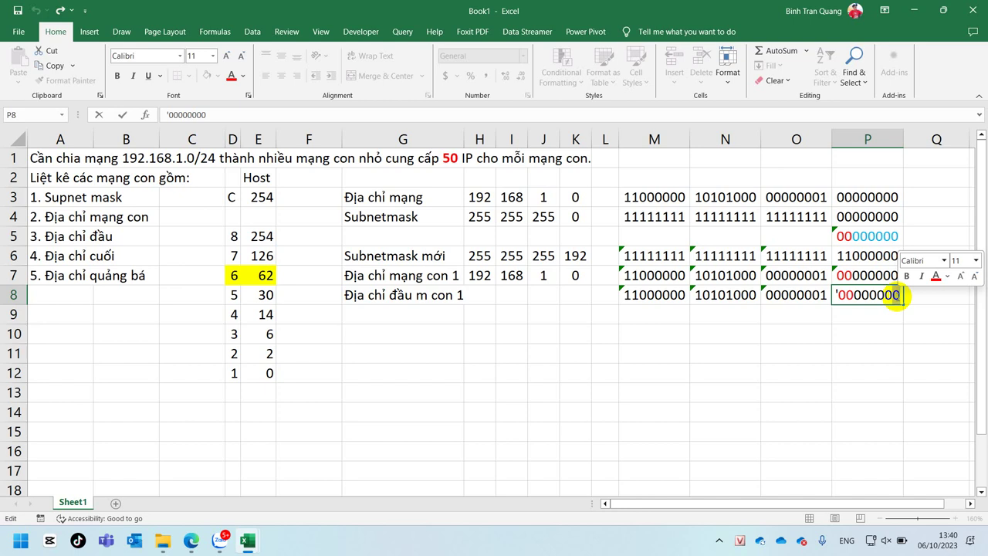
pyautogui.write('1')
pyautogui.click(877, 339)
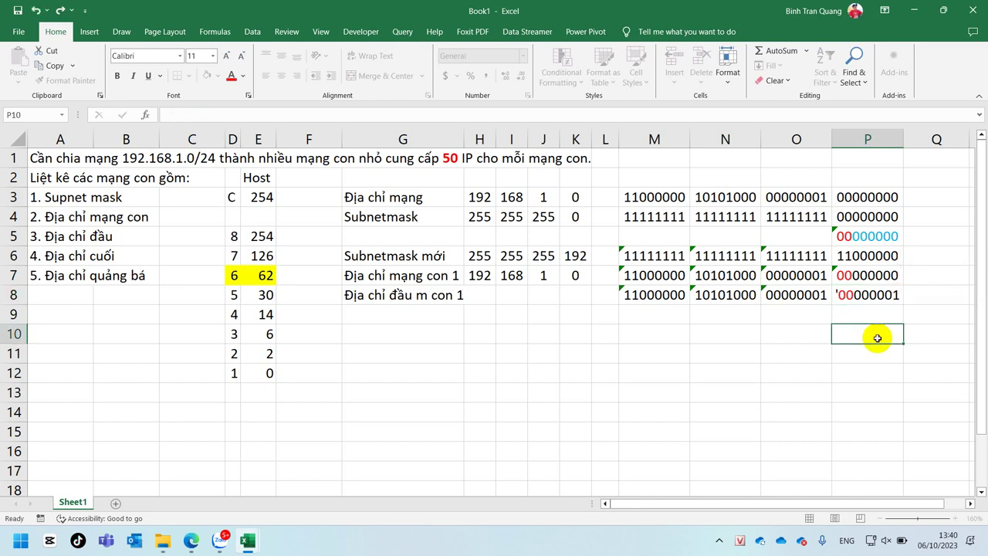
pyautogui.click(876, 294)
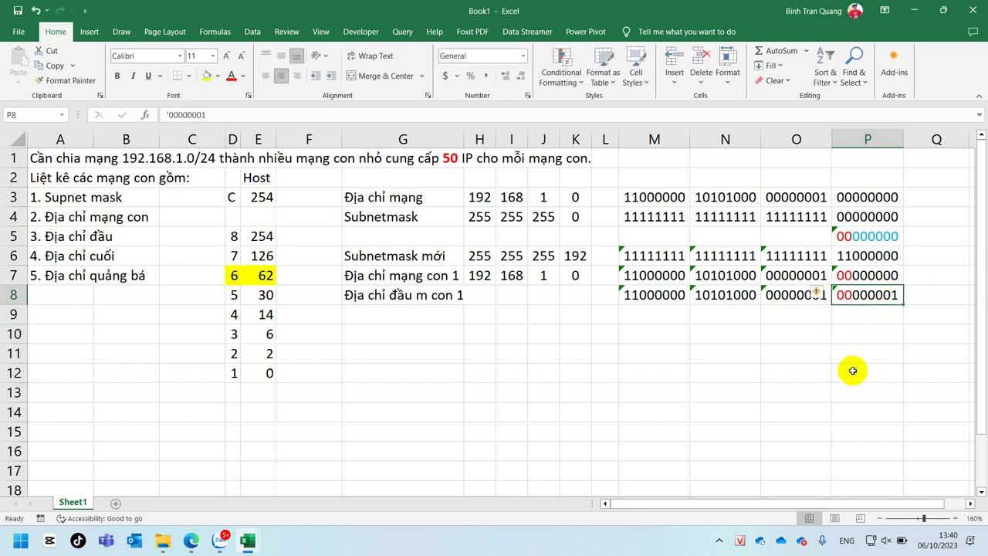
pyautogui.moveTo(482, 295); pyautogui.dragTo(562, 299)
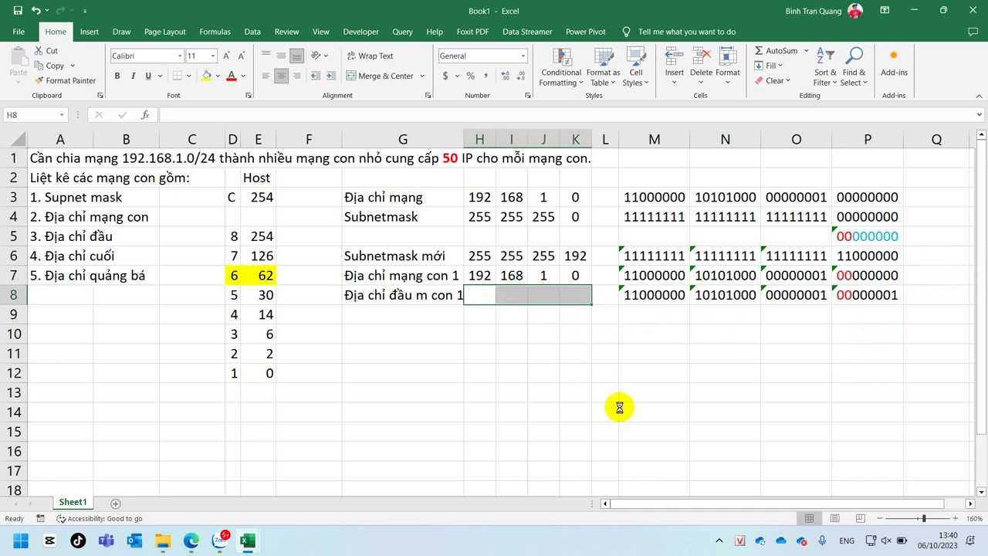
pyautogui.hotkey('ctrl', 'v')
# Copy the G8 label down to G9, change it to "Địa chỉ cuối m con 1", and widen column G slightly
pyautogui.click(392, 314)
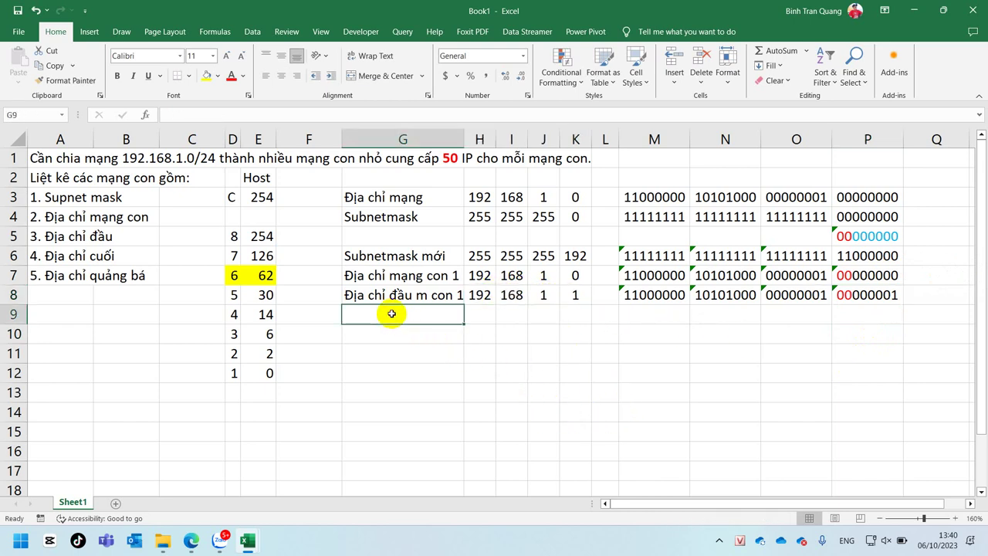
pyautogui.hotkey('ctrl', 'd')
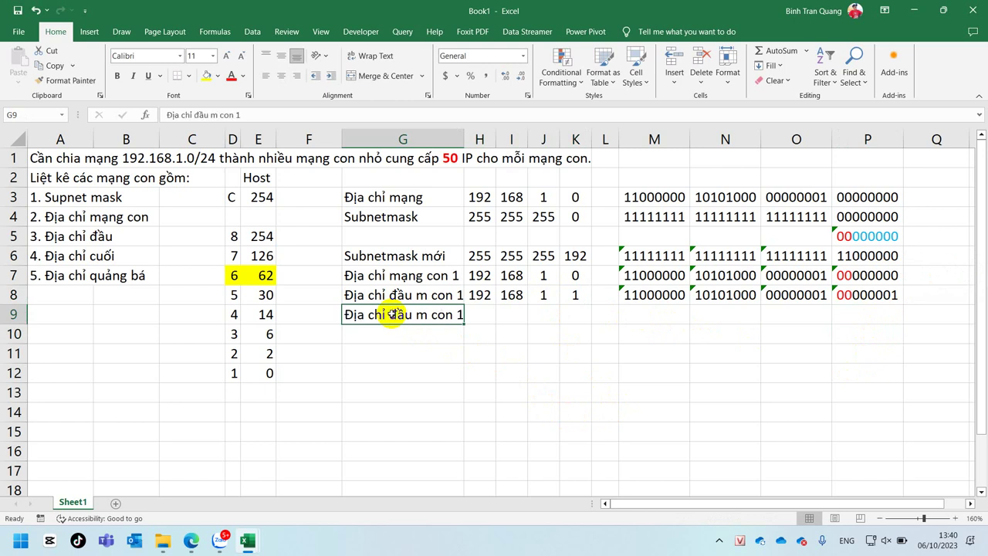
pyautogui.doubleClick(401, 314)
pyautogui.write('cuối')
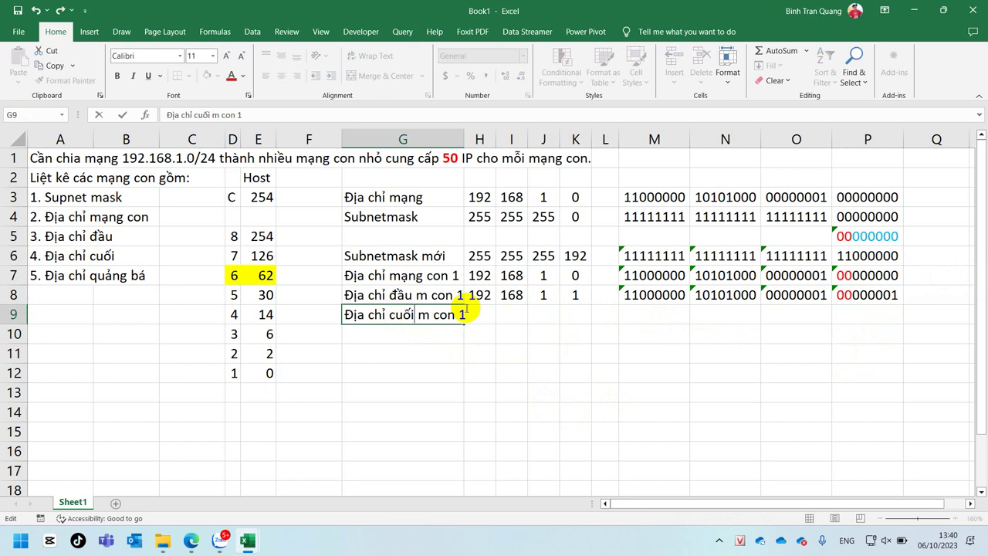
pyautogui.press('Return')
pyautogui.moveTo(464, 139); pyautogui.dragTo(471, 139)
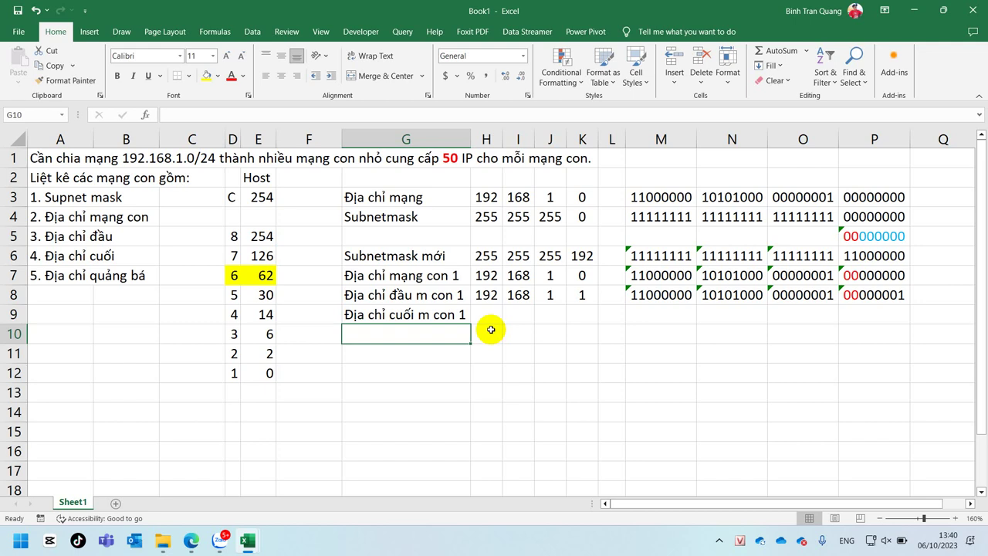
# Copy the G9 label down to G10 and change it to "Địa chỉ q bá m con 1" for the broadcast address
pyautogui.write('Đ')
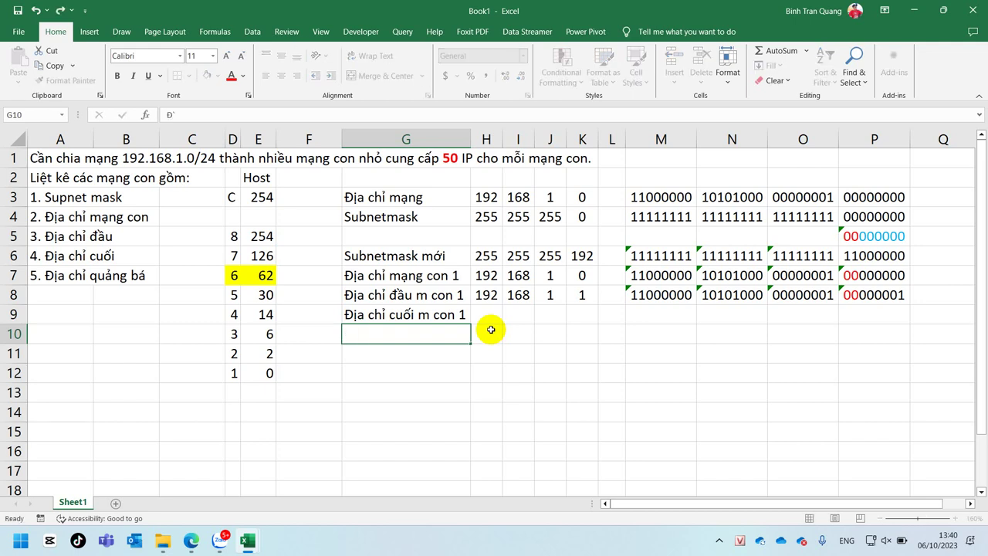
pyautogui.press('Escape')
pyautogui.hotkey('ctrl', 'd')
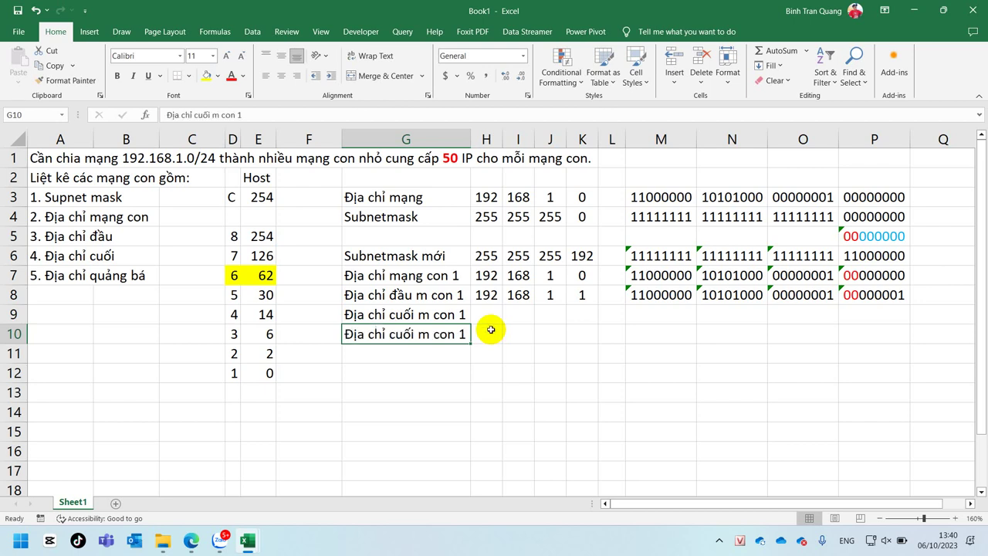
pyautogui.doubleClick(398, 335)
pyautogui.doubleClick(398, 335)
pyautogui.write('q bá')
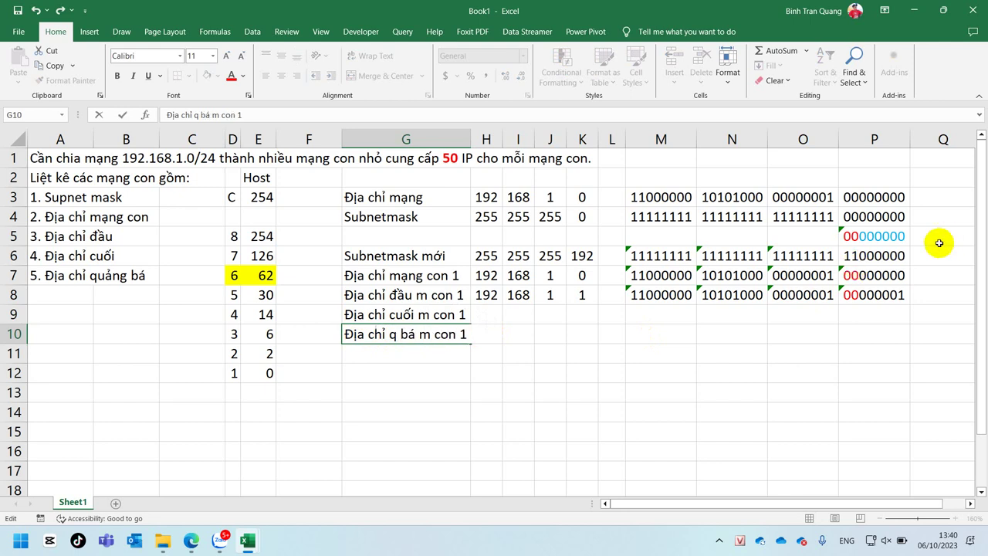
pyautogui.click(683, 355)
# Copy the binary octets of the first address from M8:P8 into M10:P10
pyautogui.moveTo(664, 296); pyautogui.dragTo(878, 296)
pyautogui.hotkey('ctrl', 'c')
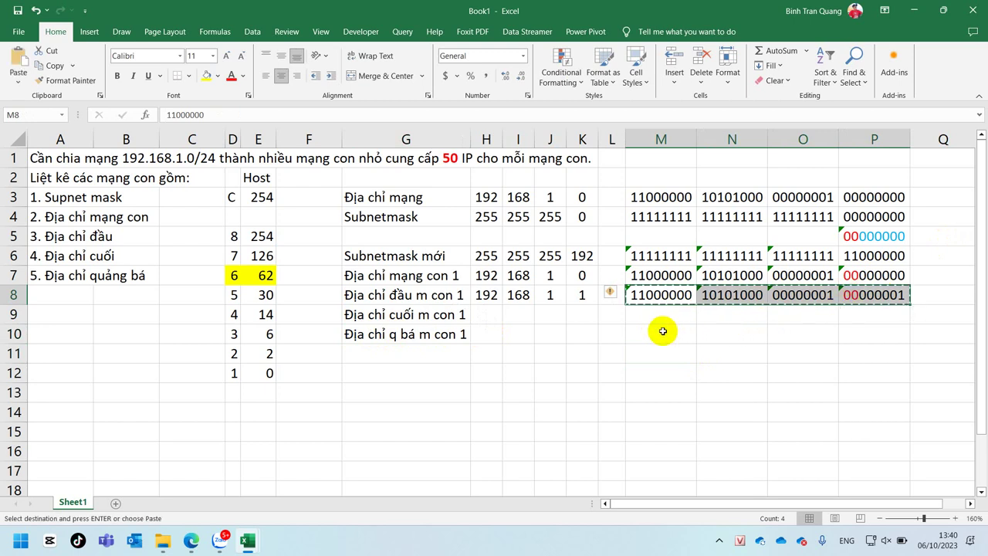
pyautogui.doubleClick(662, 334)
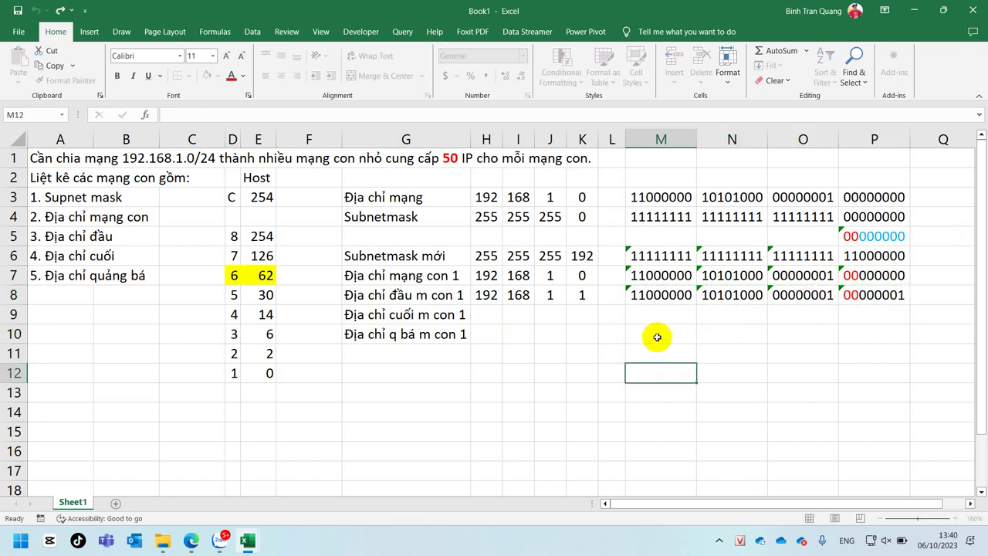
pyautogui.press('Escape')
pyautogui.moveTo(666, 296); pyautogui.dragTo(856, 300)
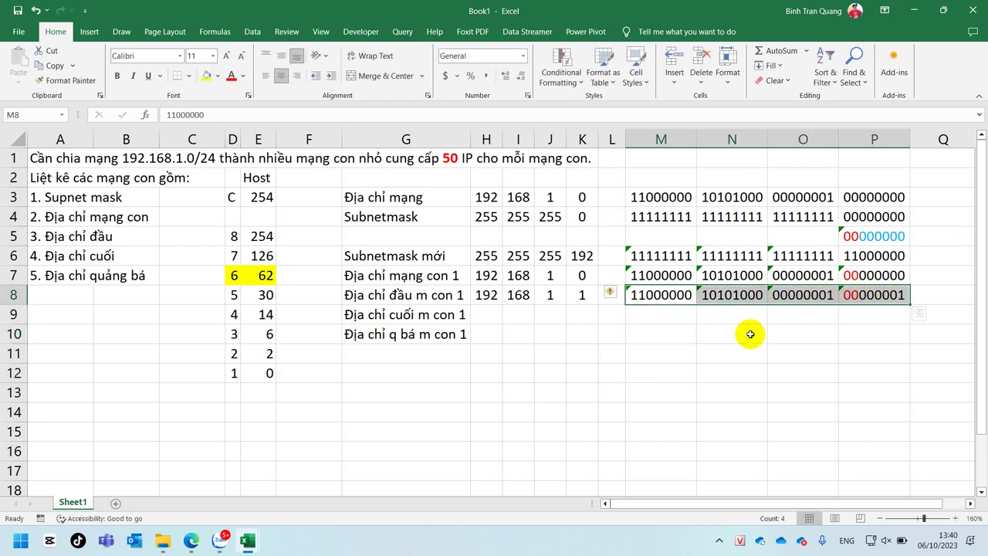
pyautogui.hotkey('ctrl', 'c')
pyautogui.click(687, 332)
pyautogui.hotkey('ctrl', 'v')
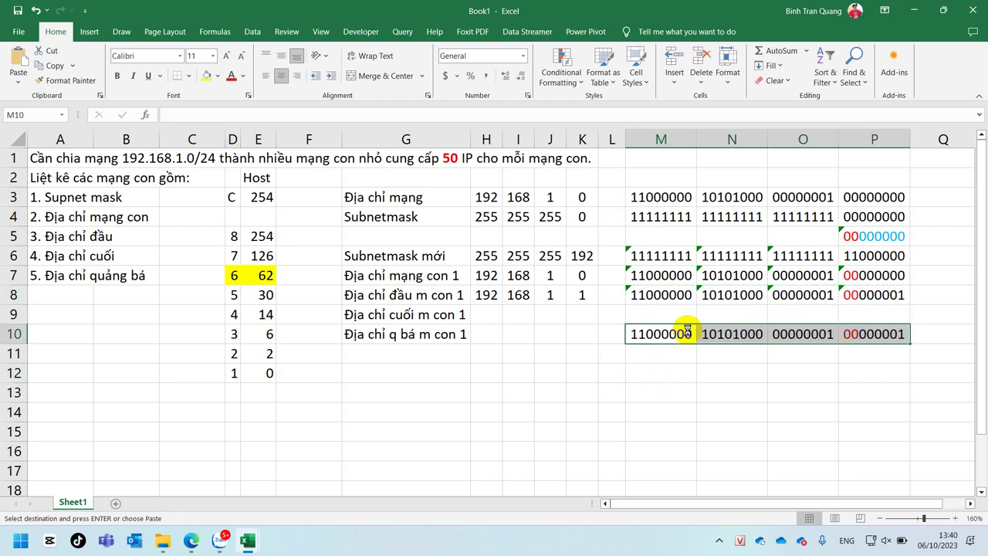
# Replace the six host digits in P10 with 111111, leaving the octet as 00111111
pyautogui.doubleClick(862, 334)
pyautogui.moveTo(860, 334); pyautogui.dragTo(882, 333)
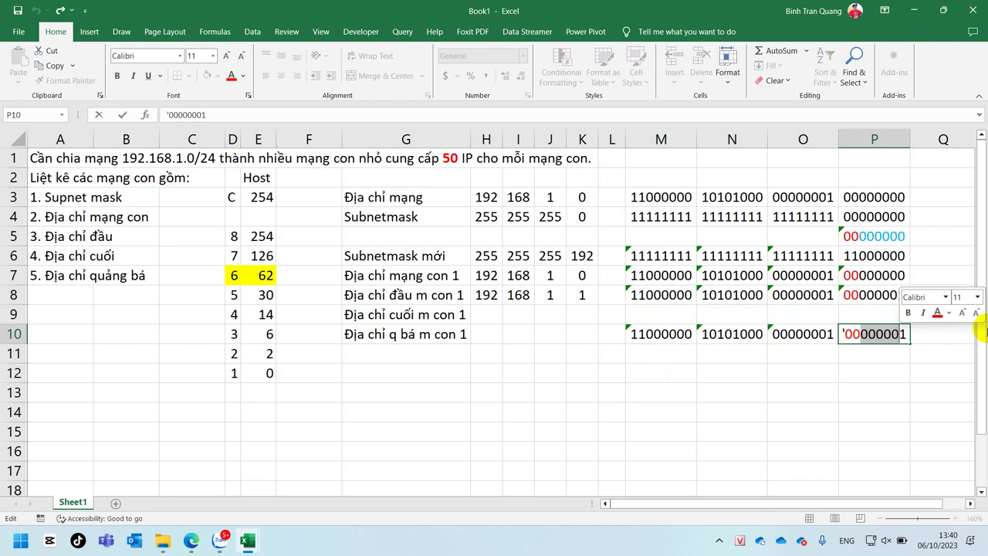
pyautogui.write('111111')
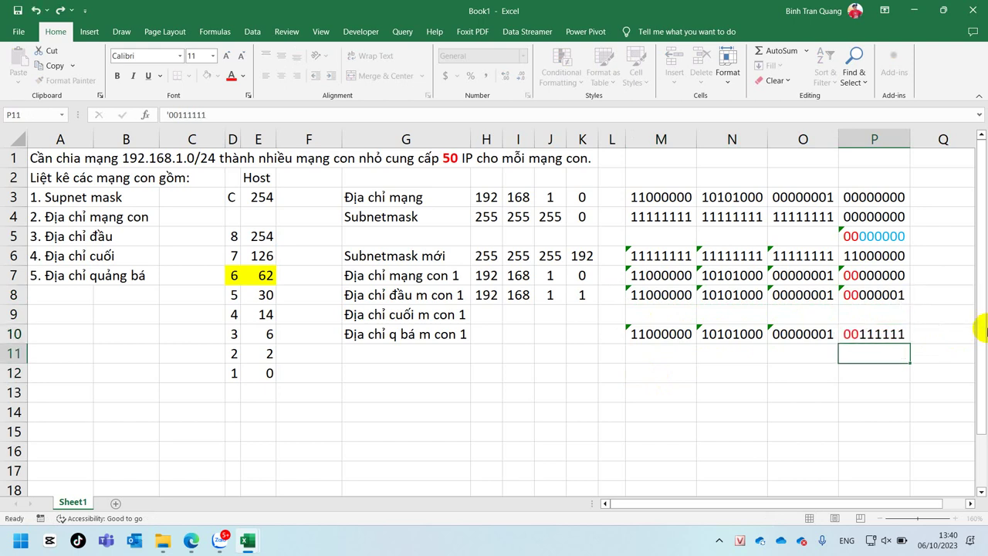
pyautogui.press('Return')
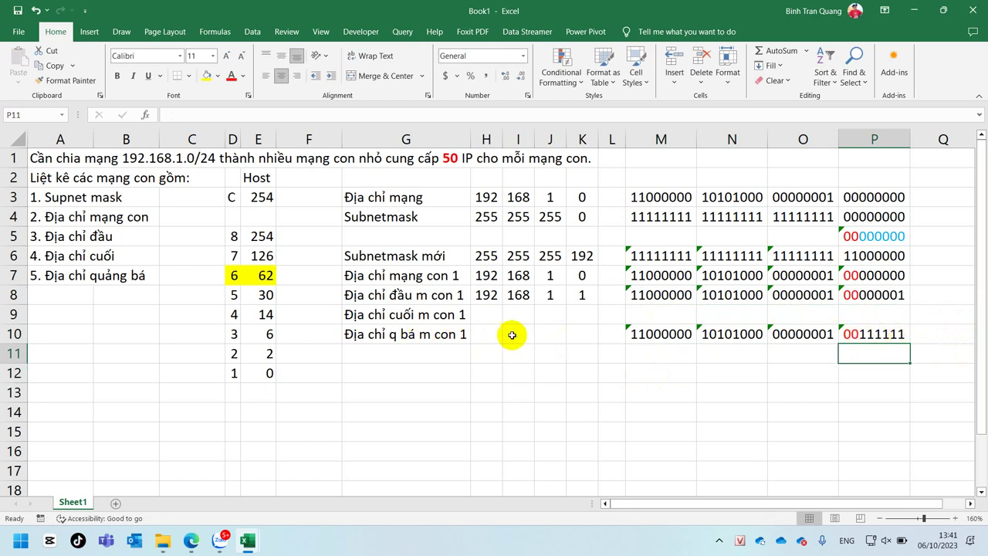
# Fill the BIN2DEC formulas from H8:K8 down through row 10 and check the formulas in H10 and K10
pyautogui.moveTo(486, 333); pyautogui.dragTo(582, 328)
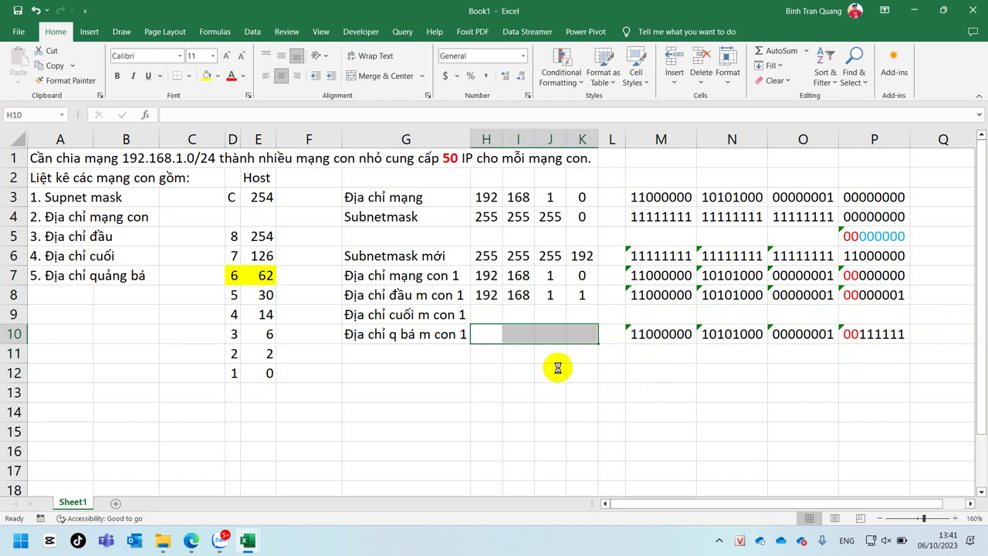
pyautogui.click(488, 295)
pyautogui.moveTo(488, 295); pyautogui.dragTo(595, 343)
pyautogui.click(491, 334)
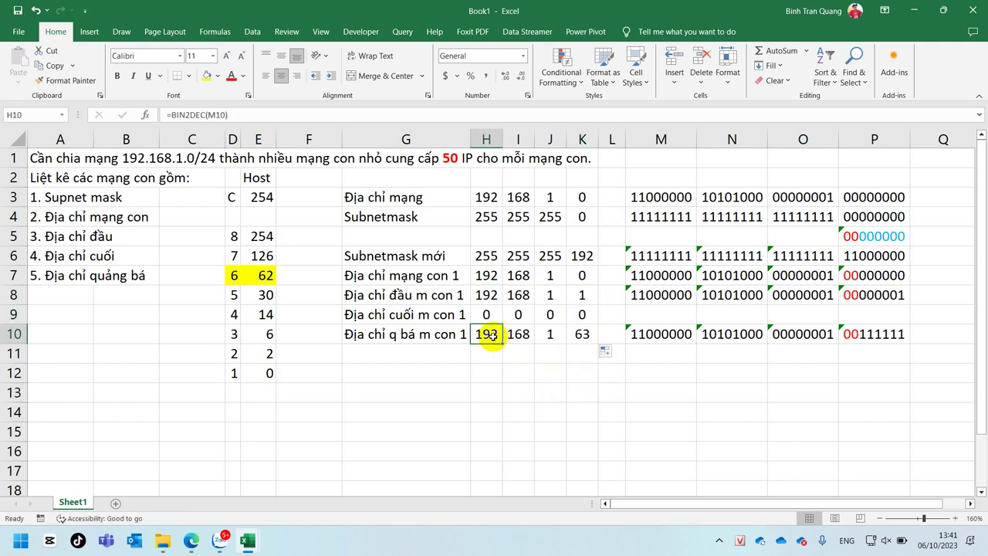
pyautogui.click(583, 333)
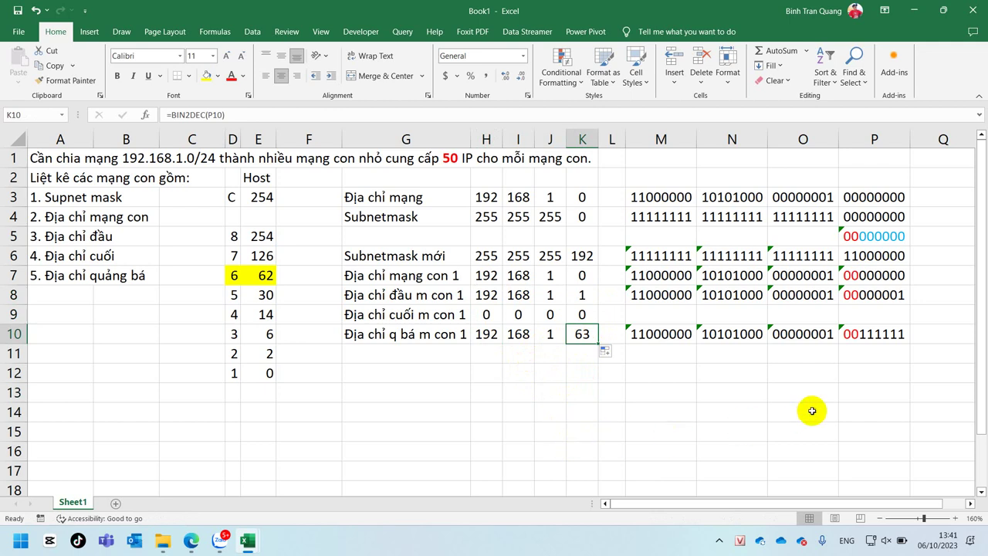
# Copy the broadcast address octets from M10:P10 into M9:P9 for the last address
pyautogui.click(872, 334)
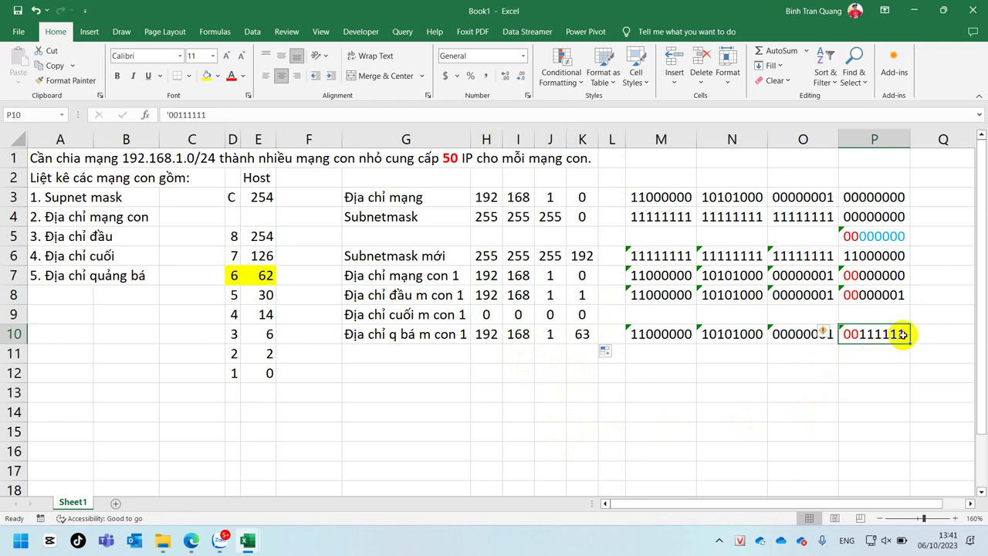
pyautogui.keyDown('shift'); pyautogui.click(662, 334); pyautogui.keyUp('shift')
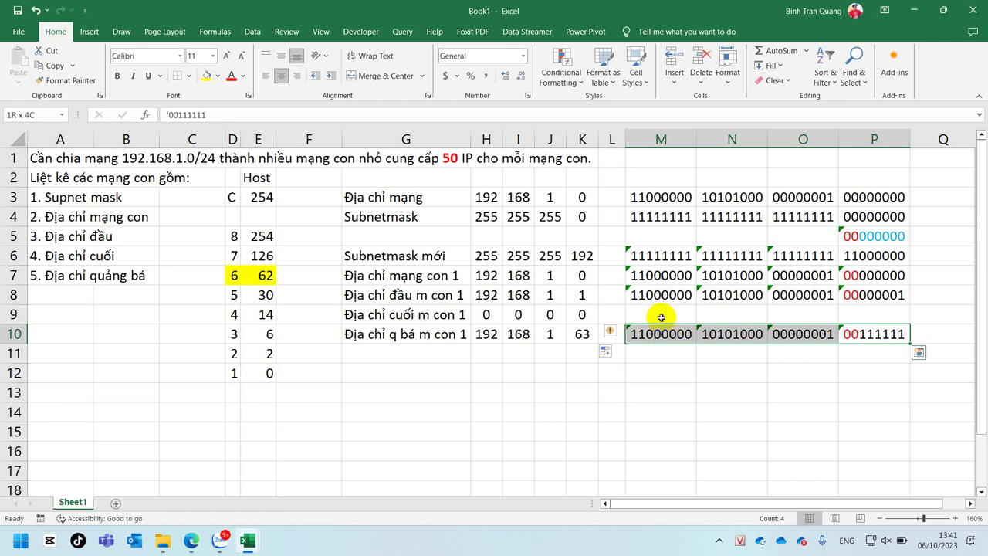
pyautogui.hotkey('ctrl', 'c')
pyautogui.click(661, 315)
pyautogui.hotkey('ctrl', 'v')
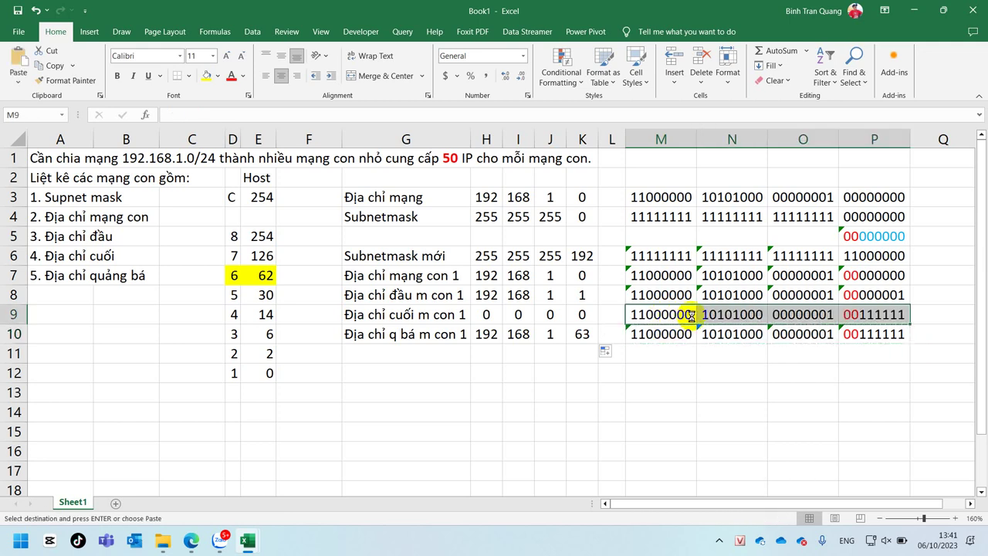
# Change the final digit of the octet in P9 to 0 so it reads 00111110
pyautogui.doubleClick(899, 315)
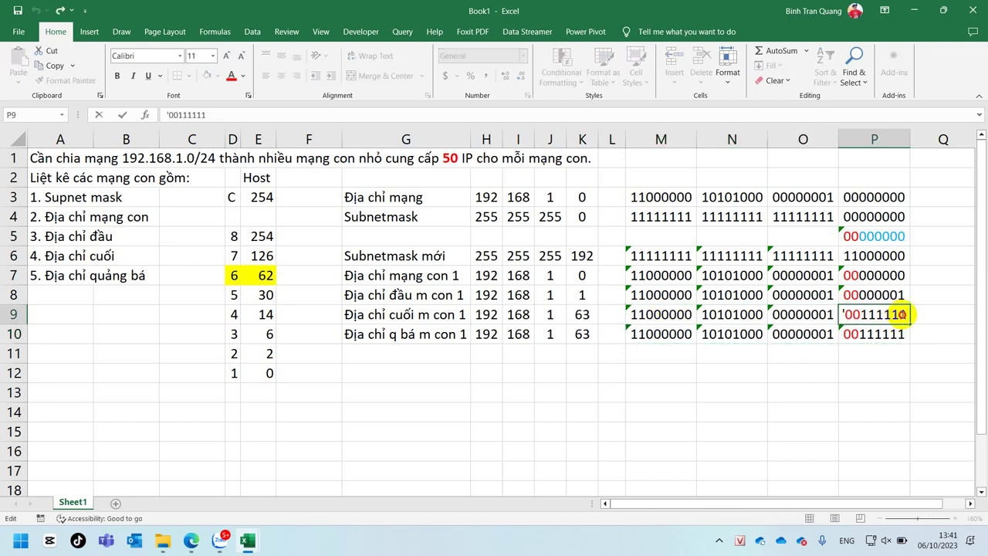
pyautogui.write('0')
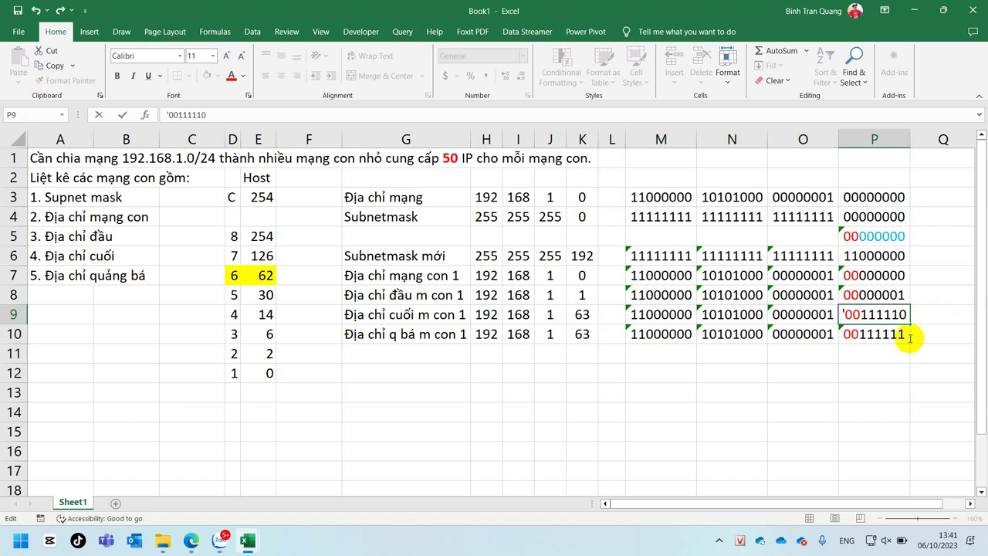
pyautogui.press('Return')
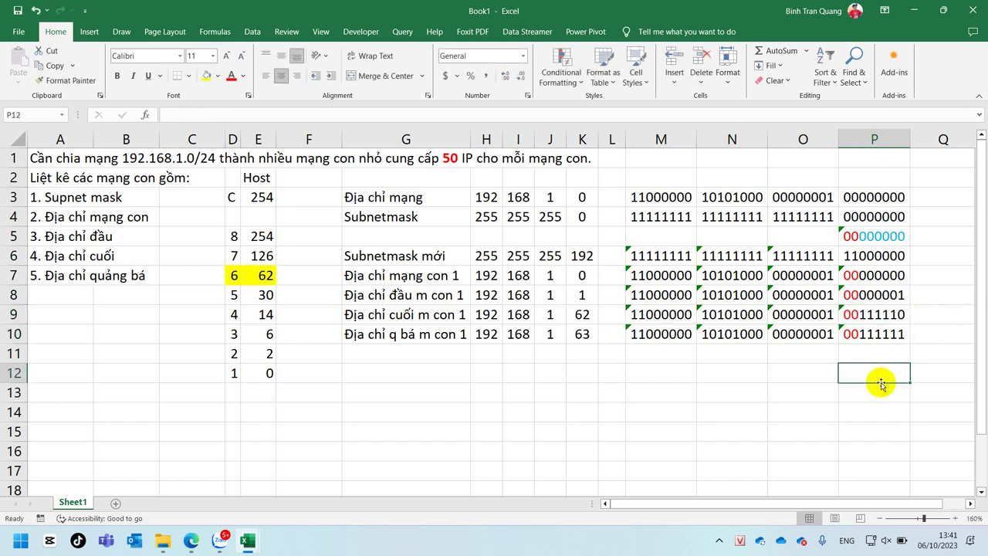
pyautogui.click(384, 276)
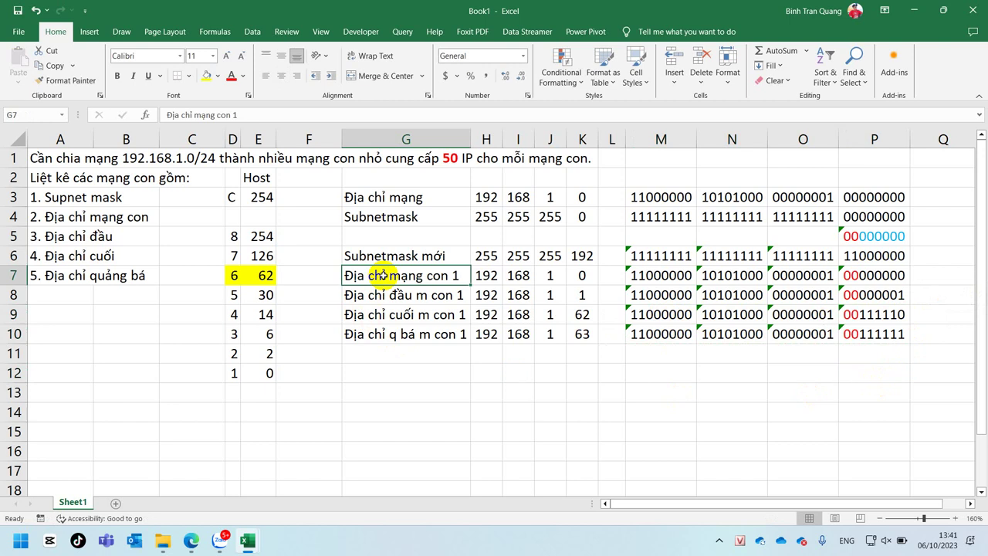
# Examine the decimal octets of the first subnet's network, first and last addresses in H7:K9
pyautogui.click(488, 275)
pyautogui.click(518, 276)
pyautogui.click(550, 275)
pyautogui.click(583, 276)
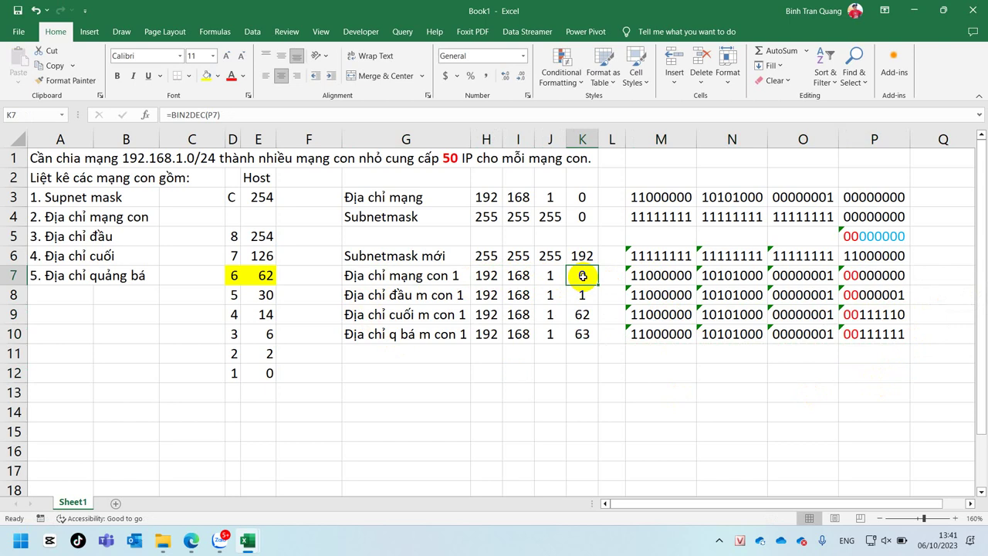
pyautogui.click(487, 295)
pyautogui.click(518, 295)
pyautogui.click(548, 295)
pyautogui.click(583, 295)
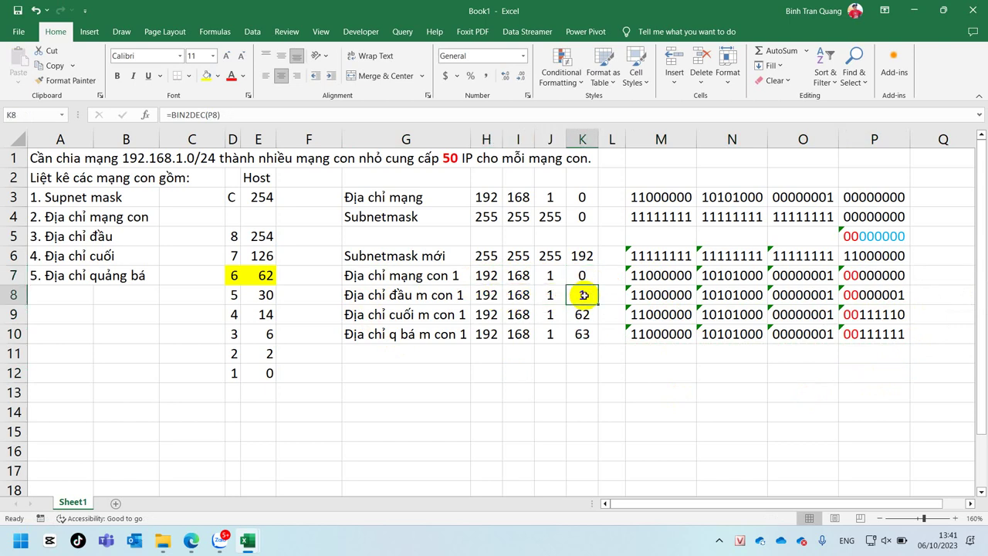
pyautogui.click(492, 315)
pyautogui.click(522, 314)
pyautogui.click(550, 314)
pyautogui.click(579, 314)
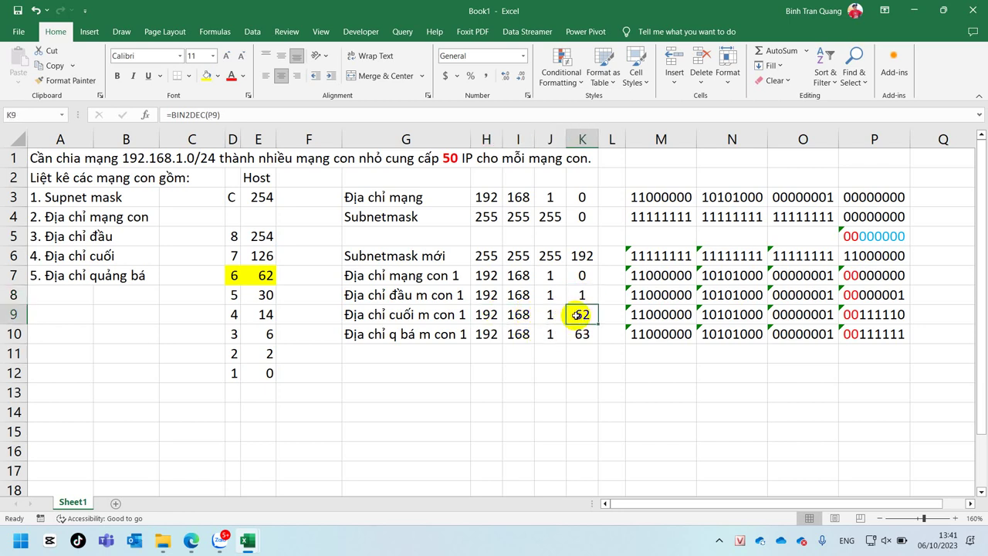
# Fill the first and last address octets in H8:K9 with light blue
pyautogui.moveTo(485, 295); pyautogui.dragTo(581, 315)
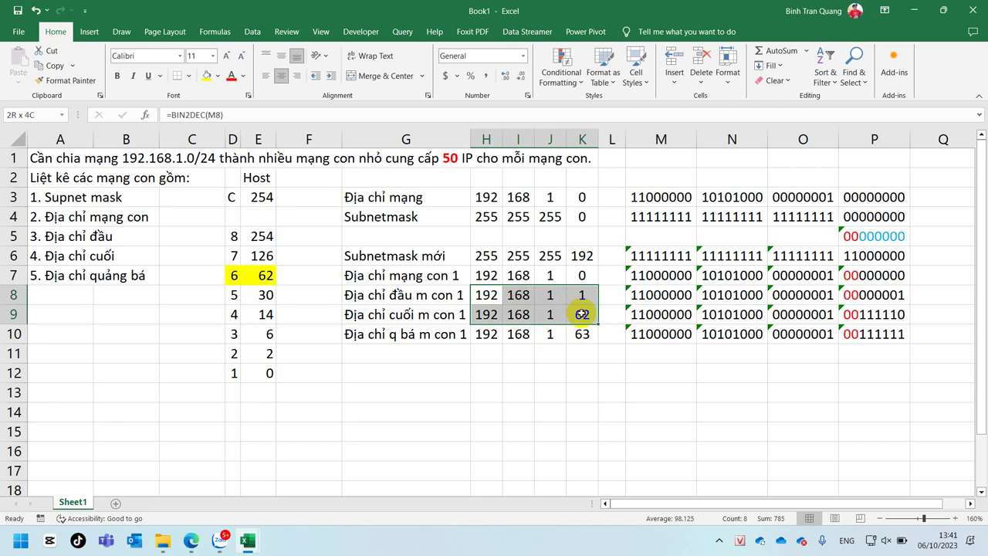
pyautogui.click(219, 75)
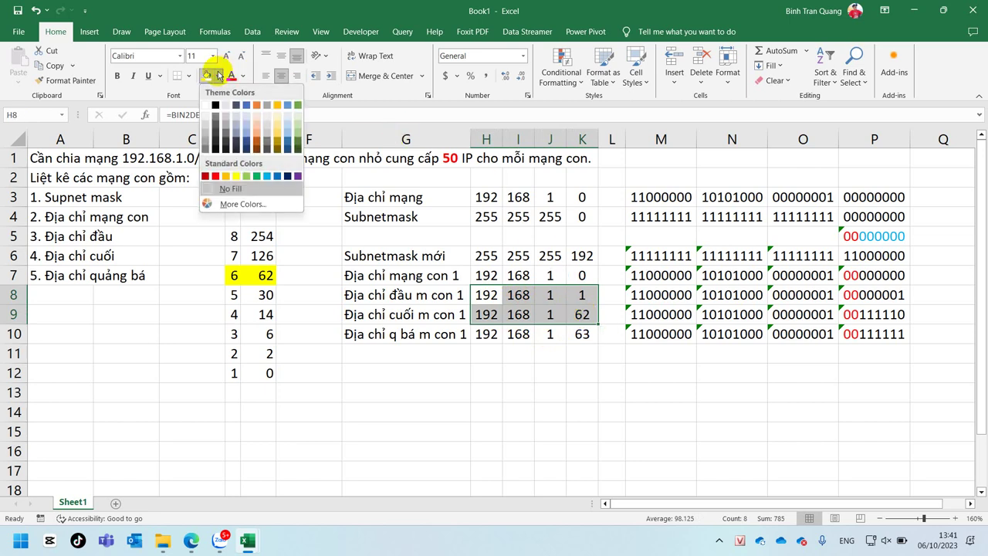
pyautogui.click(293, 126)
pyautogui.click(581, 357)
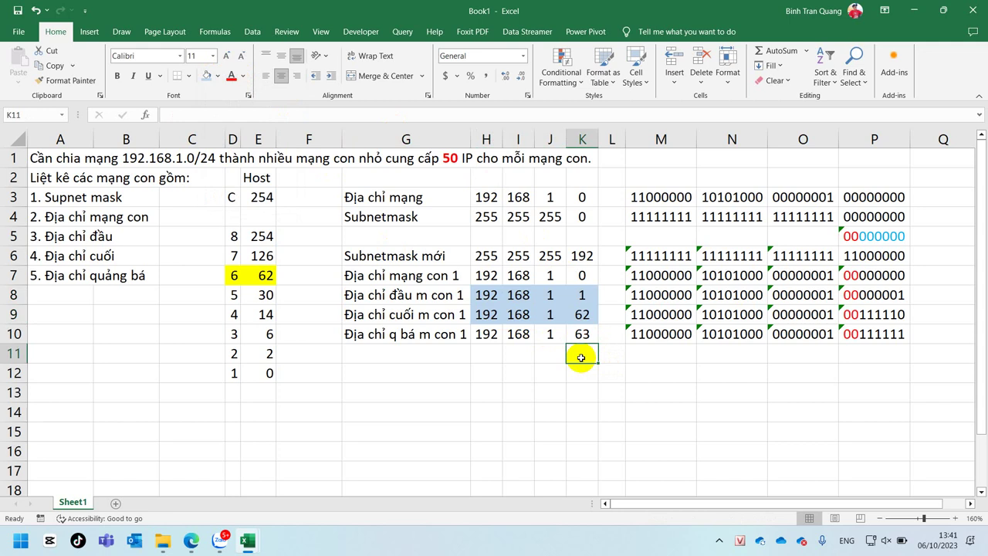
# Review the new subnet mask in H6:K6, the broadcast address in row 10 and the usable address range in rows 8 and 9
pyautogui.moveTo(487, 256); pyautogui.dragTo(578, 259)
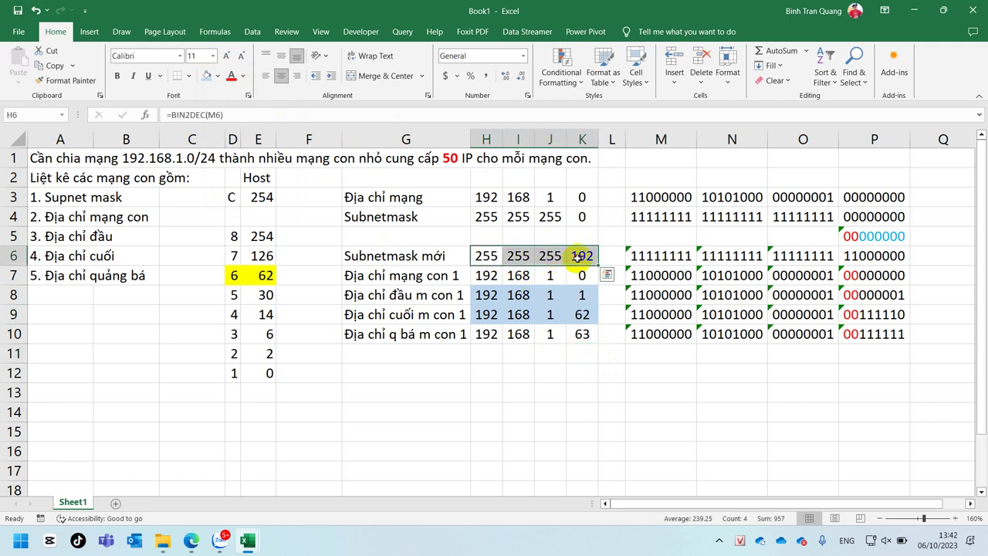
pyautogui.click(490, 338)
pyautogui.click(519, 338)
pyautogui.click(546, 334)
pyautogui.click(577, 348)
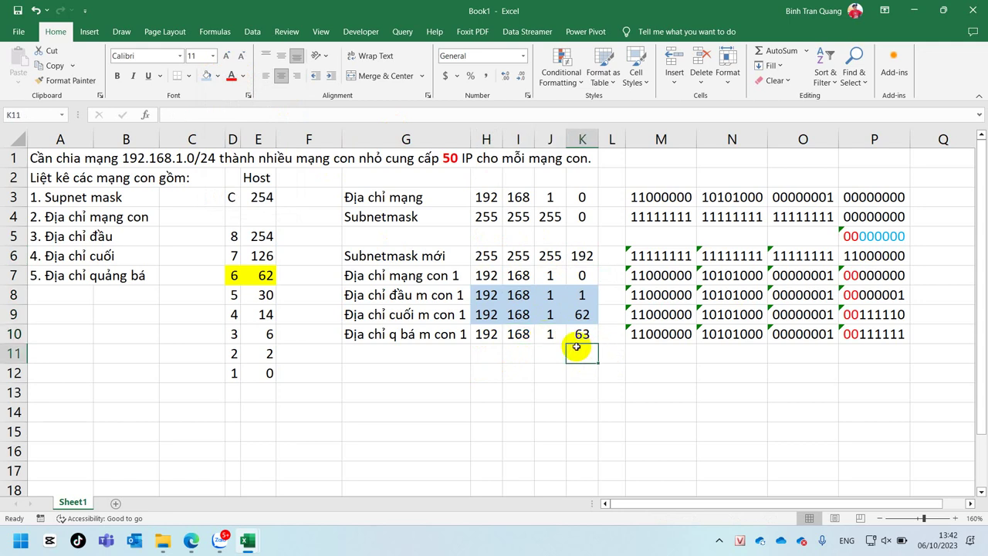
pyautogui.moveTo(577, 295); pyautogui.dragTo(467, 315)
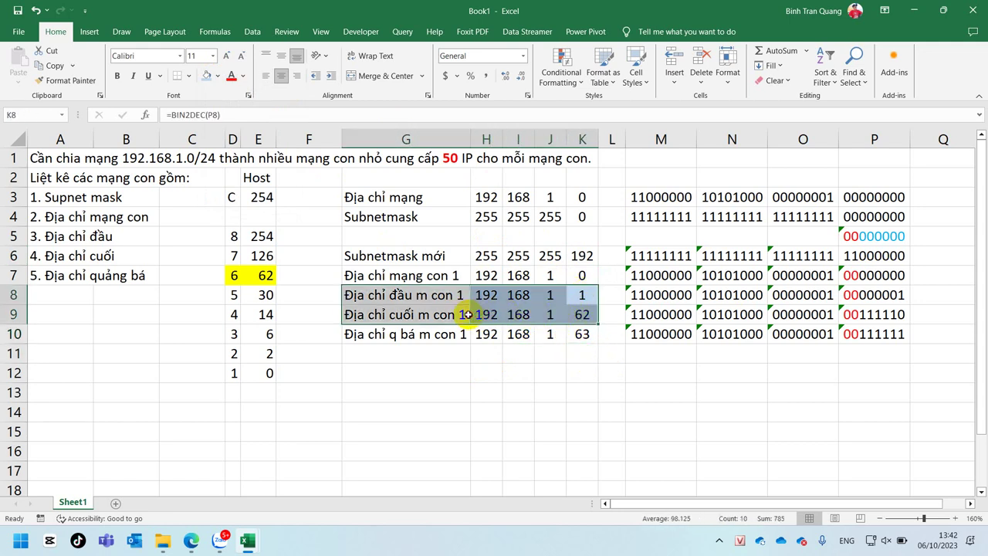
pyautogui.click(467, 314)
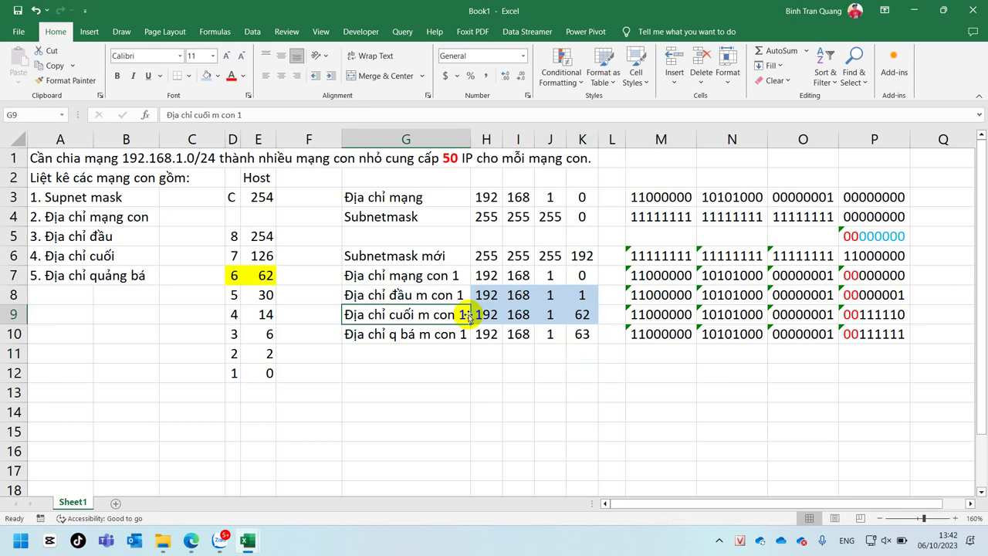
# Copy the first subnet's block G7:P10 to the rows starting at G12
pyautogui.click(393, 276)
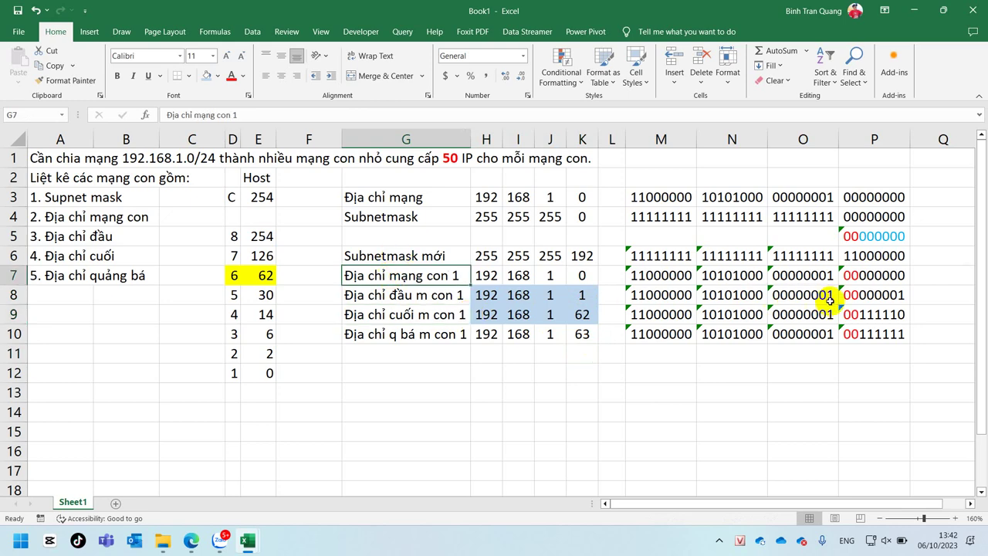
pyautogui.keyDown('shift'); pyautogui.click(881, 333); pyautogui.keyUp('shift')
pyautogui.hotkey('ctrl', 'c')
pyautogui.click(423, 376)
pyautogui.hotkey('ctrl', 'v')
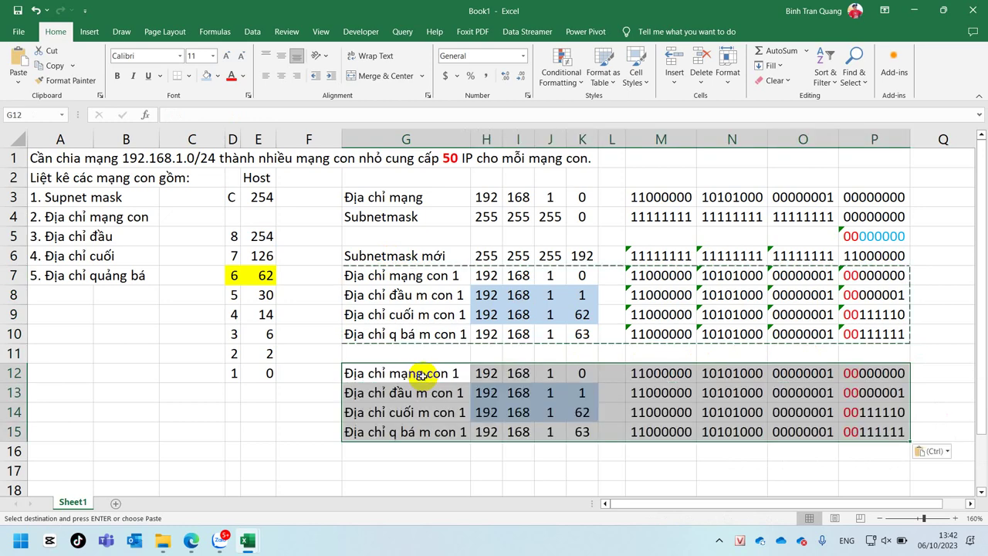
pyautogui.press('Escape')
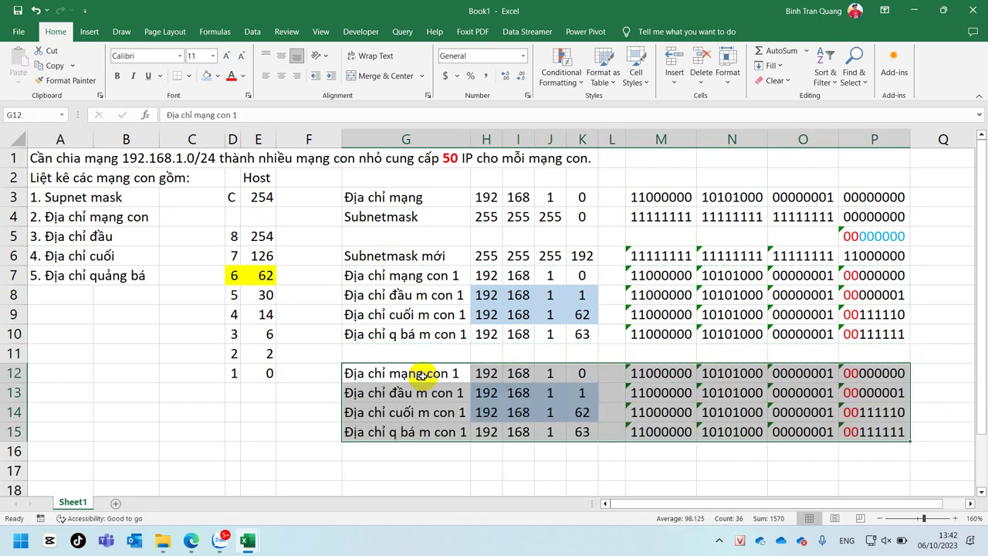
# Change the two red subnet digits to 01 in P12 and P13 for the second subnet's network and first addresses
pyautogui.click(855, 374)
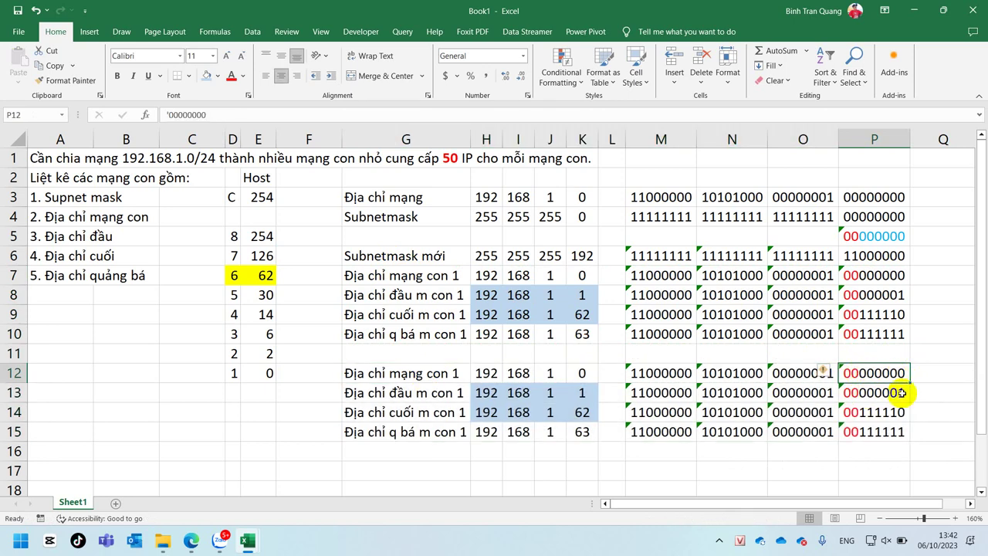
pyautogui.click(877, 435)
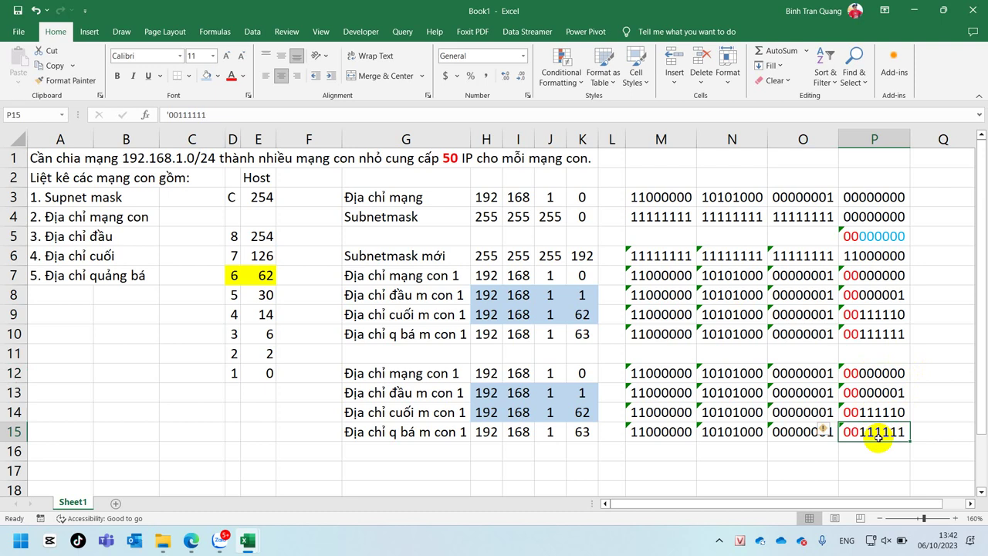
pyautogui.click(849, 372)
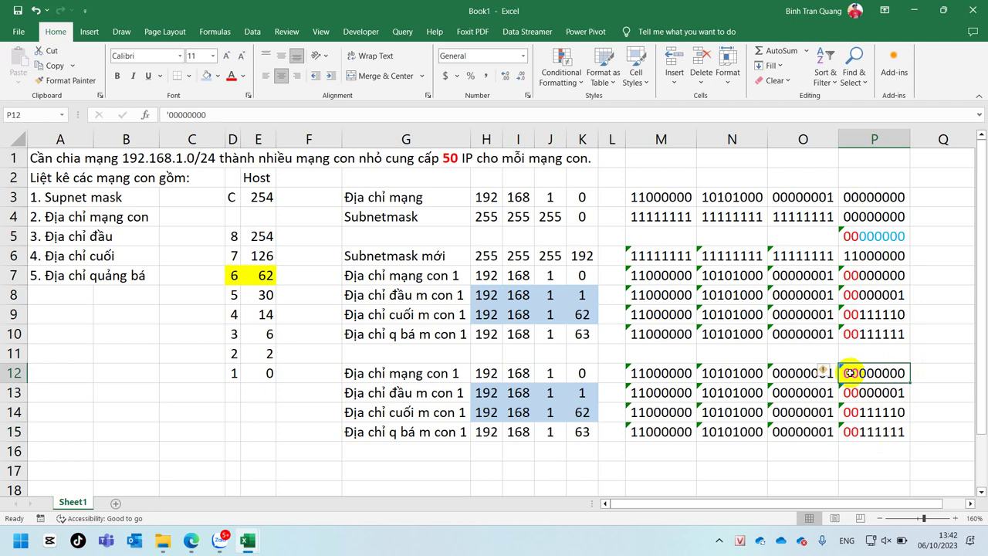
pyautogui.doubleClick(849, 373)
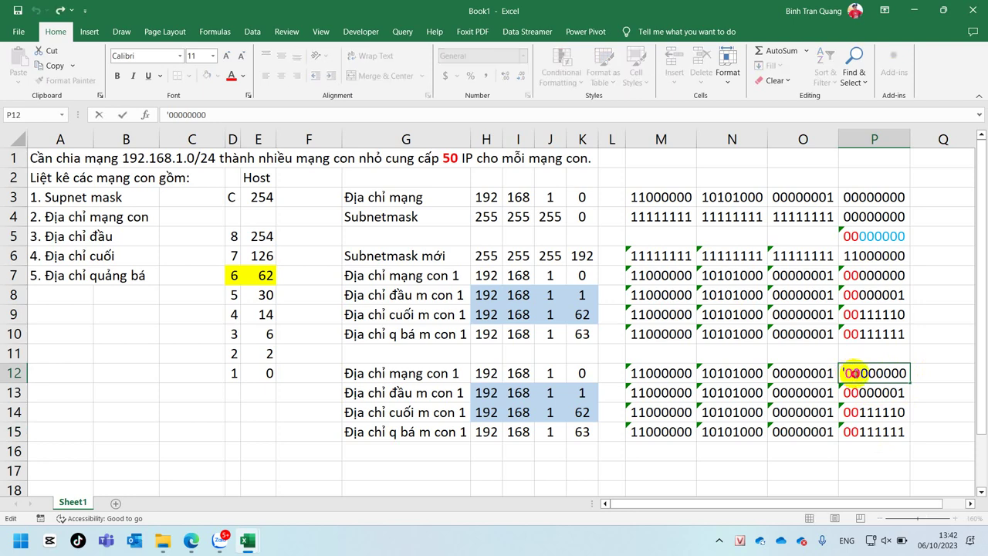
pyautogui.moveTo(857, 374); pyautogui.dragTo(856, 373)
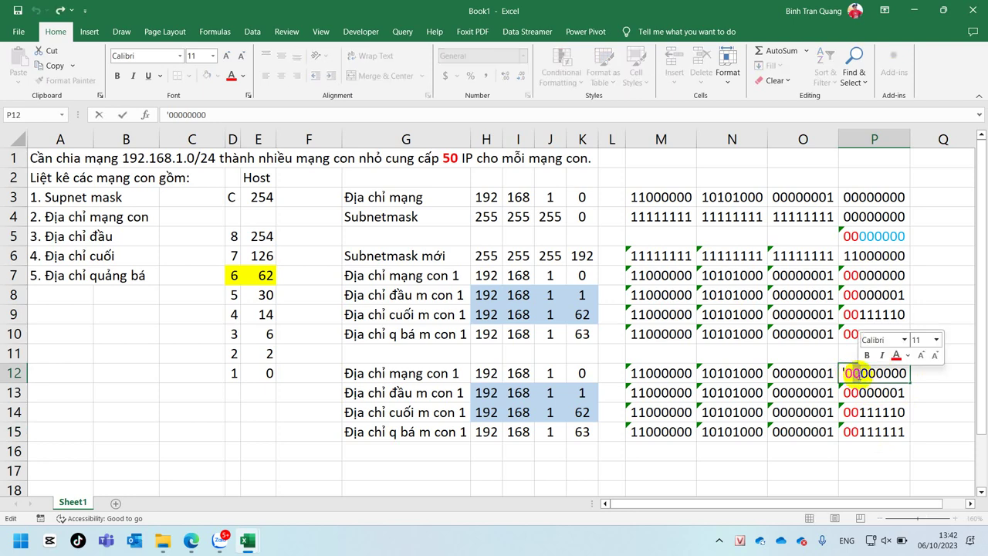
pyautogui.write('01')
pyautogui.click(854, 392)
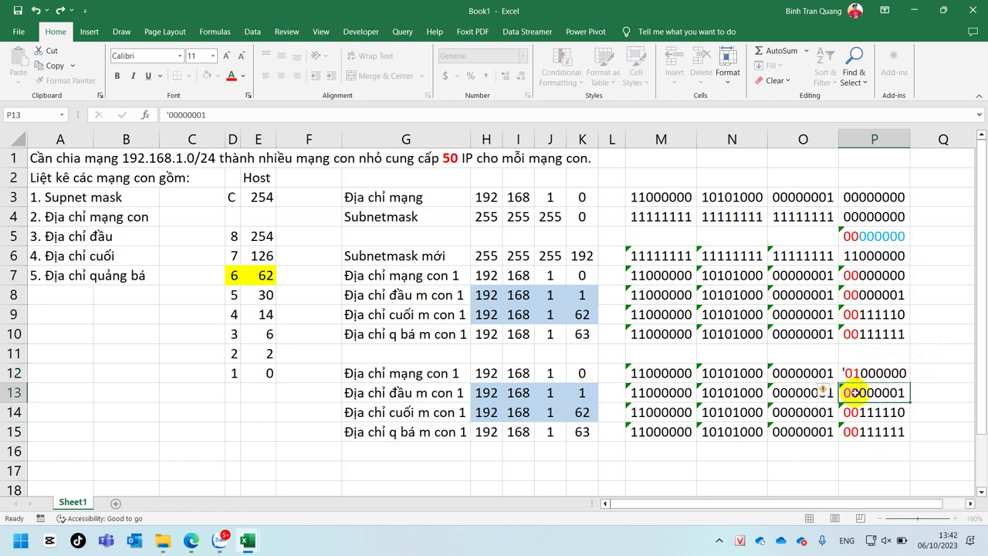
pyautogui.doubleClick(854, 392)
pyautogui.moveTo(854, 393); pyautogui.dragTo(859, 392)
pyautogui.write('01')
# Change the two red subnet digits to 01 in P14 and P15 for the second subnet's last and broadcast addresses
pyautogui.click(854, 412)
pyautogui.doubleClick(854, 412)
pyautogui.moveTo(848, 412); pyautogui.dragTo(859, 412)
pyautogui.write('01')
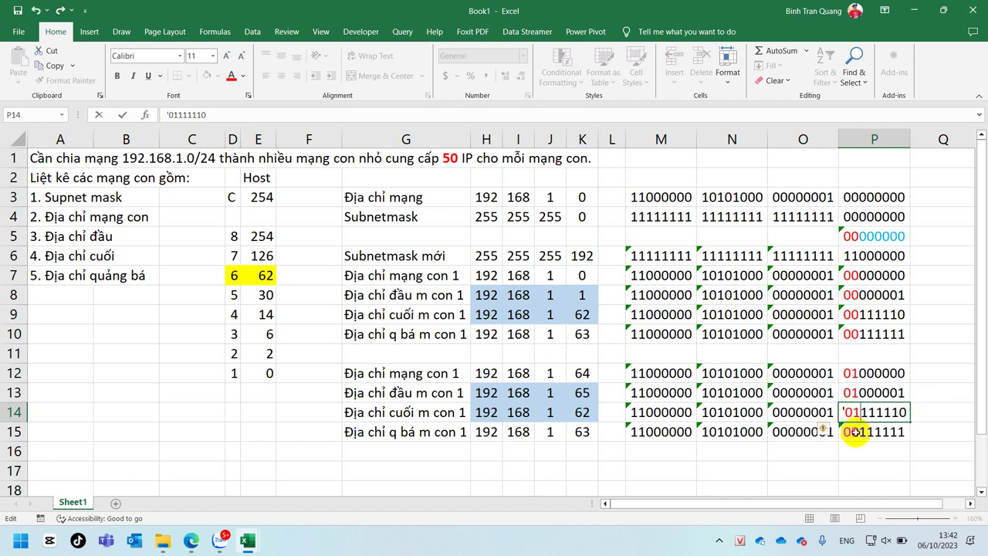
pyautogui.click(855, 433)
pyautogui.doubleClick(855, 432)
pyautogui.moveTo(848, 432); pyautogui.dragTo(859, 432)
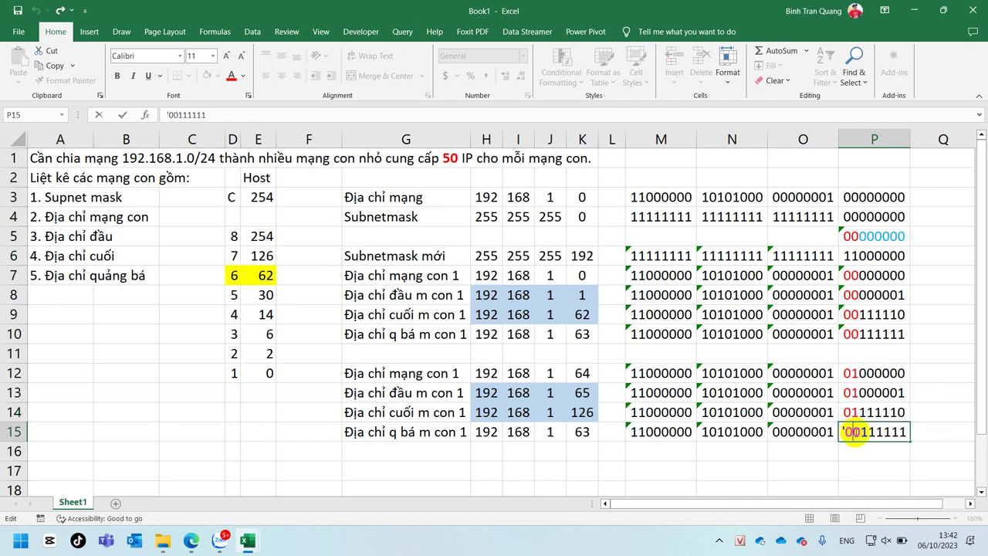
pyautogui.write('01')
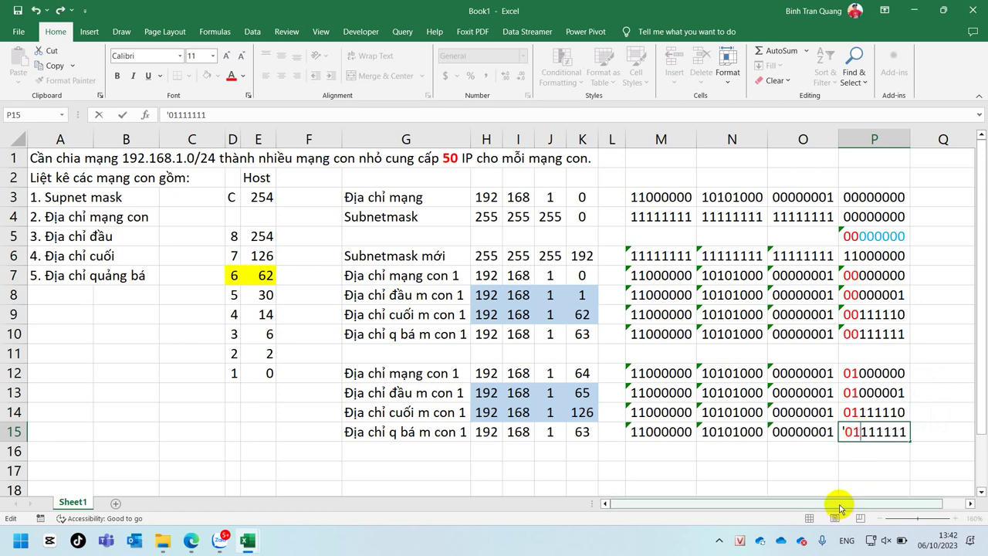
pyautogui.press('Return')
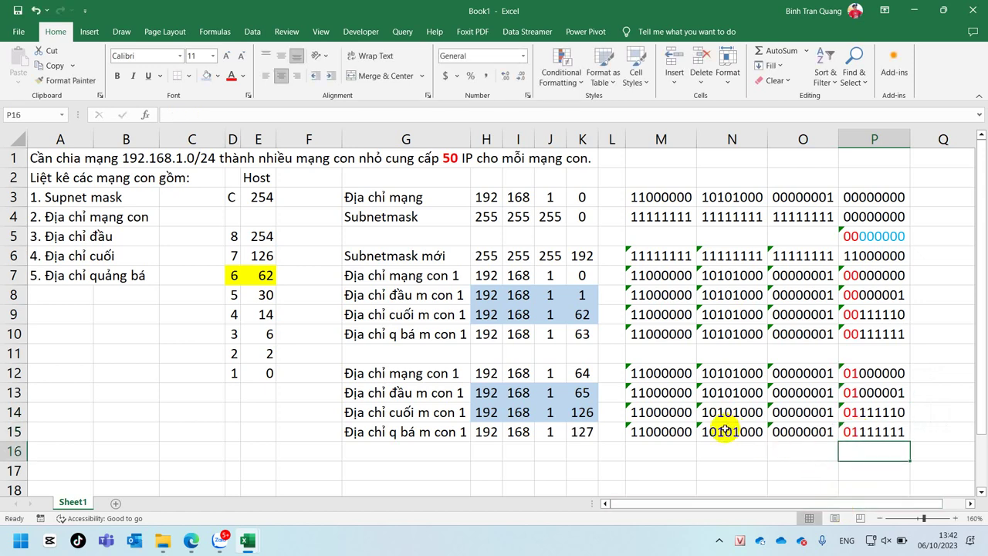
# Check the decimal octets of the second subnet's network address in H12:K12
pyautogui.click(474, 373)
pyautogui.click(515, 373)
pyautogui.click(548, 373)
pyautogui.click(579, 373)
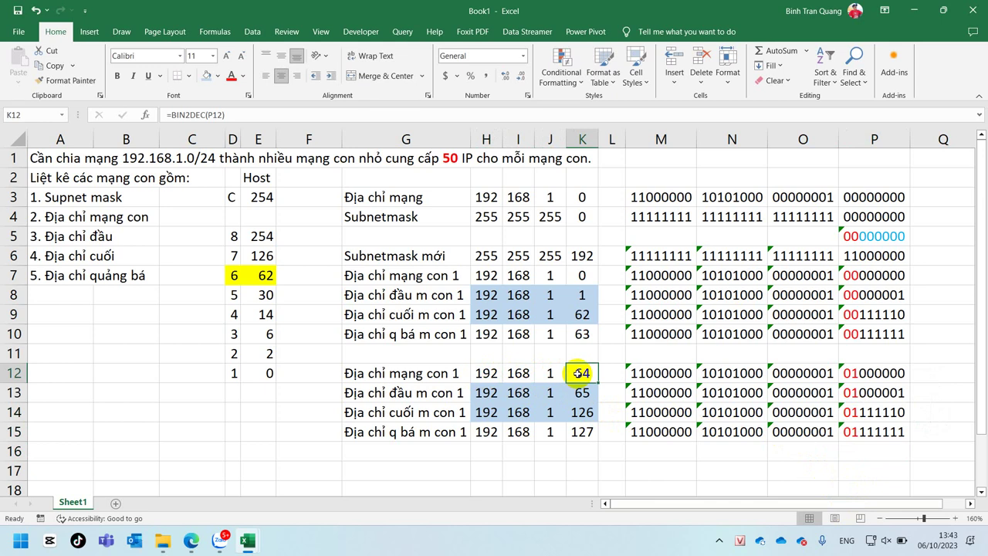
pyautogui.moveTo(482, 373); pyautogui.dragTo(579, 373)
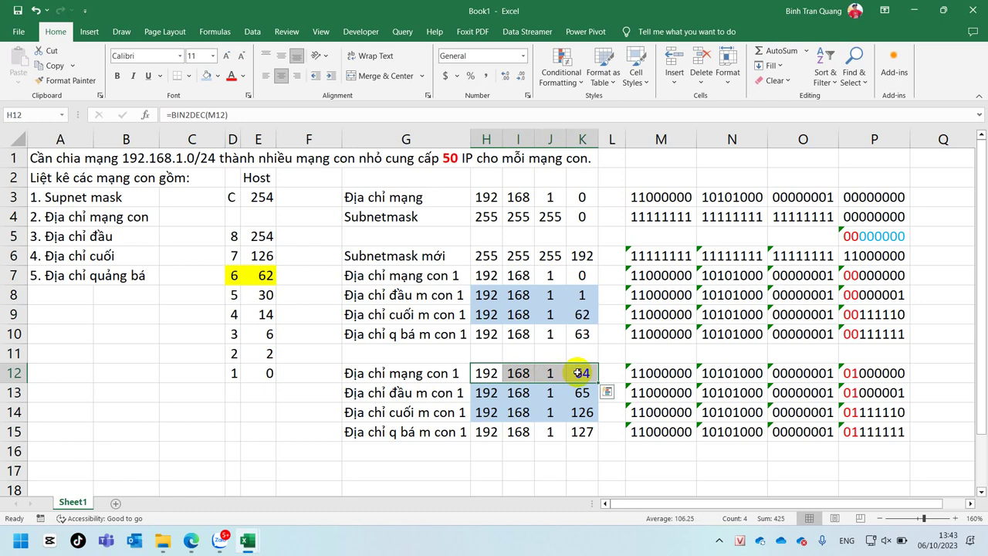
# Format the new subnet mask octets in H6:K6 as bold with an orange font colour
pyautogui.click(485, 255)
pyautogui.moveTo(486, 255); pyautogui.dragTo(582, 256)
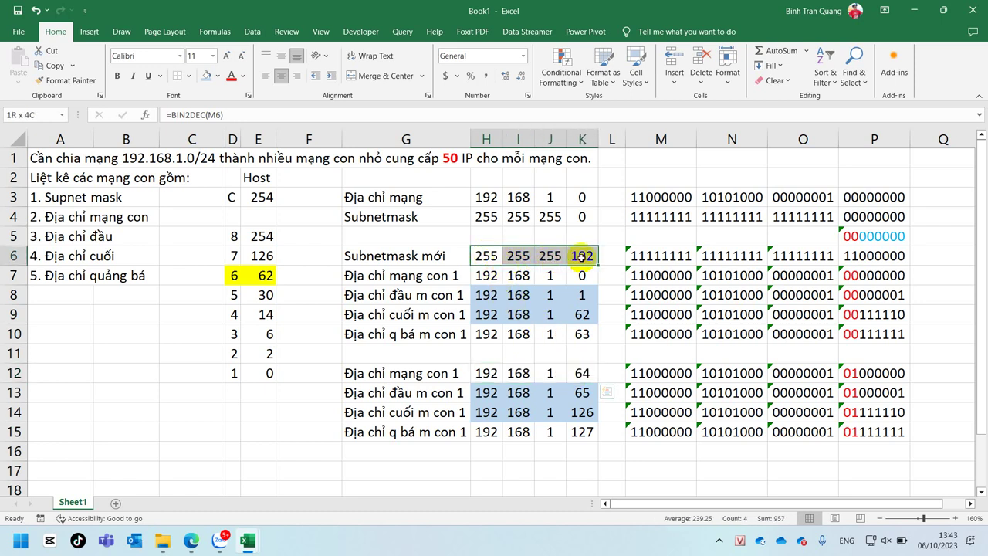
pyautogui.click(115, 75)
pyautogui.click(219, 76)
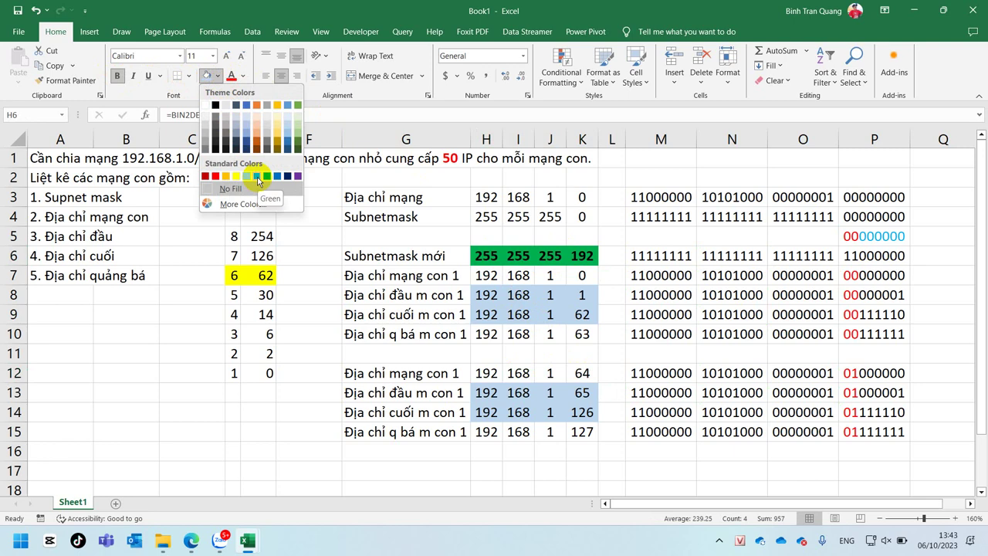
pyautogui.click(245, 76)
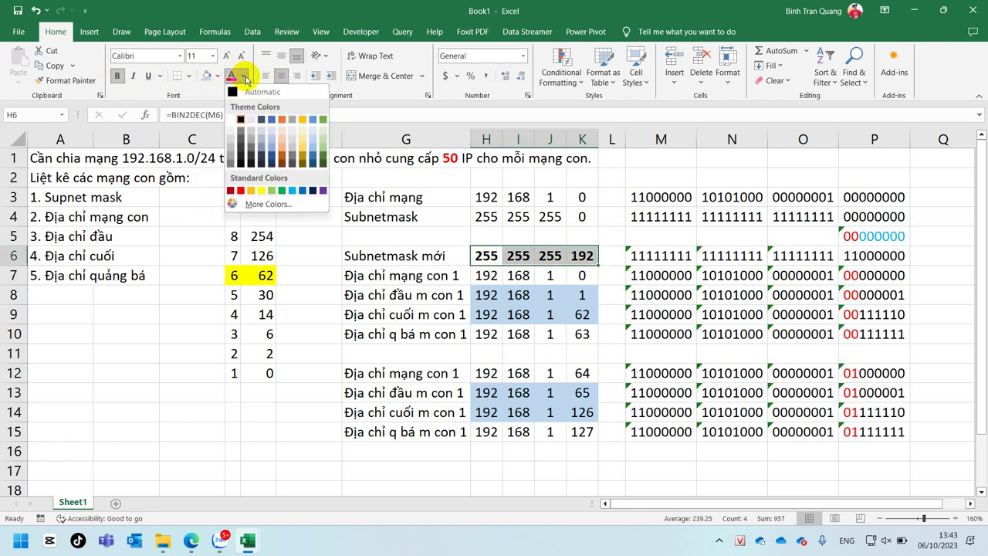
pyautogui.click(283, 120)
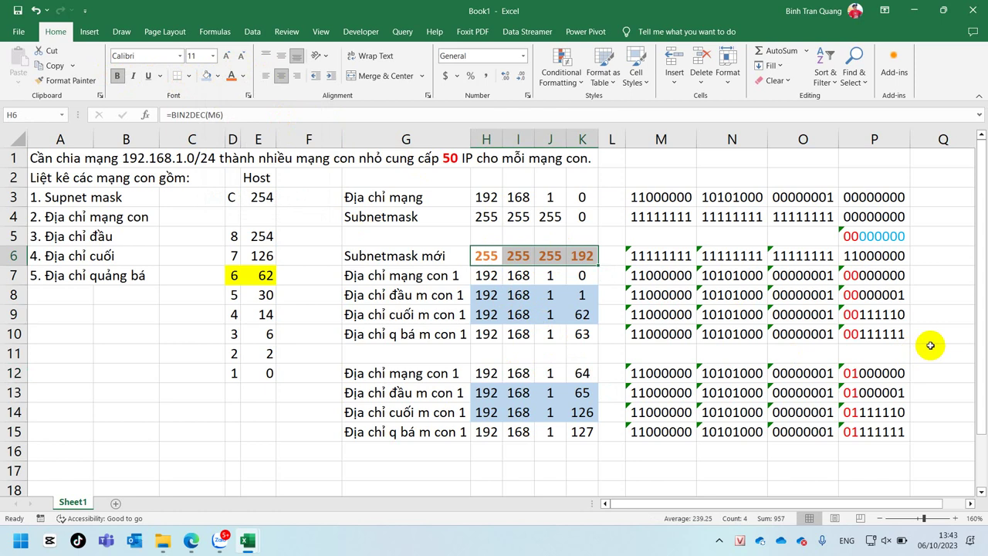
# Compare the final octets of the second subnet's network and broadcast addresses with that of the new subnet mask
pyautogui.click(584, 374)
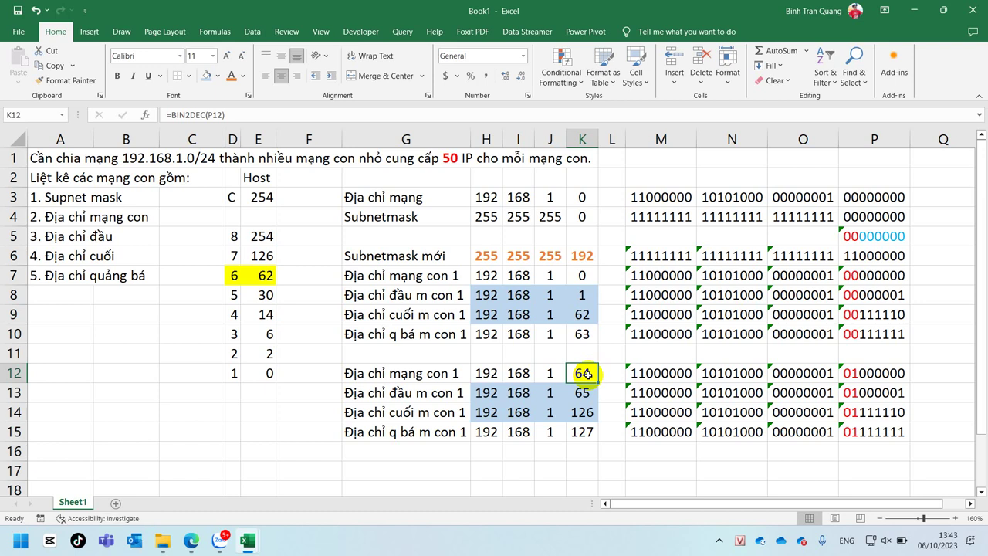
pyautogui.click(583, 433)
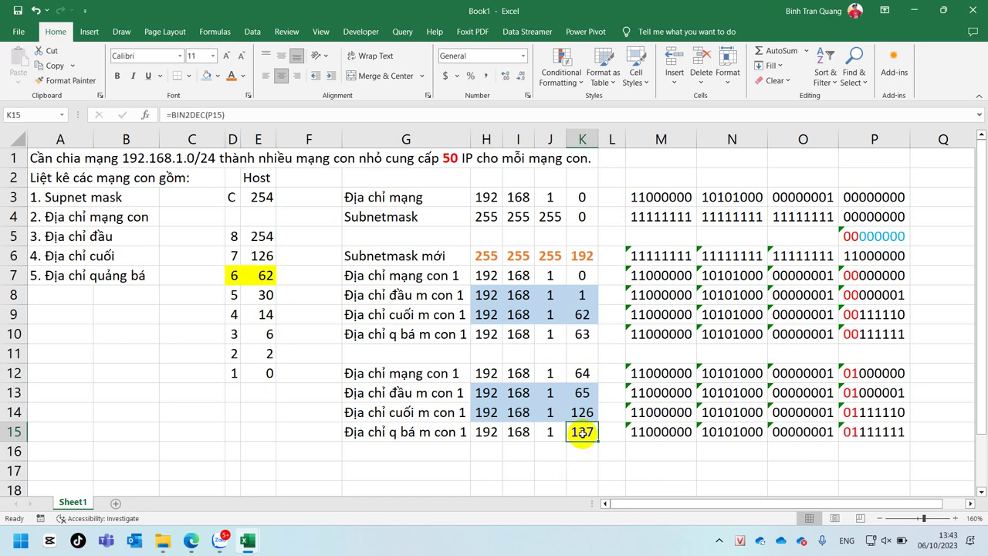
pyautogui.click(581, 256)
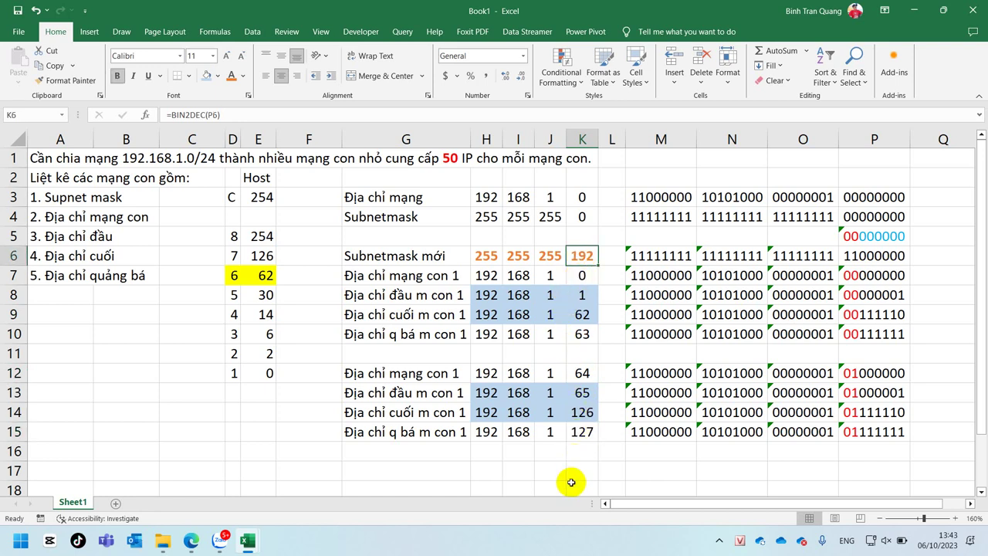
# Copy the second subnet's block G12:P15 to the rows starting at G17
pyautogui.scroll(-3, 731, 441)
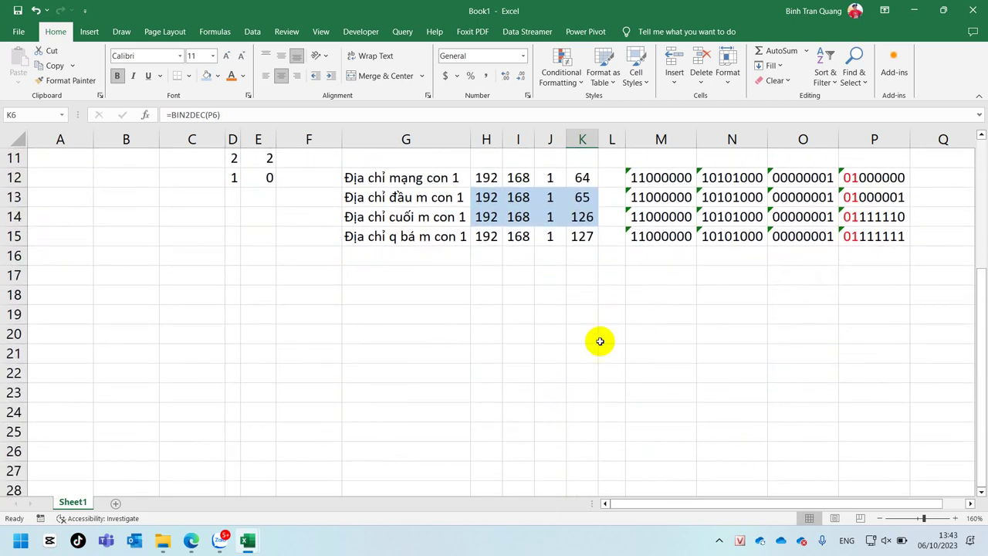
pyautogui.moveTo(402, 178); pyautogui.dragTo(904, 236)
pyautogui.hotkey('ctrl', 'c')
pyautogui.click(419, 276)
pyautogui.hotkey('ctrl', 'v')
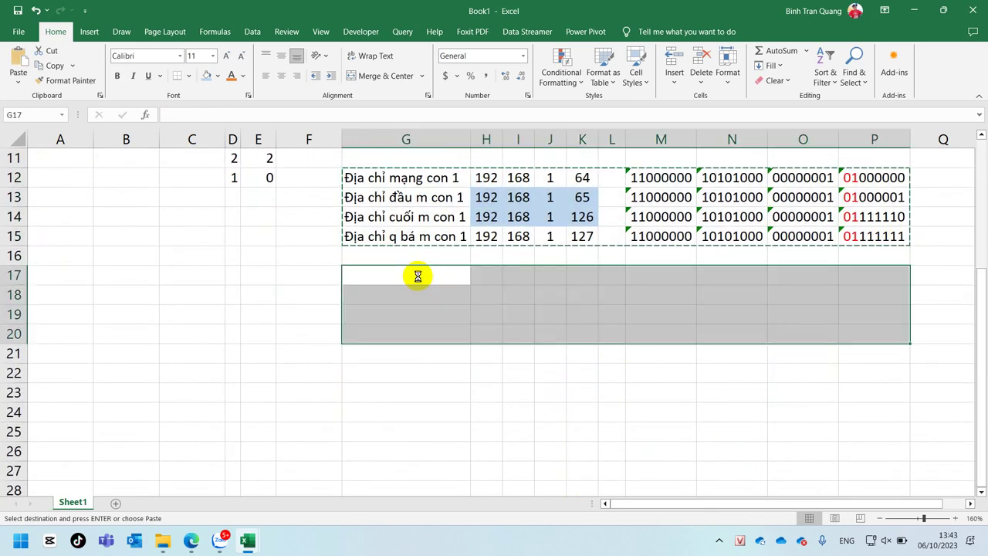
pyautogui.press('Escape')
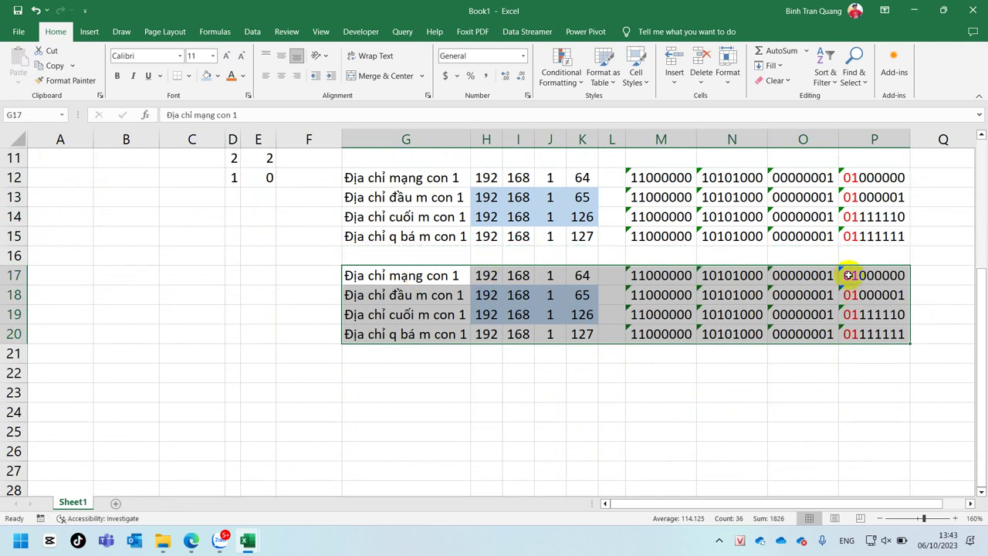
# Change the first two bits of the copied block's network and first addresses in P17:P18 to 10
pyautogui.doubleClick(848, 276)
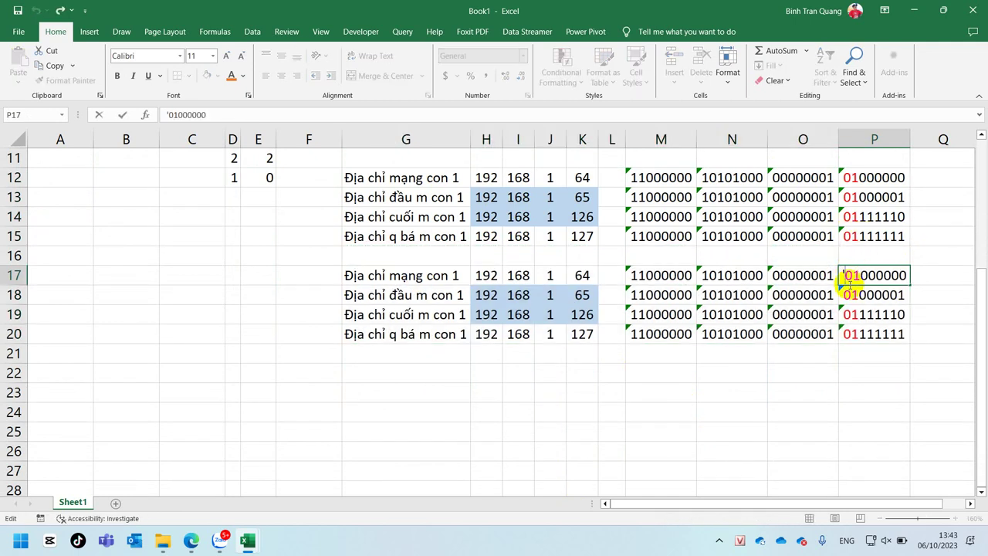
pyautogui.moveTo(856, 277); pyautogui.dragTo(861, 277)
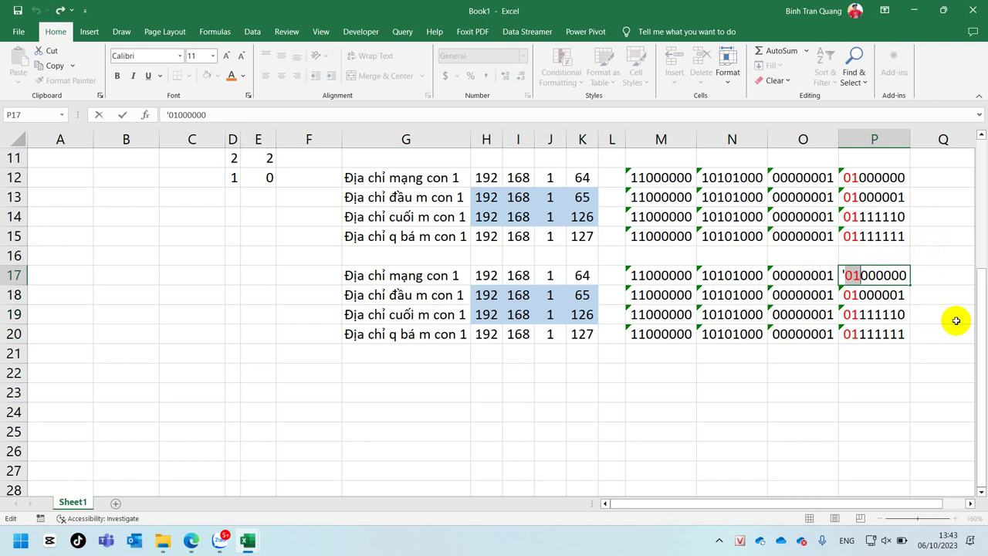
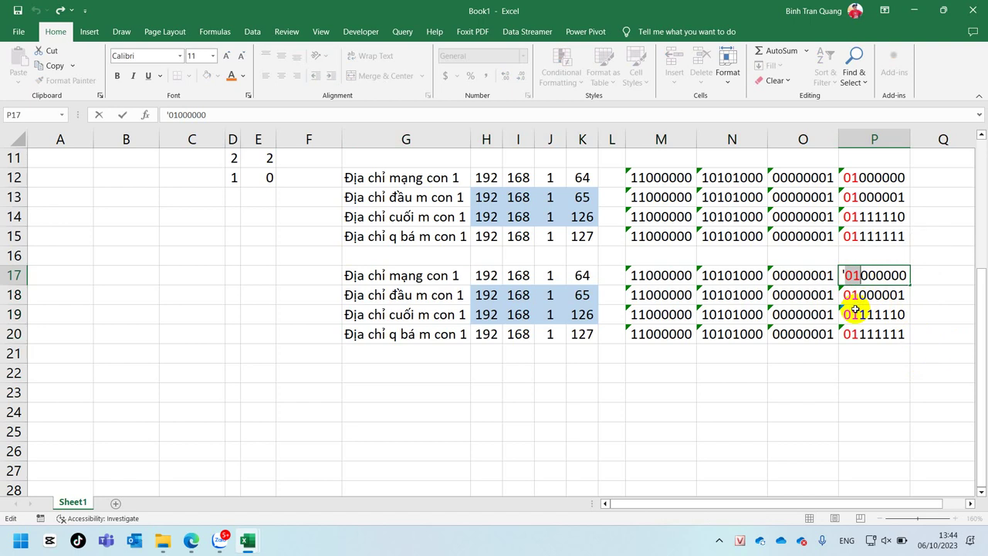
pyautogui.write('10')
pyautogui.click(844, 293)
pyautogui.doubleClick(845, 295)
pyautogui.moveTo(845, 295); pyautogui.dragTo(860, 294)
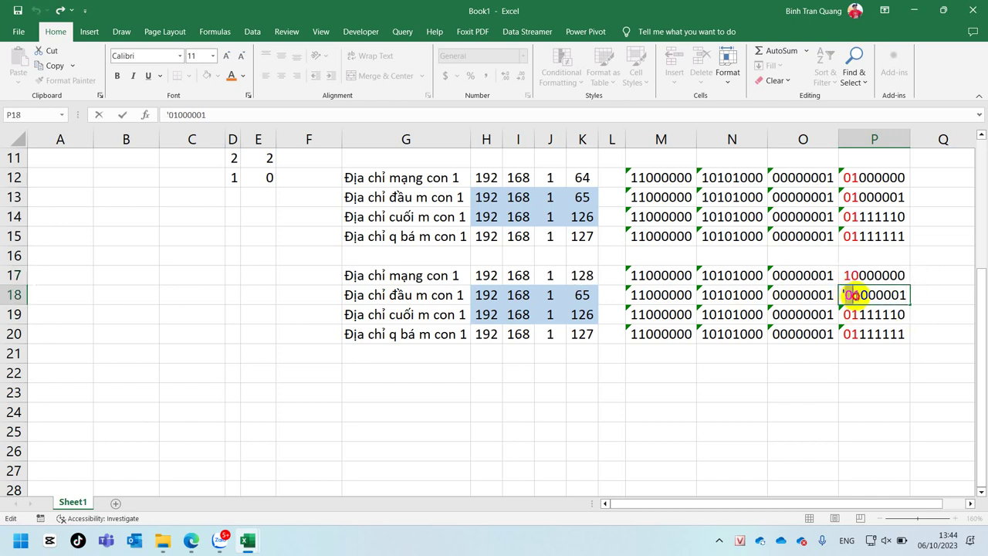
pyautogui.write('10')
# Change the first two bits of the last and broadcast addresses in P19:P20 to 10
pyautogui.click(850, 321)
pyautogui.doubleClick(846, 314)
pyautogui.moveTo(846, 314); pyautogui.dragTo(859, 315)
pyautogui.write('10')
pyautogui.click(849, 334)
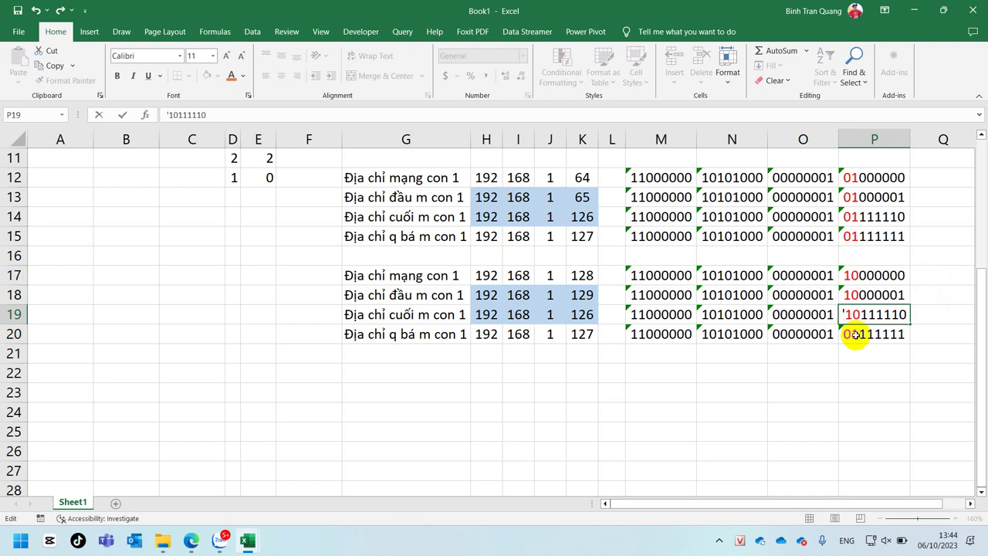
pyautogui.doubleClick(845, 334)
pyautogui.moveTo(845, 334); pyautogui.dragTo(860, 334)
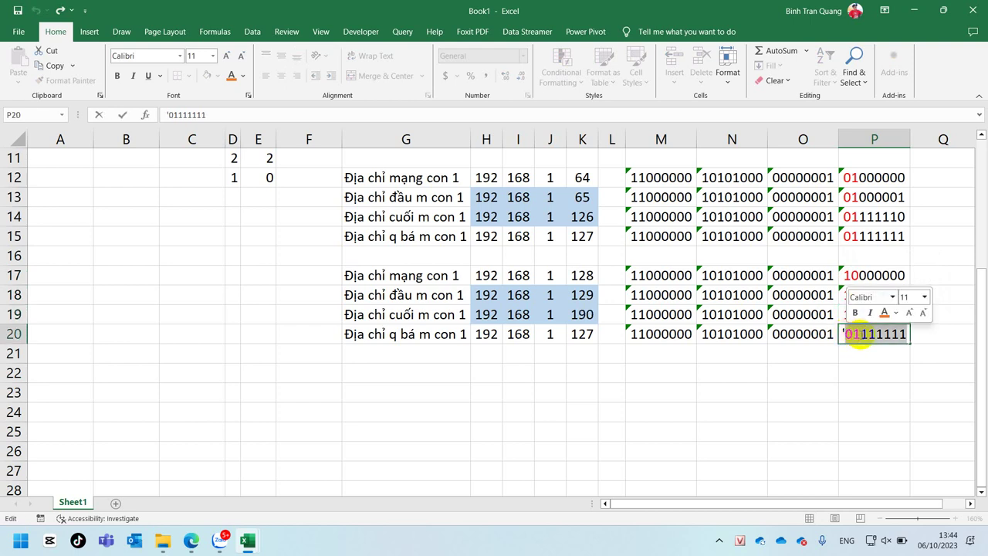
pyautogui.write('10')
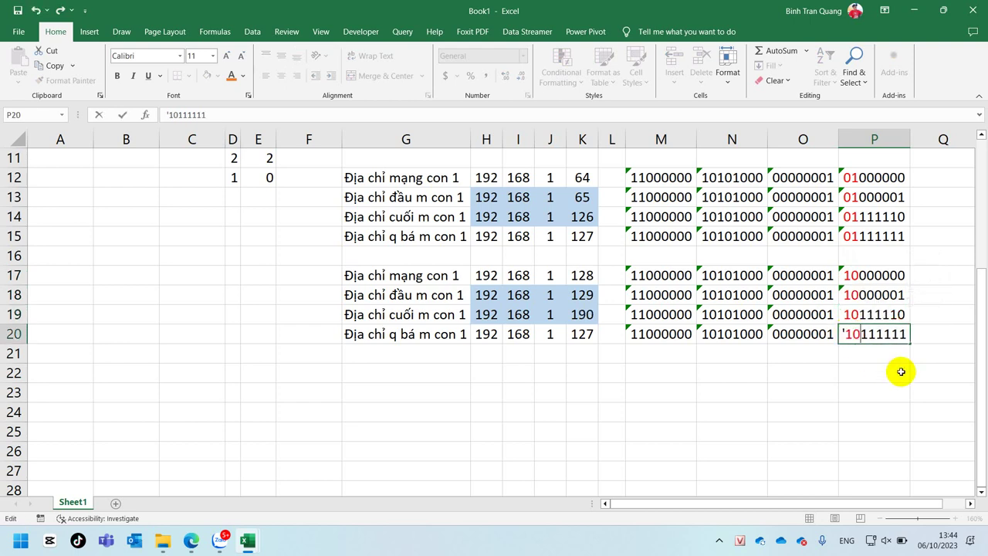
pyautogui.press('Return')
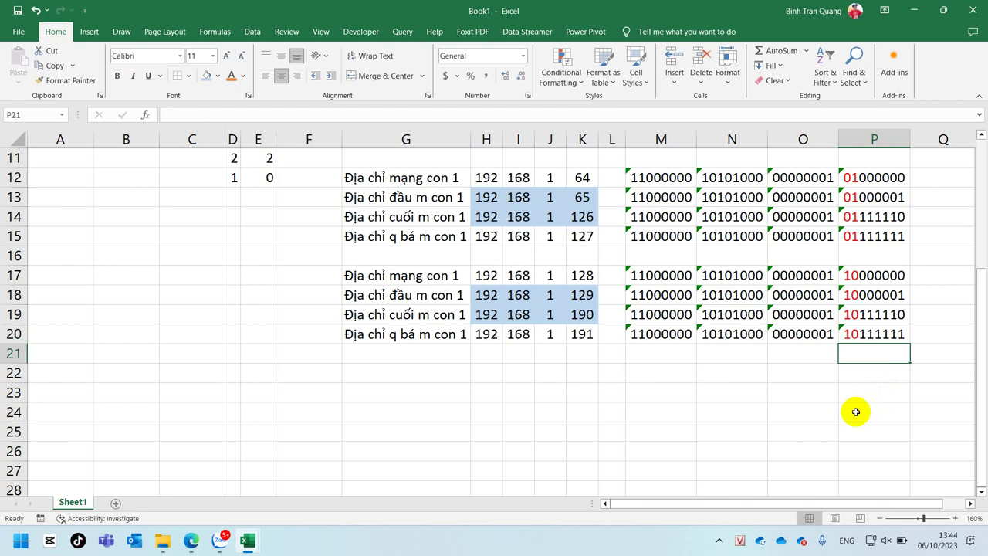
# Renumber the second subnet's network and first address labels in G12:G13 to end in 2
pyautogui.scroll(2, 503, 222)
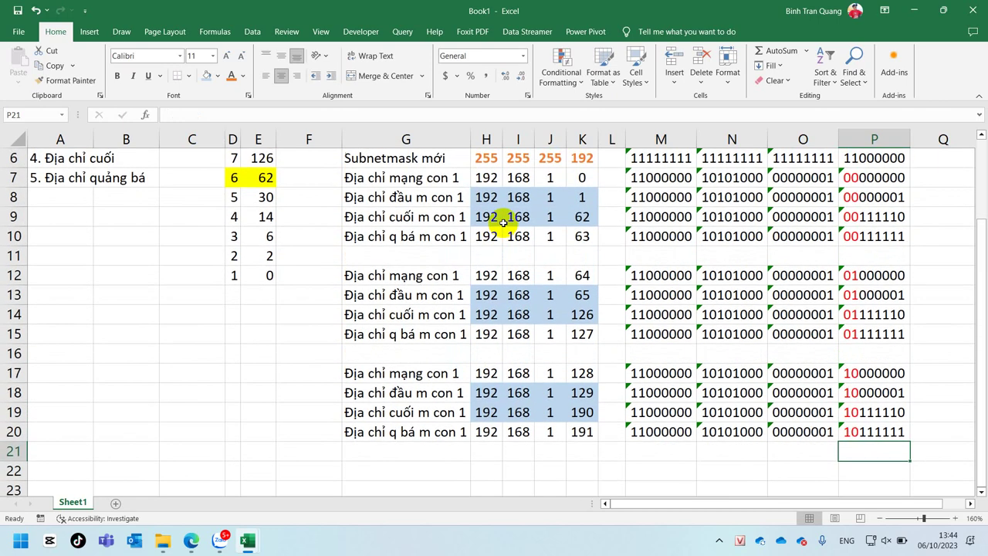
pyautogui.doubleClick(466, 276)
pyautogui.write('2')
pyautogui.press('Return')
pyautogui.doubleClick(468, 294)
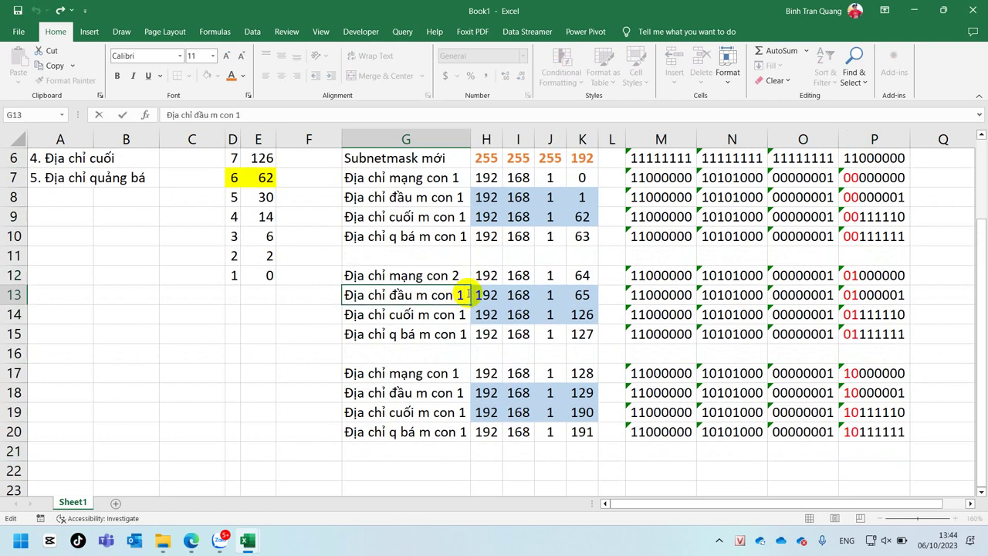
pyautogui.write('2')
pyautogui.press('Return')
# Renumber the second subnet's last and broadcast address labels in G14:G15 to end in 2
pyautogui.doubleClick(466, 313)
pyautogui.write('2')
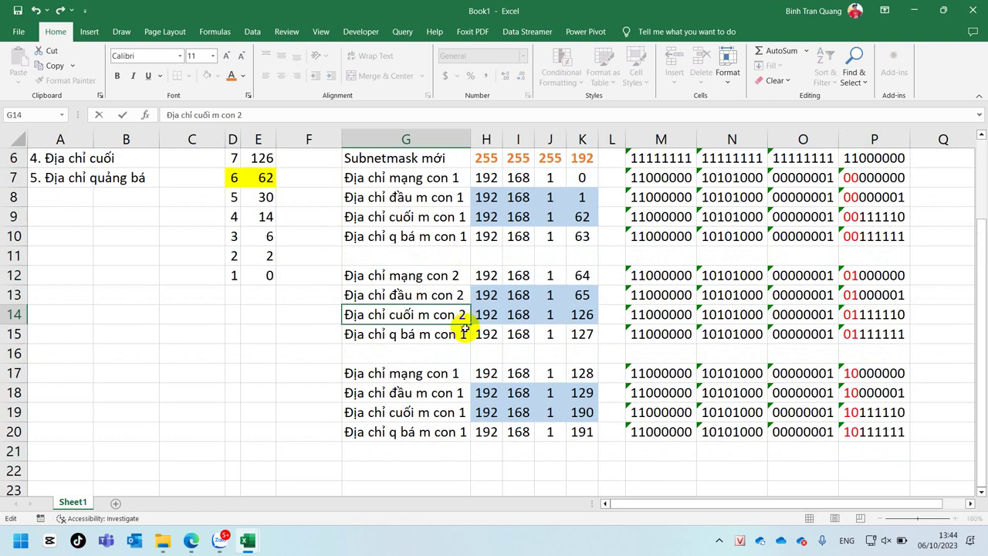
pyautogui.press('Return')
pyautogui.doubleClick(467, 335)
pyautogui.press('BackSpace')
pyautogui.write('2')
# Renumber the third subnet's network and first address labels in G17:G18 to end in 3
pyautogui.click(461, 373)
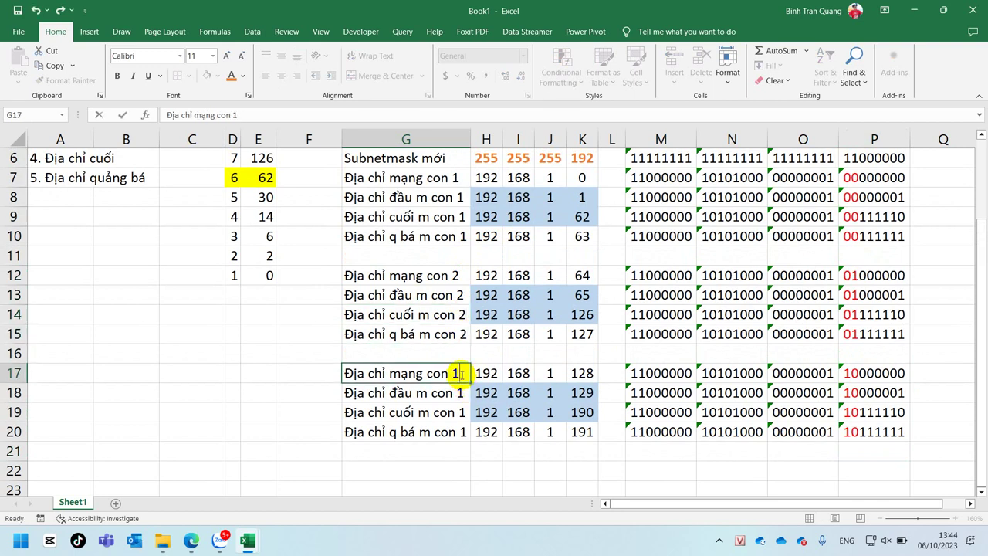
pyautogui.doubleClick(460, 373)
pyautogui.press('BackSpace')
pyautogui.write('3')
pyautogui.press('Return')
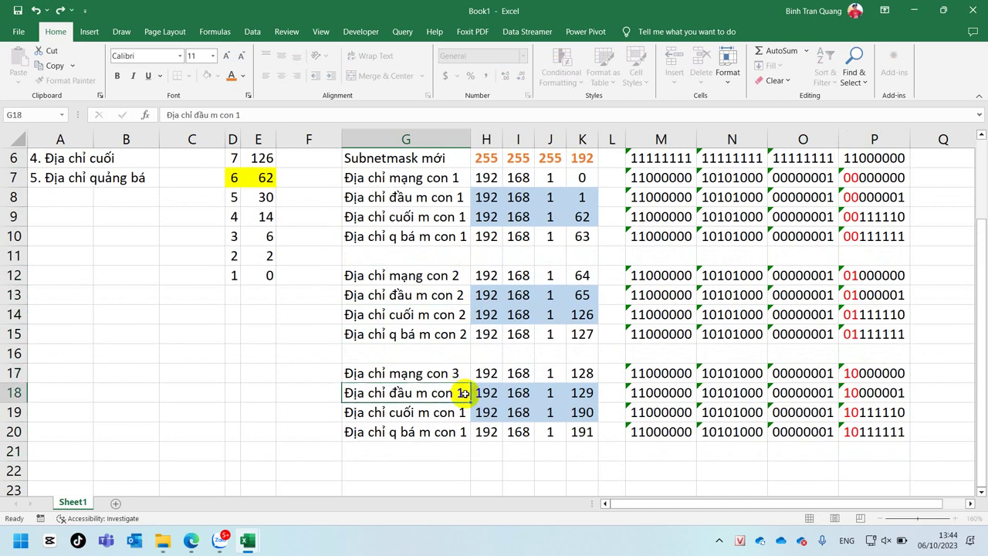
pyautogui.doubleClick(462, 393)
pyautogui.press('BackSpace')
pyautogui.write('3')
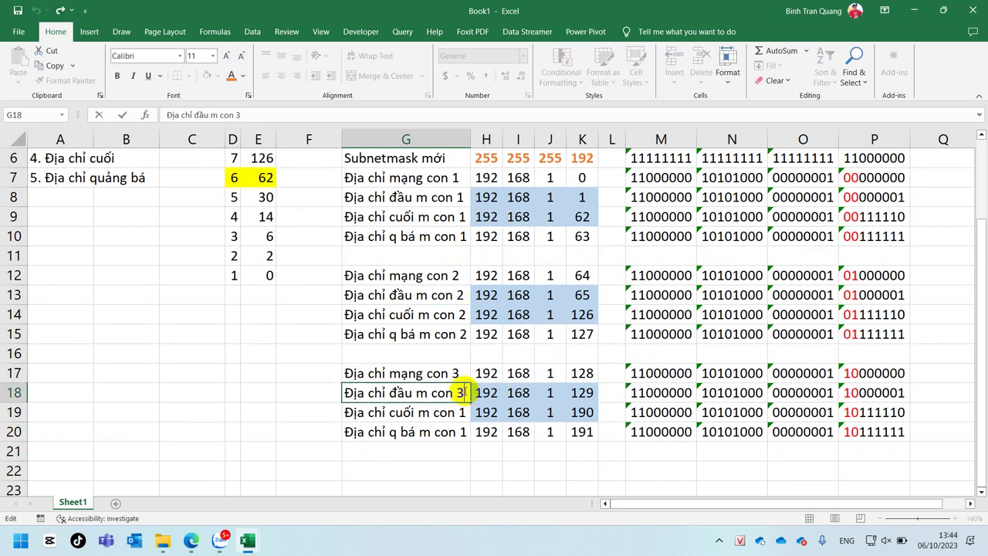
# Renumber the third subnet's last and broadcast address labels in G19:G20 to end in 3
pyautogui.click(463, 412)
pyautogui.doubleClick(463, 412)
pyautogui.press('BackSpace')
pyautogui.write('3')
pyautogui.click(462, 431)
pyautogui.doubleClick(461, 430)
pyautogui.press('BackSpace')
pyautogui.write('3')
pyautogui.click(495, 436)
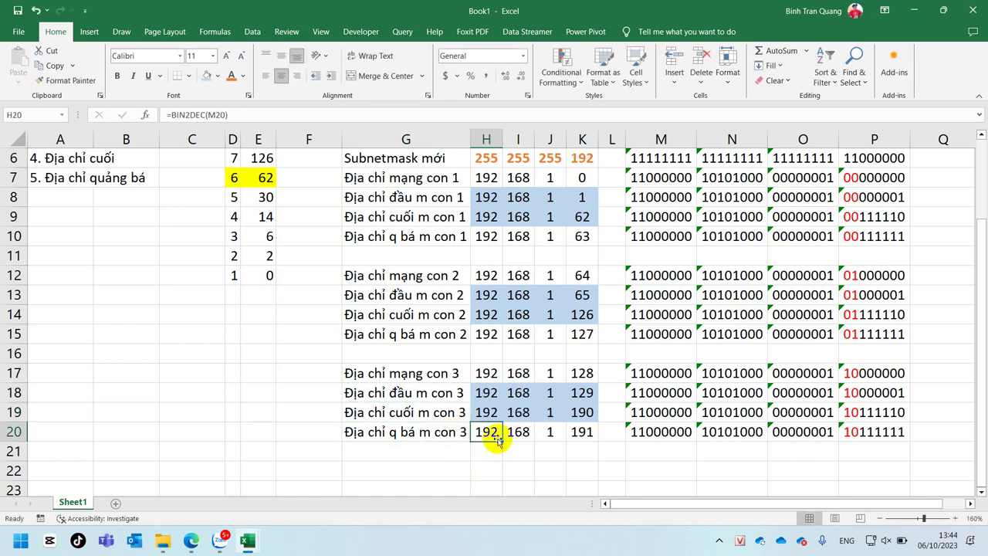
pyautogui.click(502, 456)
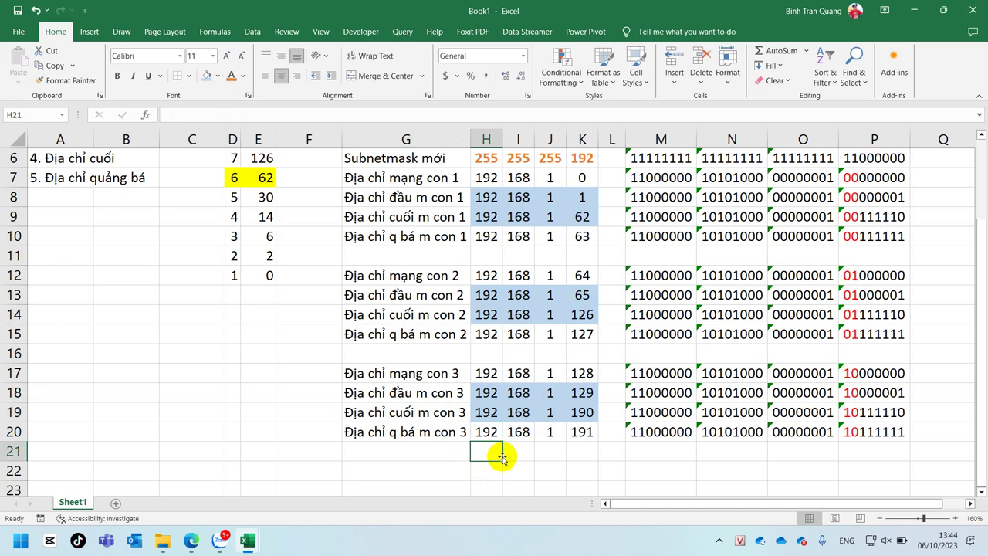
# Copy the third subnet's block G17:P20 to the rows starting at G22
pyautogui.moveTo(423, 377); pyautogui.dragTo(872, 433)
pyautogui.hotkey('ctrl', 'c')
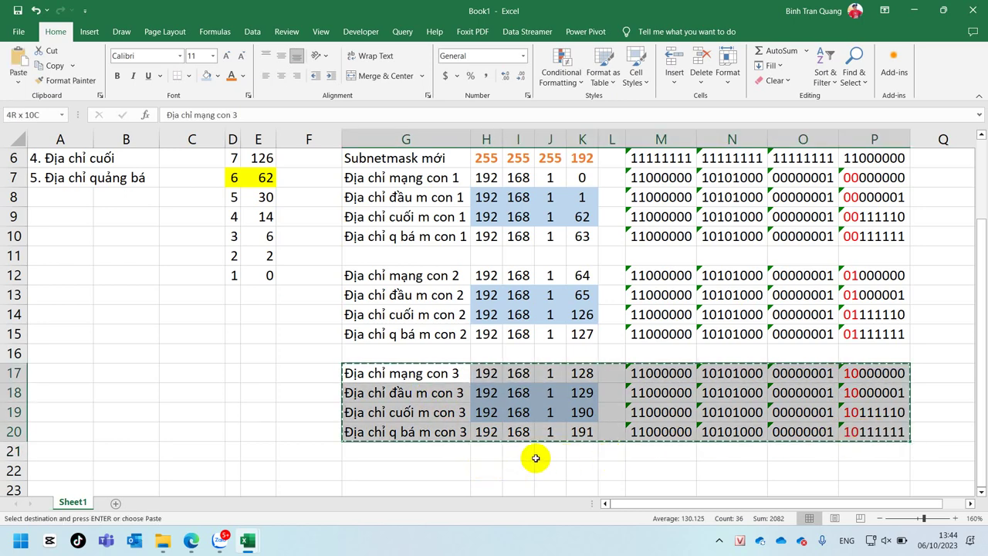
pyautogui.click(430, 468)
pyautogui.hotkey('ctrl', 'v')
# Renumber the fourth subnet's network and first address labels in G22:G23 to end in 4
pyautogui.scroll(-3, 571, 394)
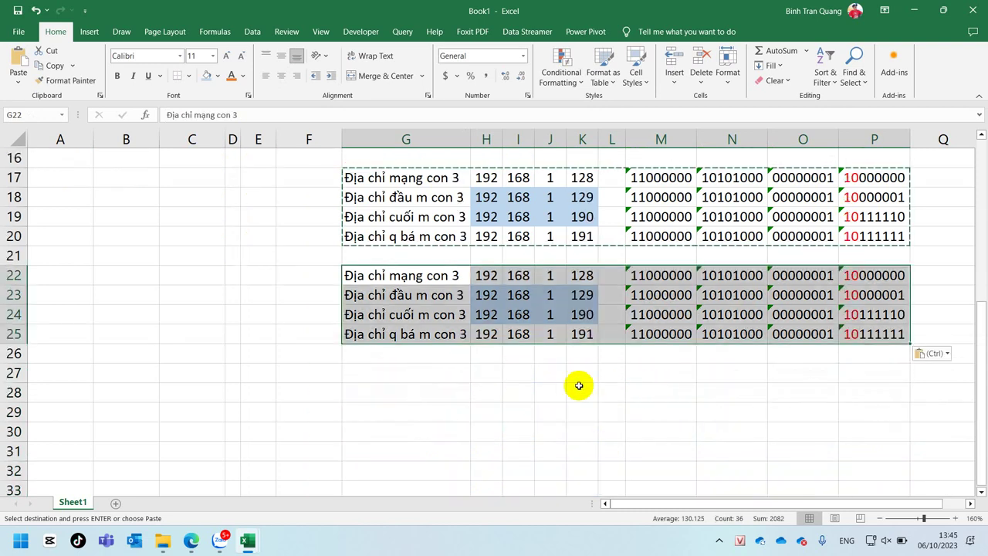
pyautogui.doubleClick(459, 275)
pyautogui.press('BackSpace')
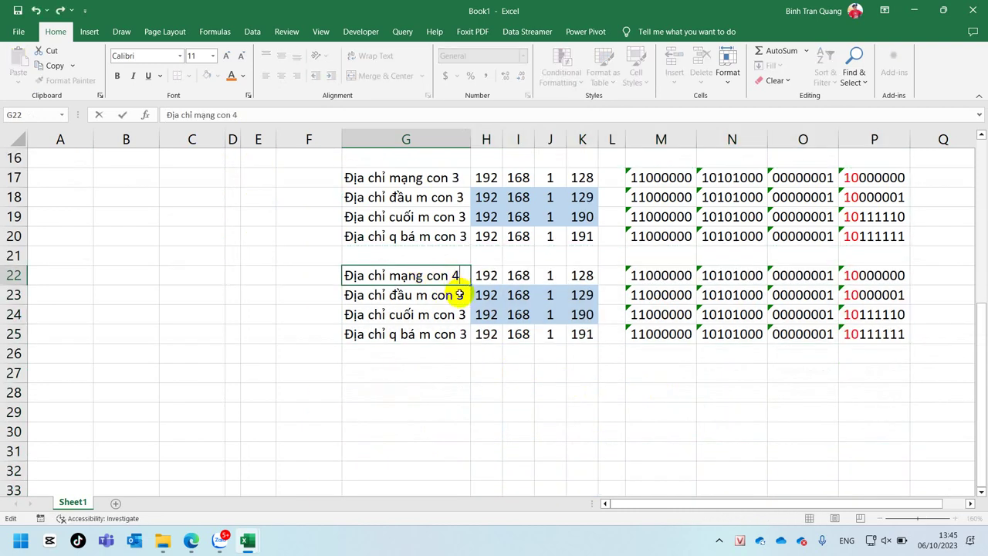
pyautogui.click(459, 294)
pyautogui.doubleClick(459, 295)
pyautogui.write('4')
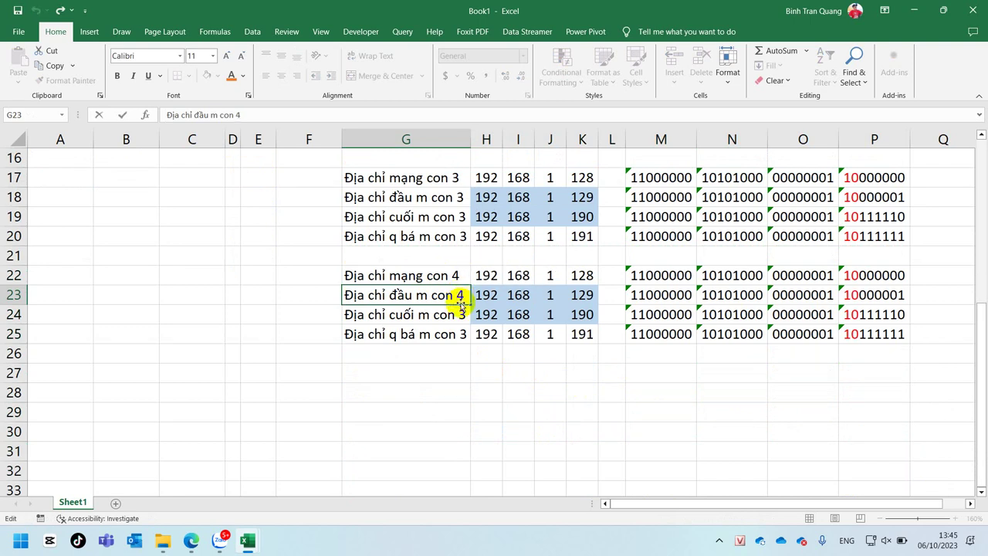
# Renumber the fourth subnet's last and broadcast address labels in G24:G25 to end in 4
pyautogui.click(462, 314)
pyautogui.doubleClick(462, 315)
pyautogui.write('4')
pyautogui.click(462, 334)
pyautogui.doubleClick(462, 334)
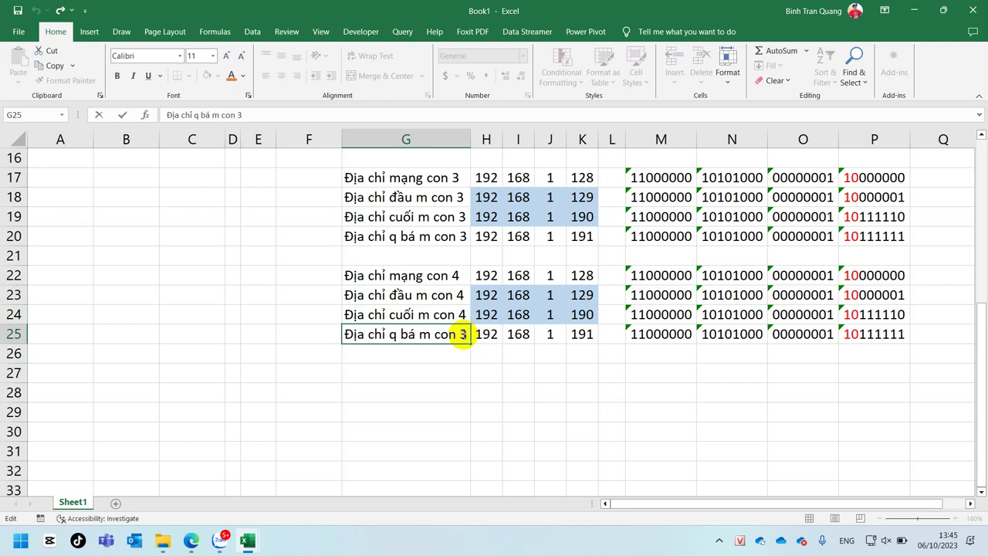
pyautogui.write('4')
pyautogui.click(483, 354)
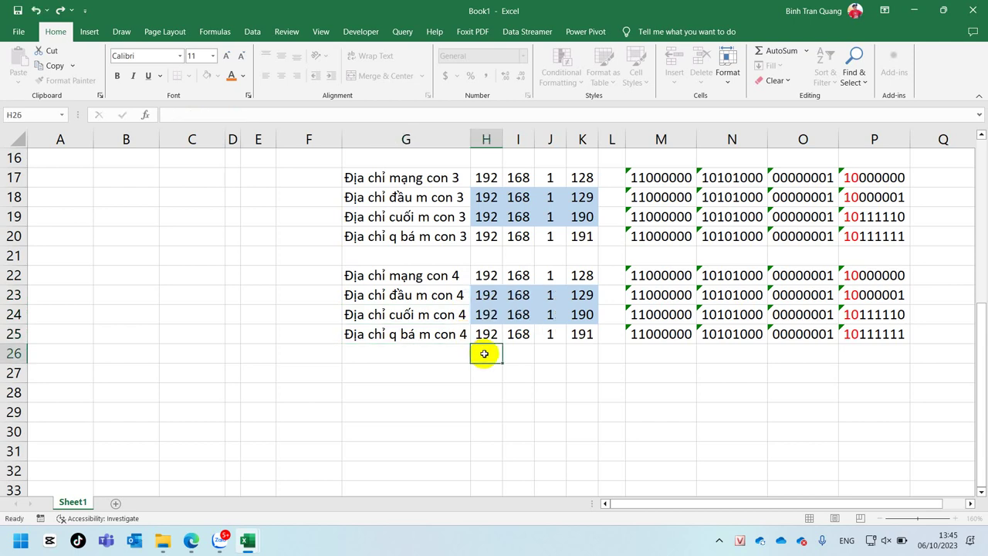
# Change the first two bits of the fourth subnet's network and first addresses in P22:P23 to 11
pyautogui.click(850, 276)
pyautogui.doubleClick(850, 276)
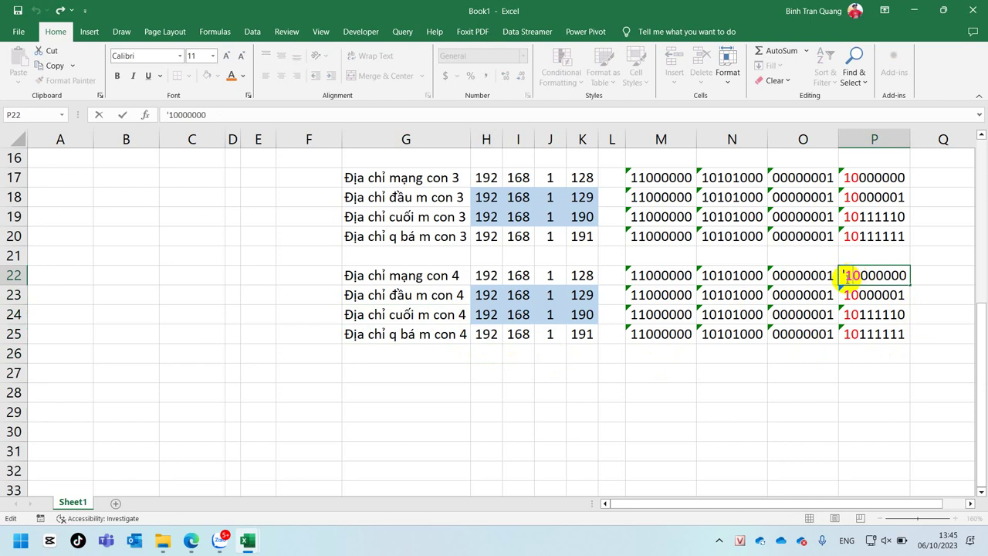
pyautogui.moveTo(845, 277); pyautogui.dragTo(858, 279)
pyautogui.write('11')
pyautogui.doubleClick(849, 295)
pyautogui.moveTo(845, 295); pyautogui.dragTo(858, 295)
pyautogui.write('11')
# Change the first two bits of the fourth subnet's last and broadcast addresses in P24:P25 to 11
pyautogui.click(851, 315)
pyautogui.doubleClick(855, 315)
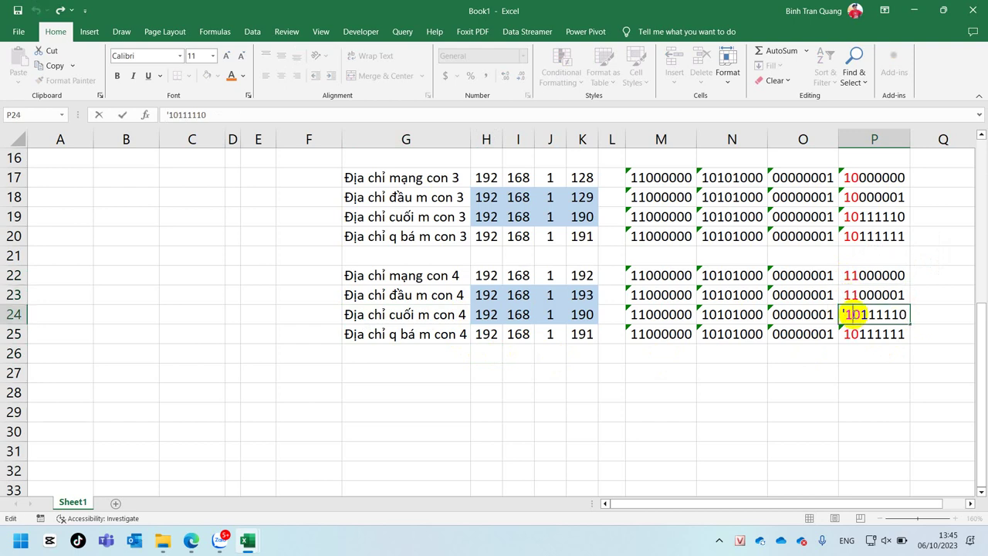
pyautogui.moveTo(846, 314); pyautogui.dragTo(857, 314)
pyautogui.write('11')
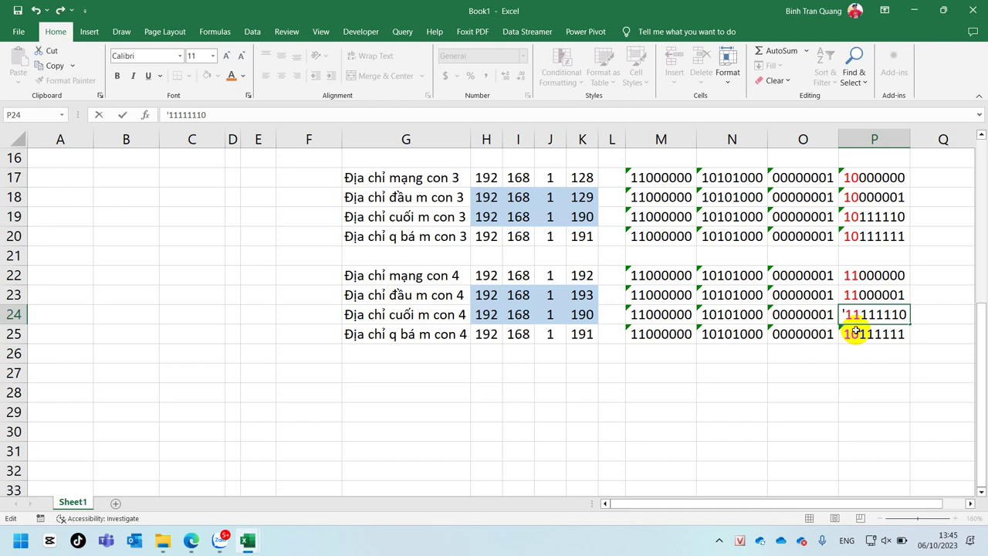
pyautogui.click(851, 334)
pyautogui.doubleClick(853, 334)
pyautogui.moveTo(846, 334); pyautogui.dragTo(858, 333)
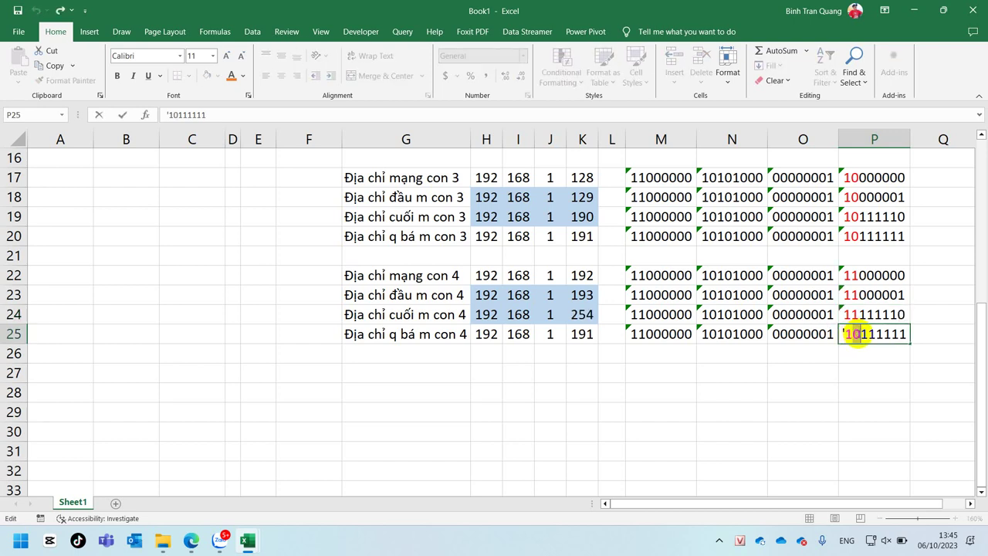
pyautogui.write('11')
pyautogui.click(862, 357)
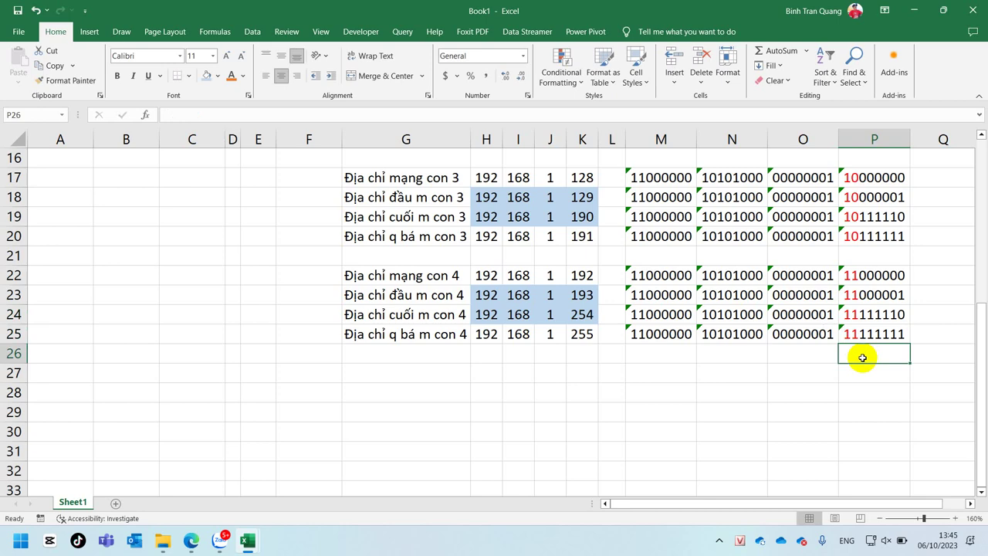
# Collapse the ribbon and zoom the sheet out to 130% so the task and all four subnets fit on screen
pyautogui.scroll(2, 862, 357)
pyautogui.click(979, 96)
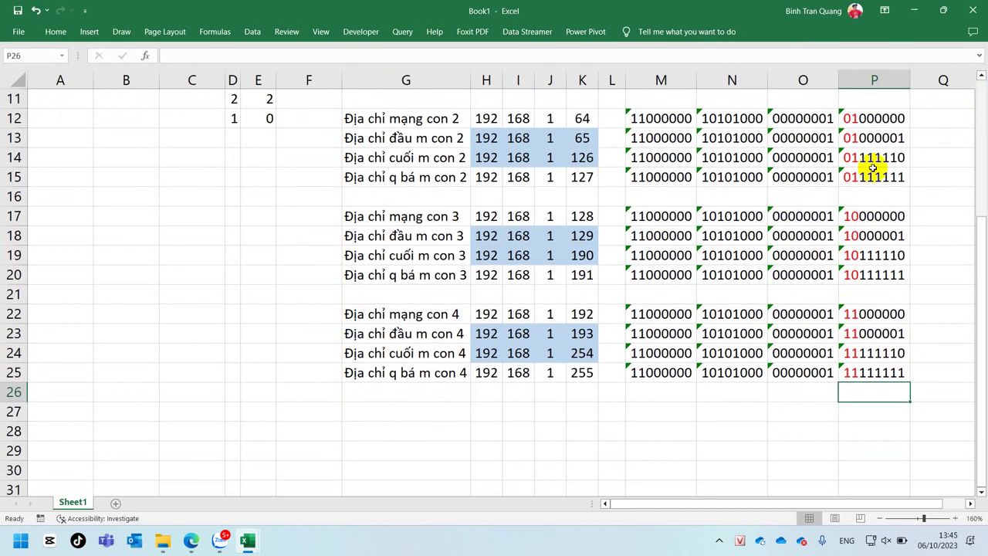
pyautogui.scroll(4, 873, 168)
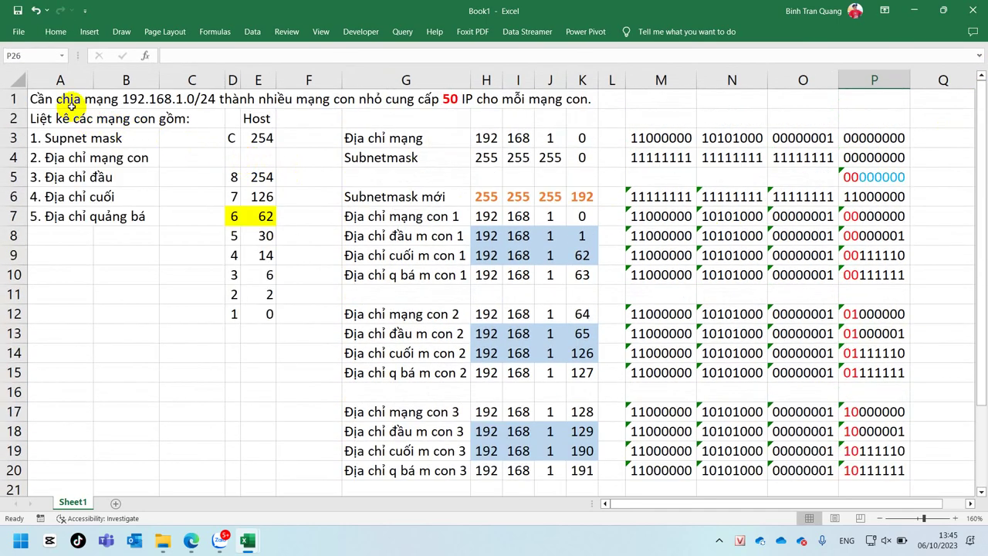
pyautogui.click(62, 101)
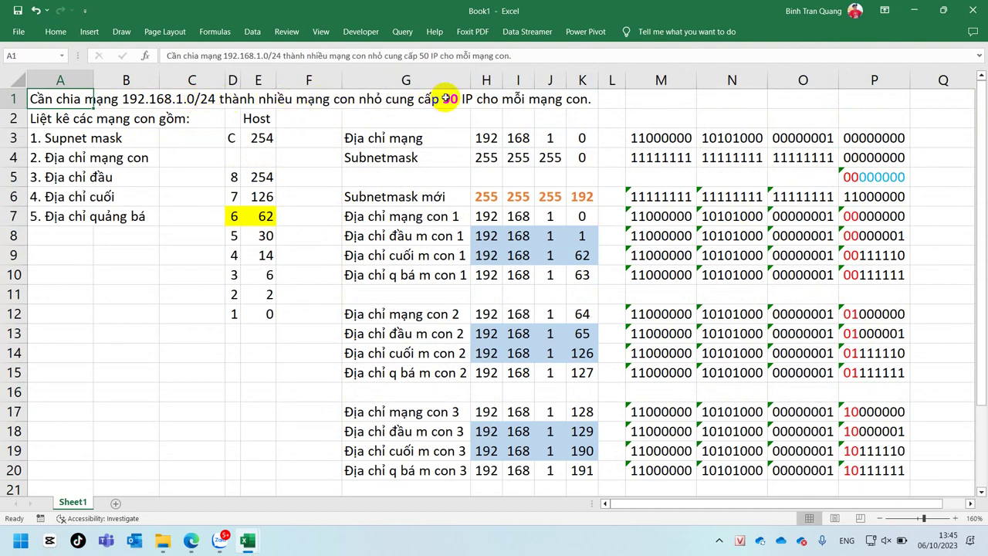
pyautogui.click(437, 218)
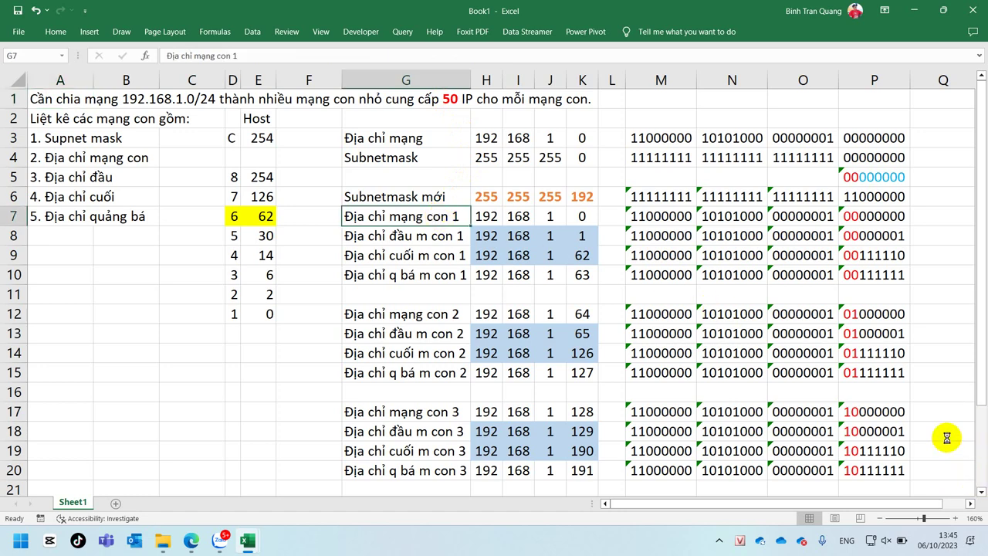
pyautogui.keyDown('ctrl'); pyautogui.scroll(-1, 947, 438); pyautogui.keyUp('ctrl')
pyautogui.keyDown('ctrl'); pyautogui.scroll(-1, 912, 438); pyautogui.keyUp('ctrl')
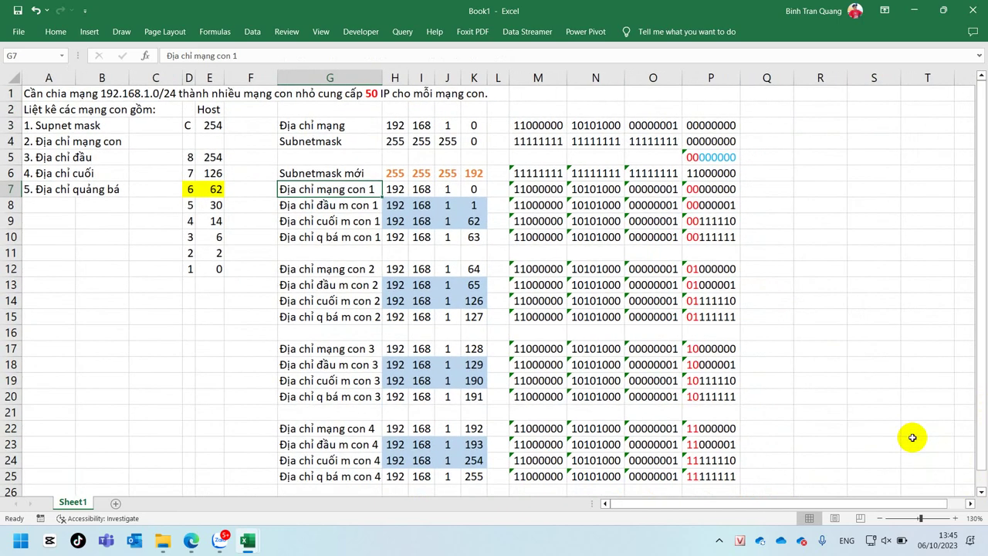
# Review the first subnet's first and last address rows in the finished table
pyautogui.click(855, 385)
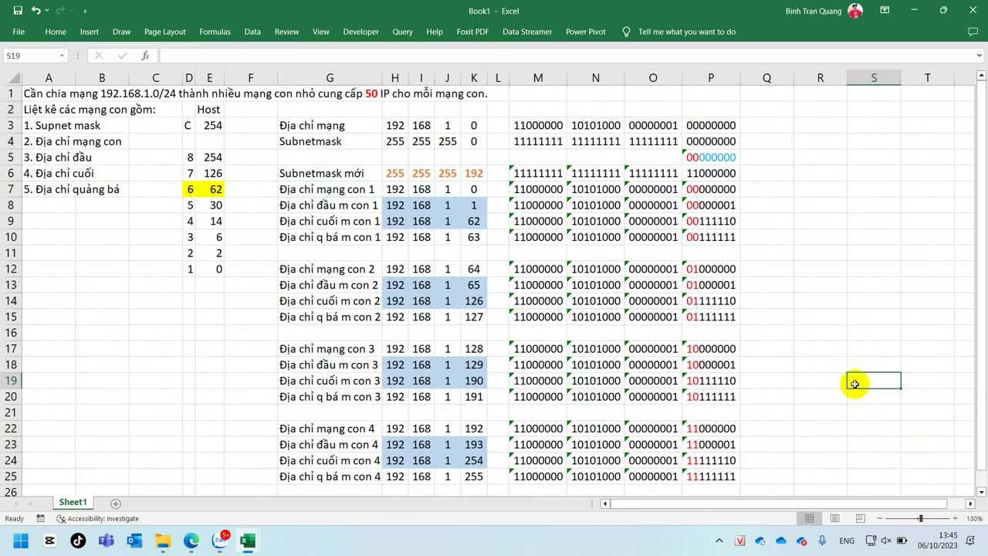
pyautogui.click(337, 205)
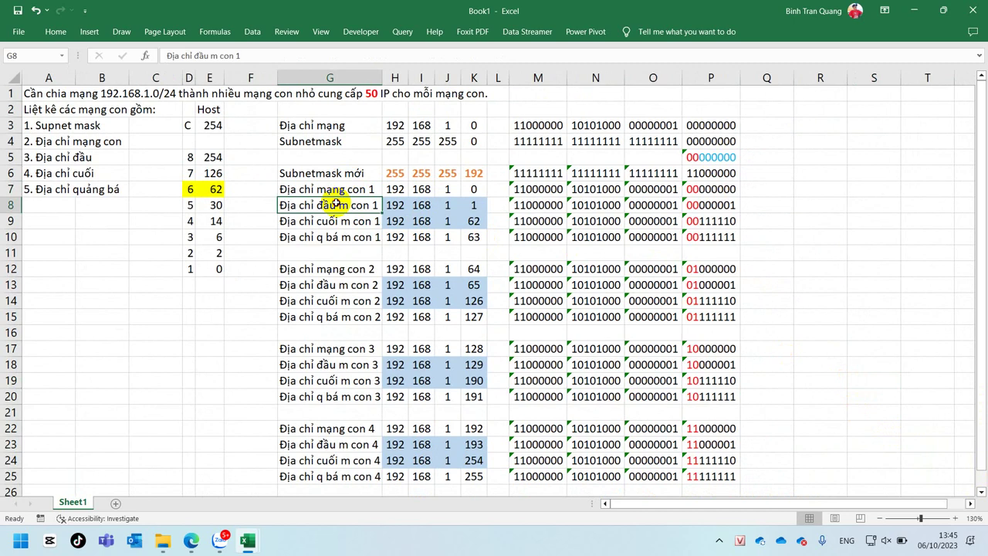
pyautogui.click(334, 221)
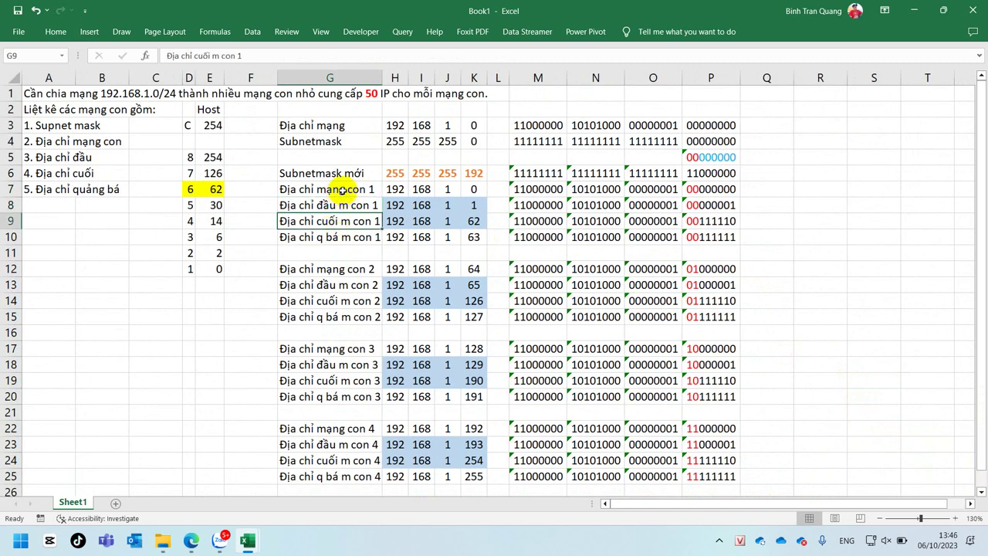
# Review the first subnet's complete block of decimal and binary addresses in G7:P10
pyautogui.click(340, 189)
pyautogui.moveTo(342, 190); pyautogui.dragTo(715, 238)
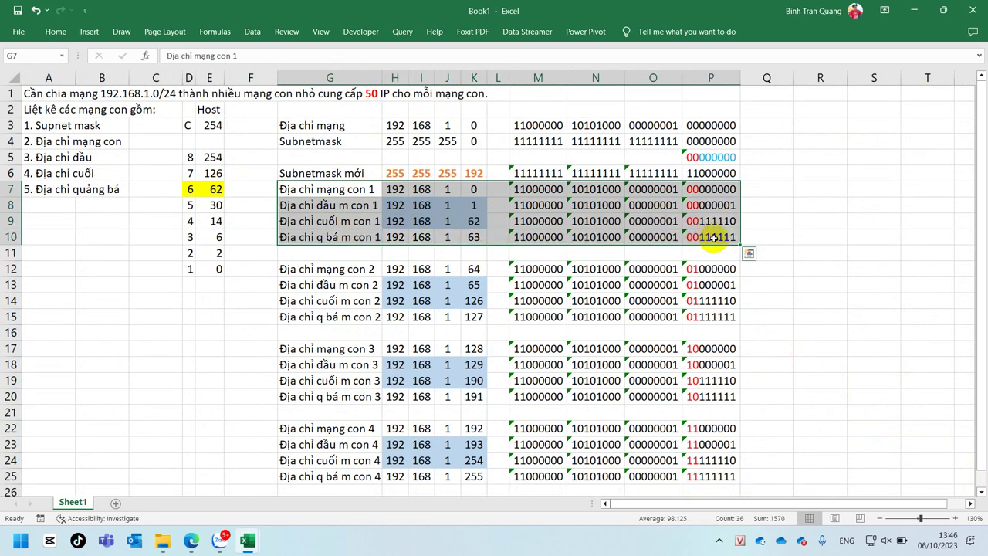
pyautogui.click(610, 222)
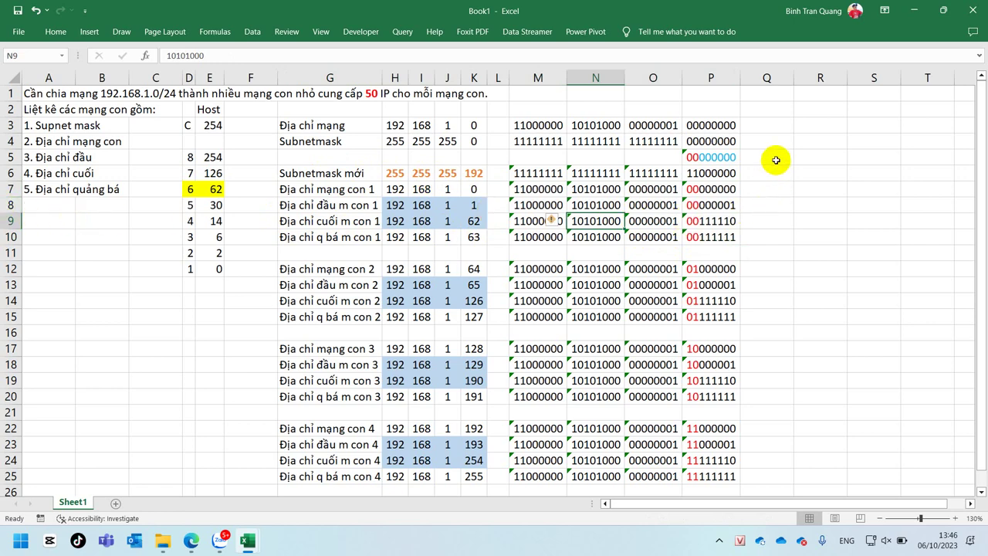
# Label cell A9 "Số bit phần host" below the task list
pyautogui.click(54, 218)
pyautogui.write('So')
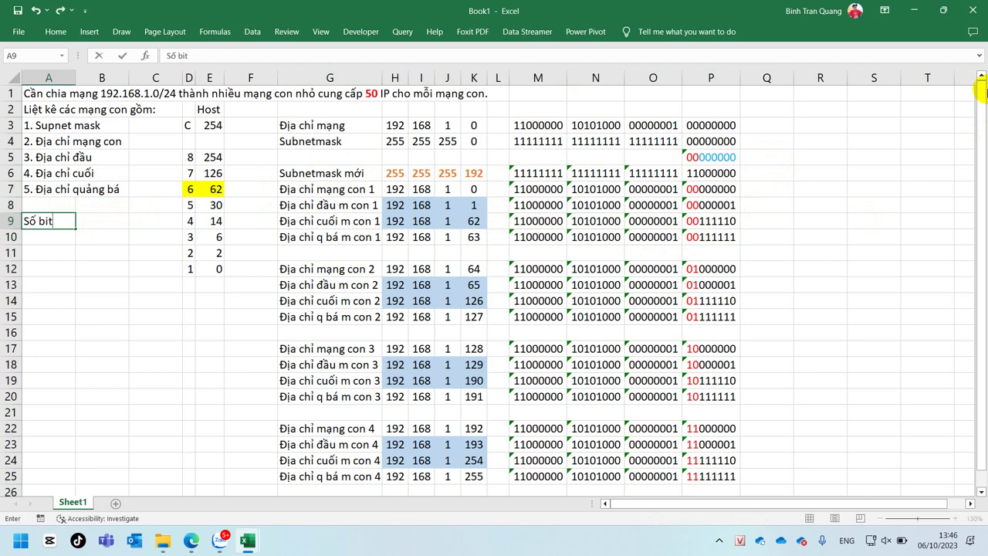
pyautogui.write(' bit pha')
pyautogui.write('st')
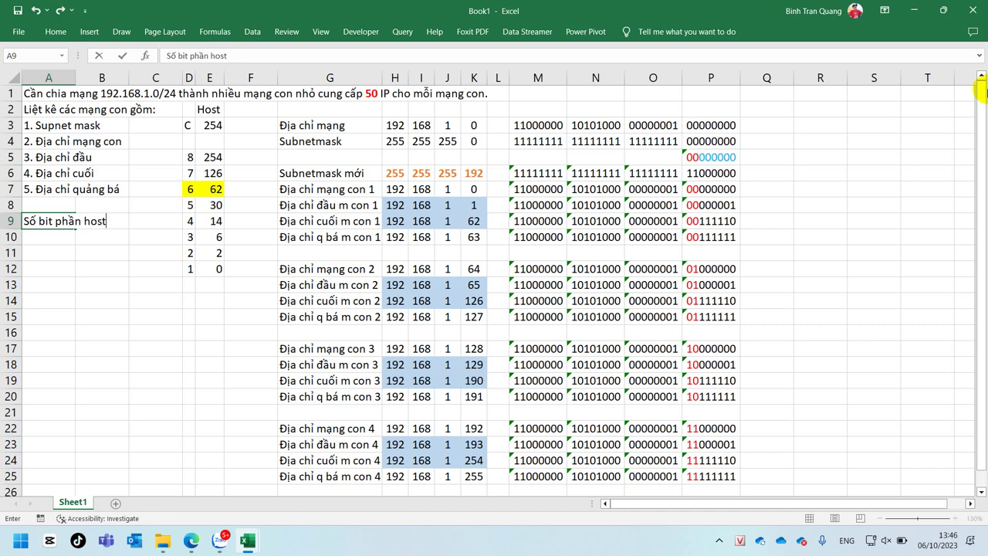
pyautogui.press('Return')
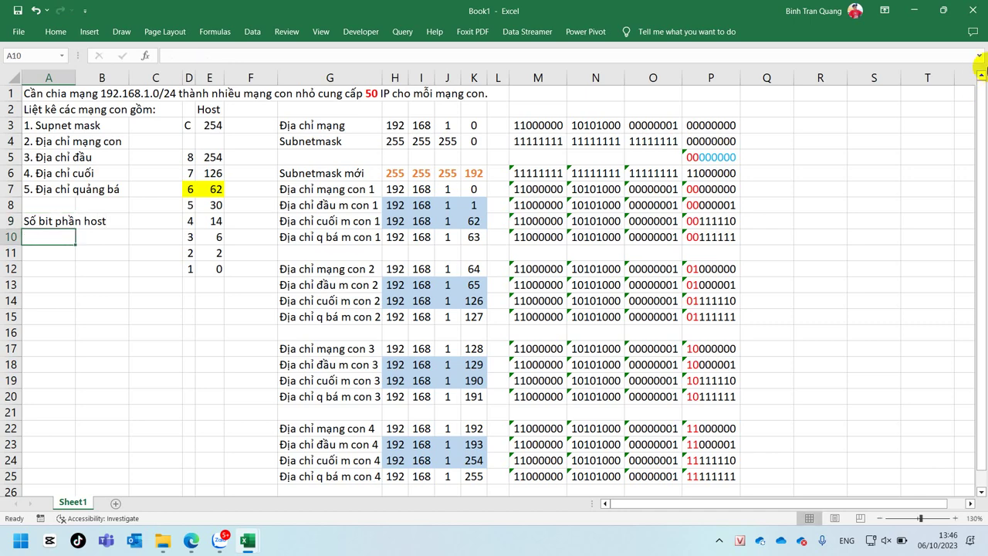
# Enter 6 as the host bit count in B9, fitting column A to its label and narrowing column B
pyautogui.click(191, 188)
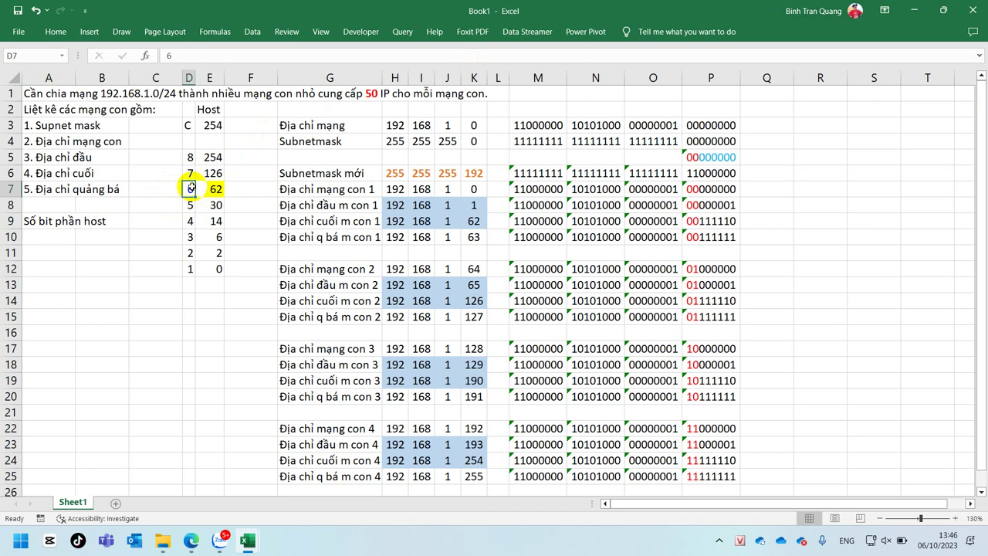
pyautogui.click(75, 77)
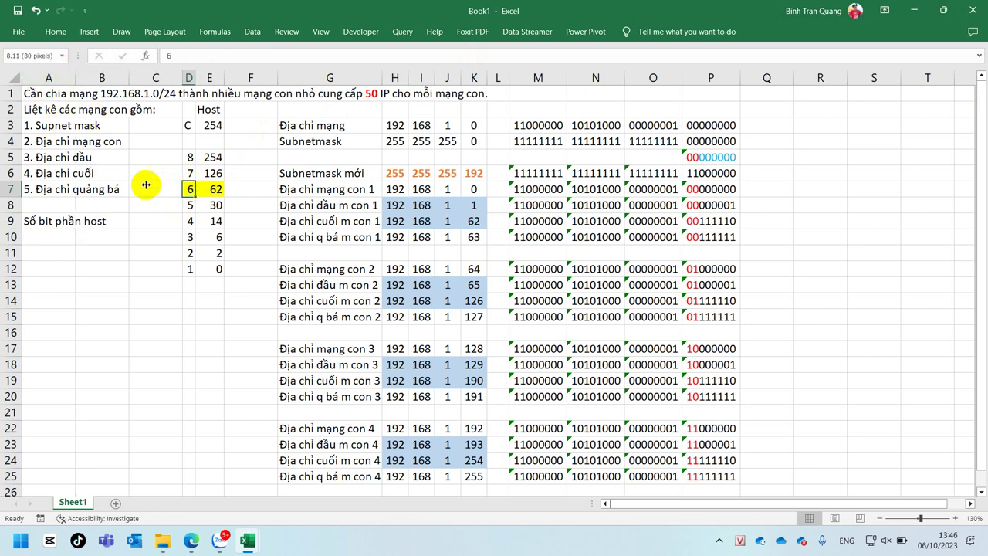
pyautogui.moveTo(501, 77); pyautogui.dragTo(160, 116)
pyautogui.click(144, 224)
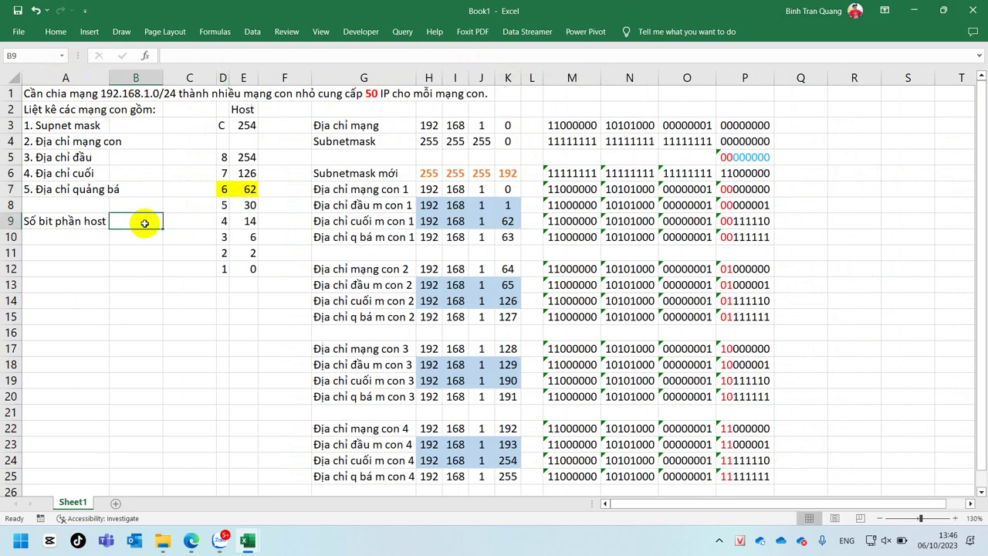
pyautogui.write('6')
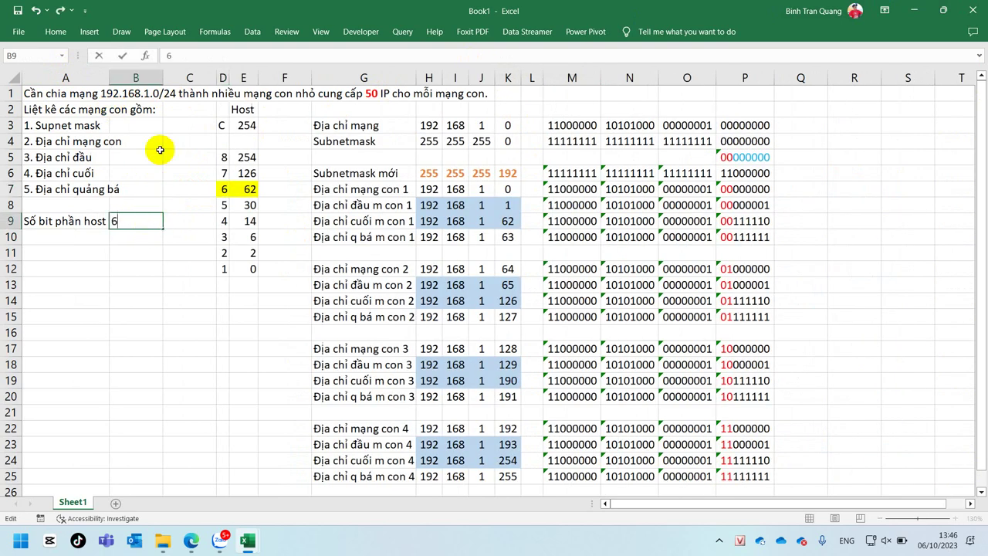
pyautogui.click(154, 171)
pyautogui.moveTo(162, 76); pyautogui.dragTo(135, 77)
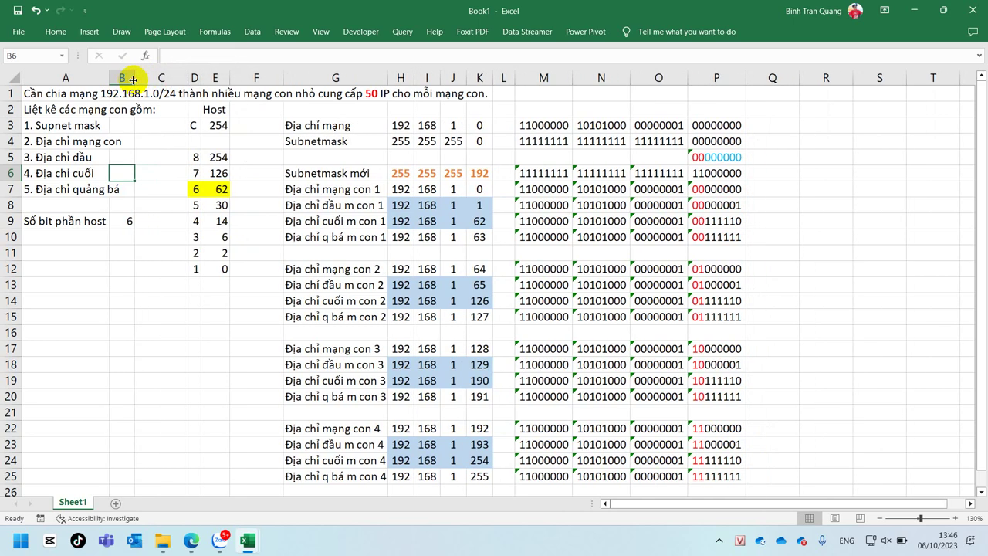
# Copy the A9 label down to A10 and change it to "Số bit phần net"
pyautogui.click(63, 235)
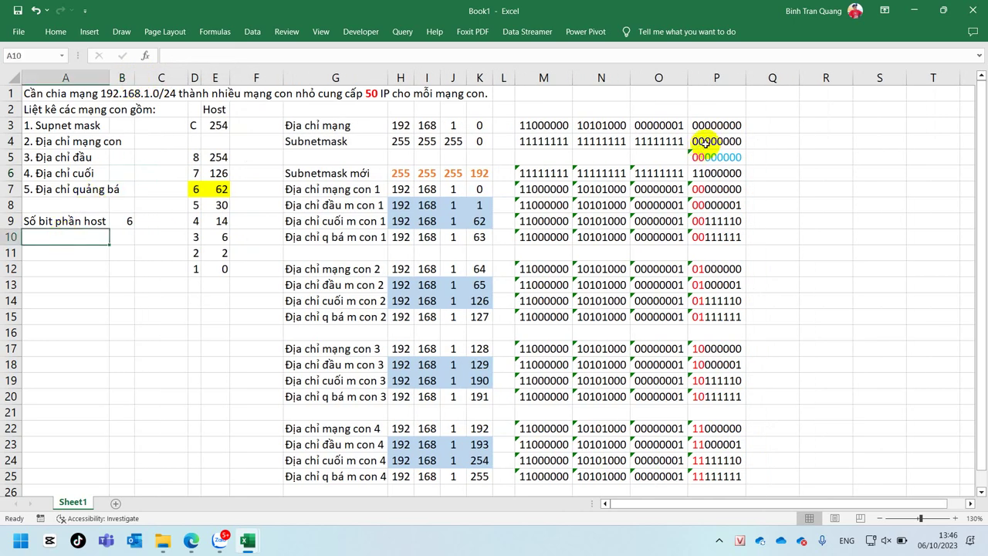
pyautogui.hotkey('ctrl', 'd')
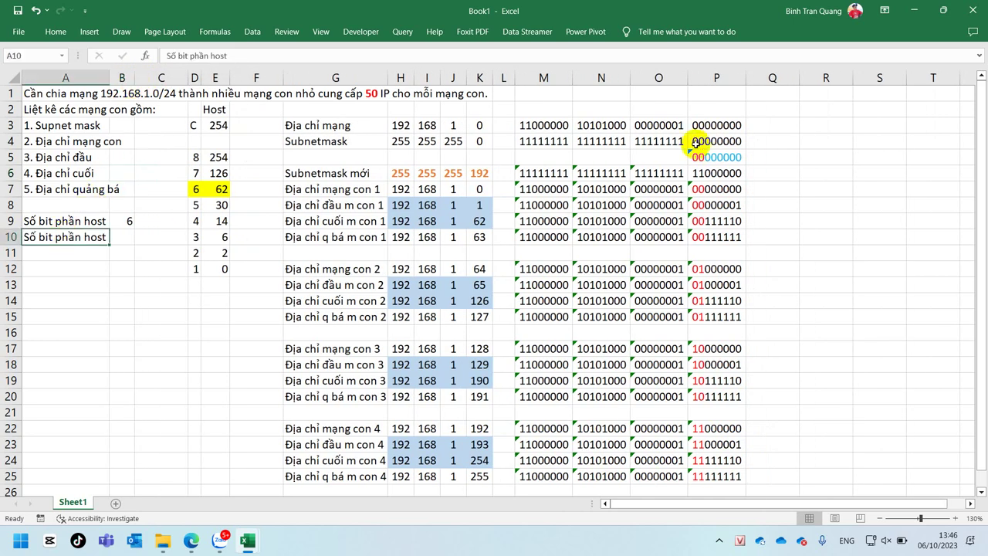
pyautogui.doubleClick(93, 237)
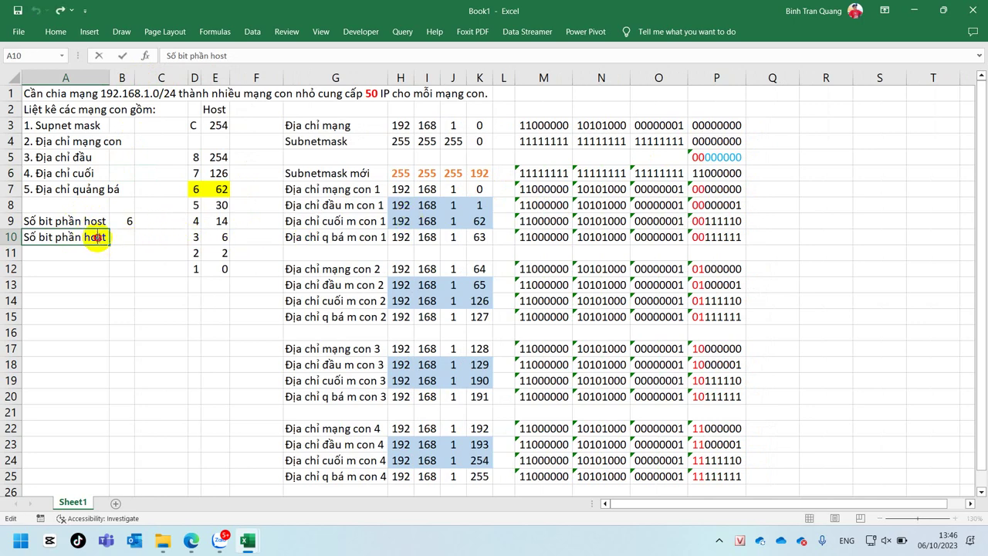
pyautogui.doubleClick(95, 238)
pyautogui.write('t')
pyautogui.press('Return')
# Calculate the number of network bits in B10 with the formula =32-B9
pyautogui.click(120, 235)
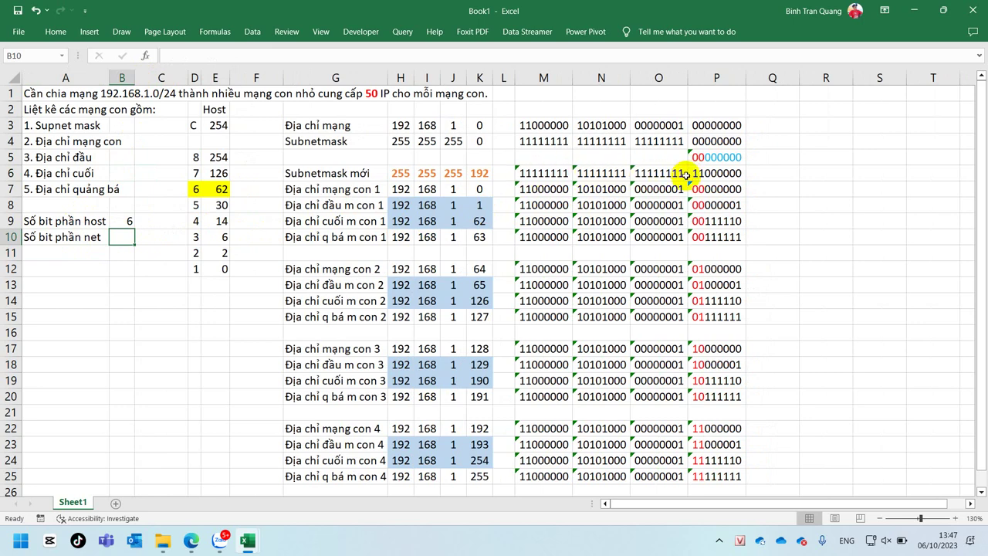
pyautogui.moveTo(559, 173); pyautogui.dragTo(658, 175)
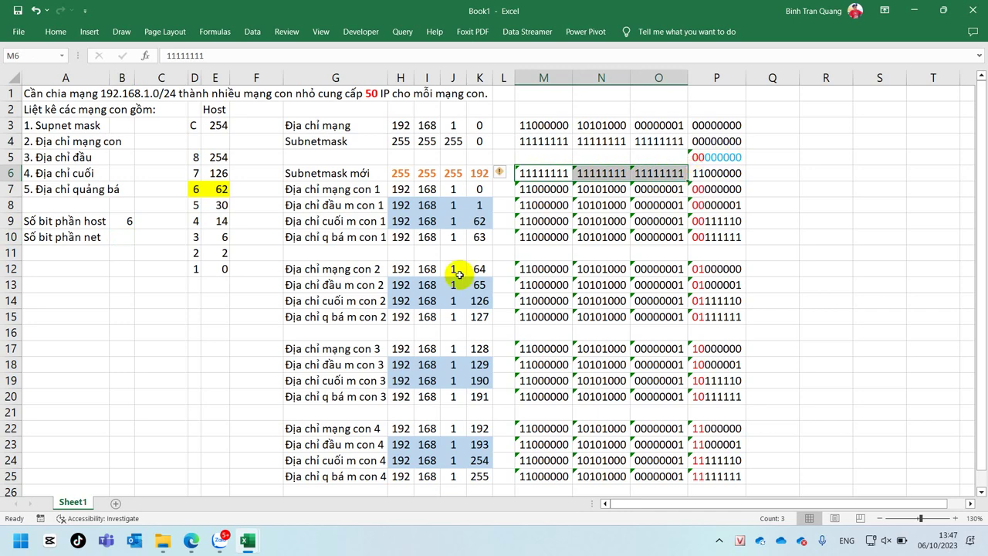
pyautogui.click(129, 239)
pyautogui.write('=')
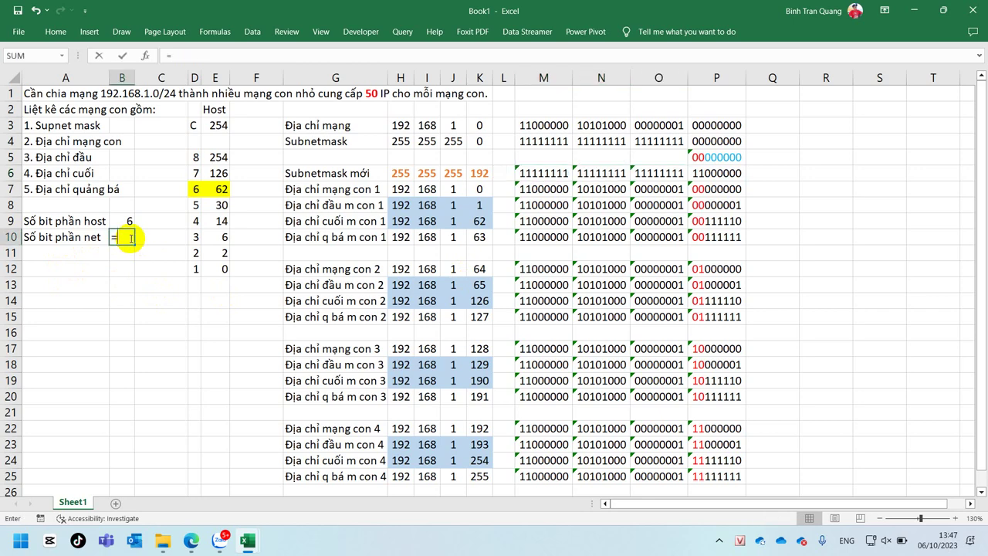
pyautogui.write('32')
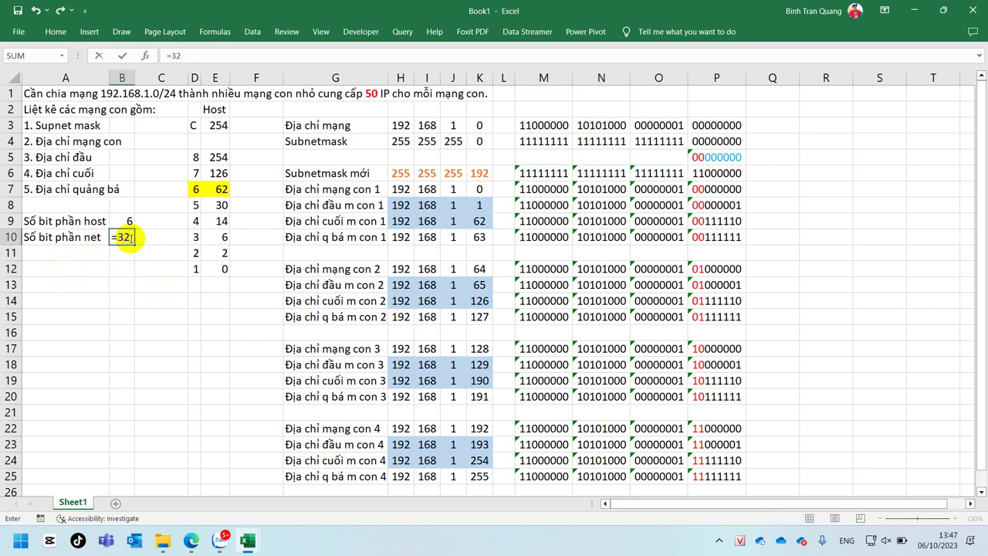
pyautogui.write('-')
pyautogui.click(119, 221)
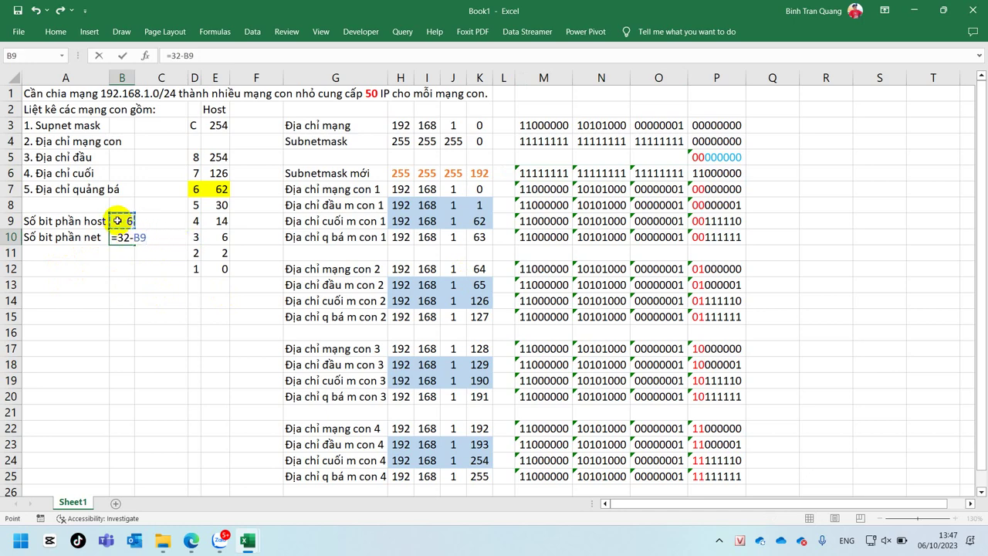
pyautogui.press('Return')
pyautogui.click(122, 237)
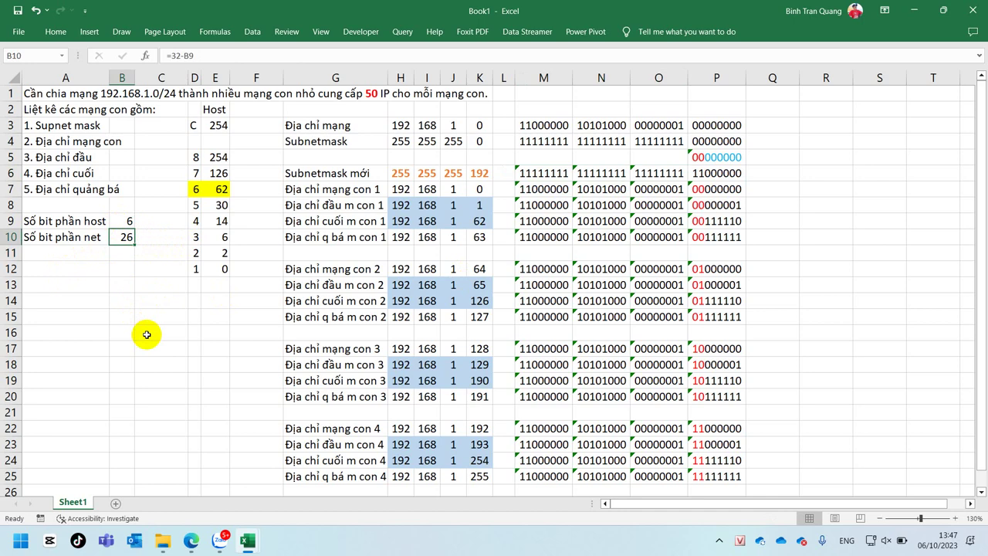
# Shift the network-bit label and its value down to row 11 and label A10 "Số host mỗi mc"
pyautogui.click(54, 237)
pyautogui.moveTo(91, 236)
pyautogui.mouseDown()
pyautogui.moveTo(122, 238)
pyautogui.moveTo(87, 252)
pyautogui.mouseUp()
pyautogui.write('S')
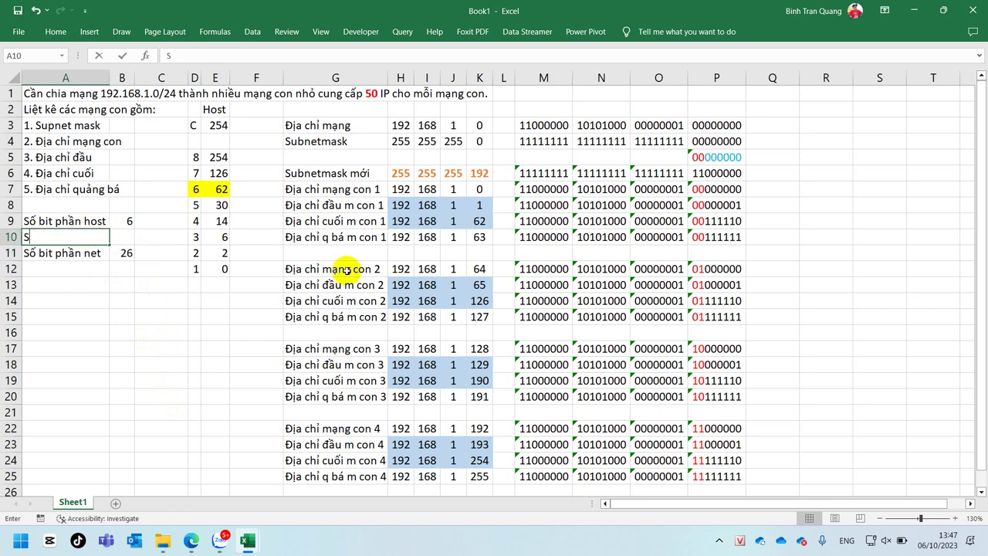
pyautogui.write('ố hos')
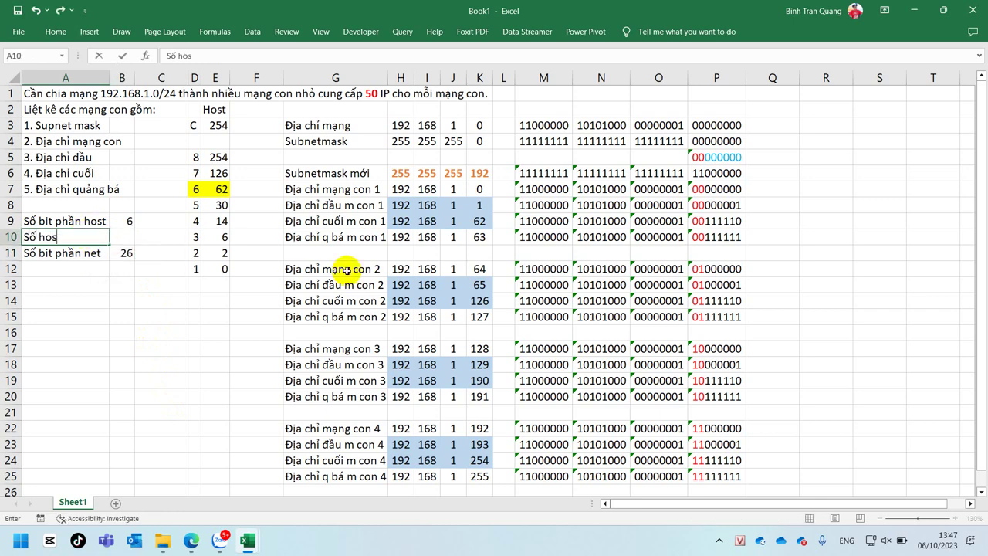
pyautogui.write('t mỗi mc')
pyautogui.press('Tab')
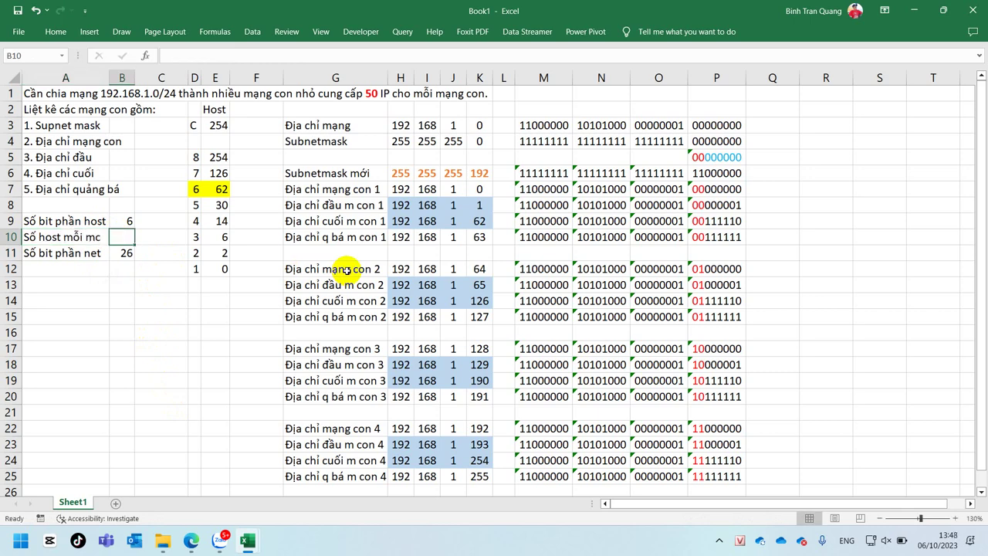
# Calculate the number of hosts per subnet in B10 with the formula =2^B9-2
pyautogui.write('=2^')
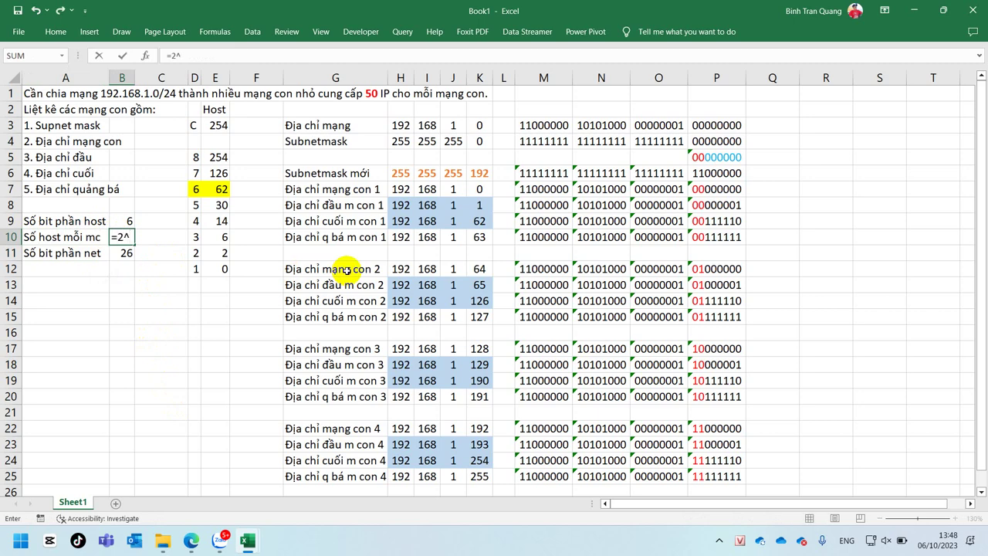
pyautogui.press('Up')
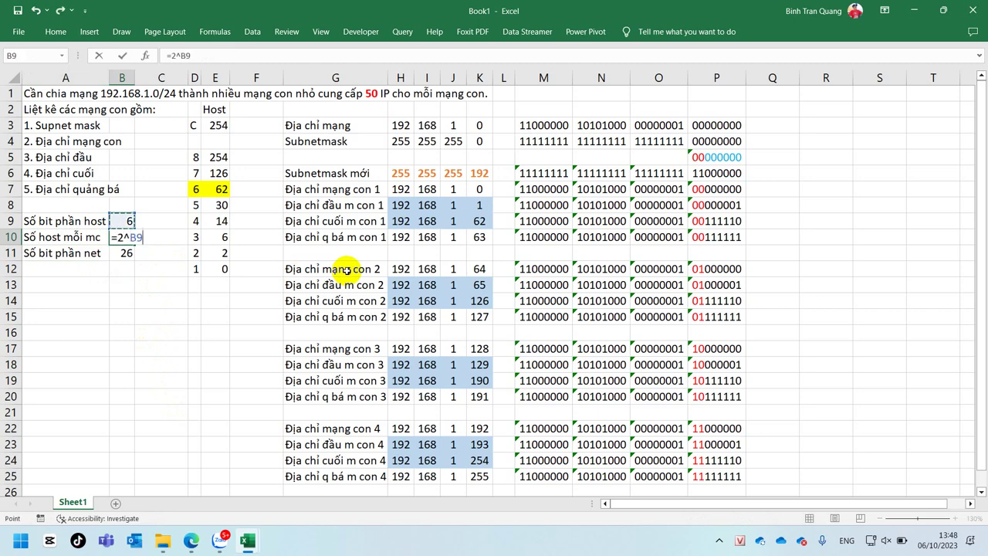
pyautogui.write('-2')
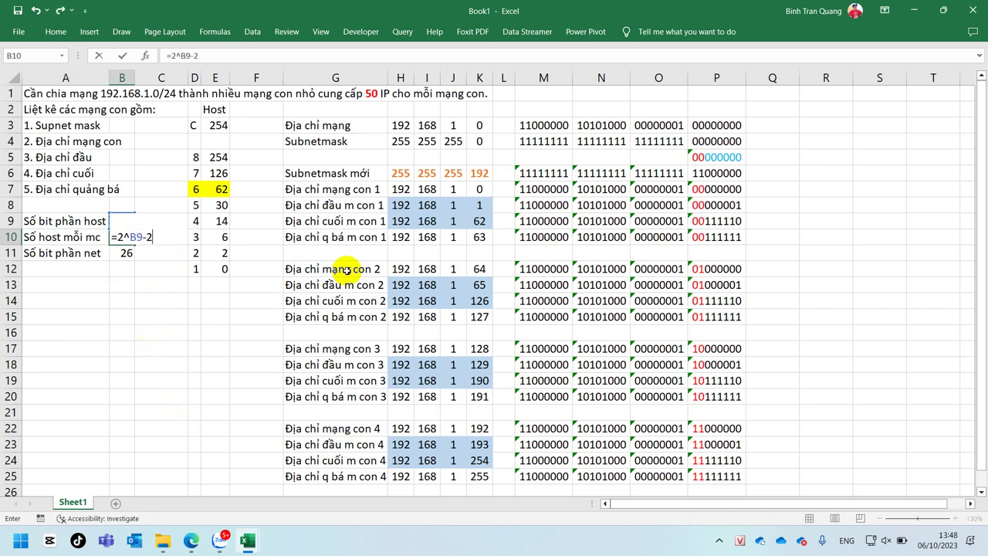
pyautogui.press('Return')
pyautogui.press('Left')
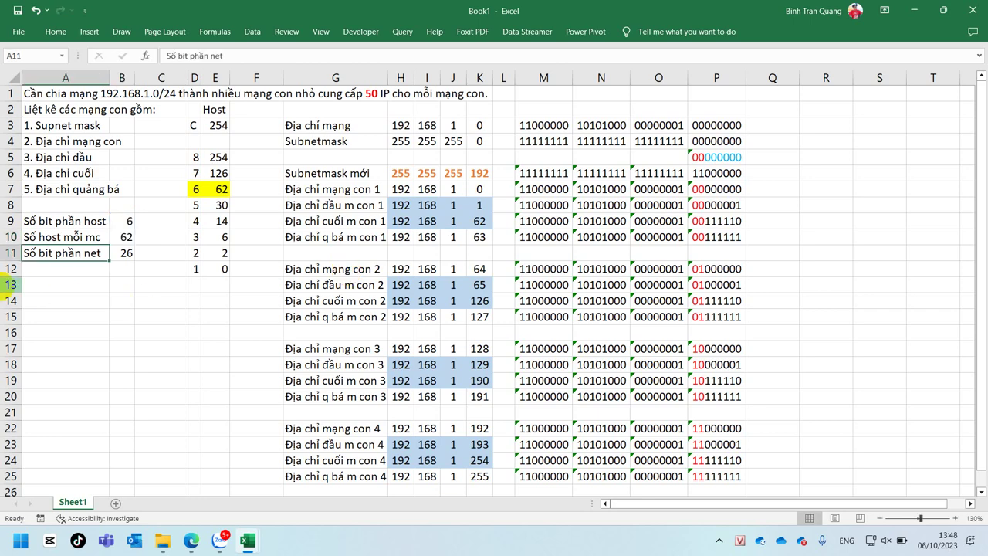
pyautogui.click(124, 237)
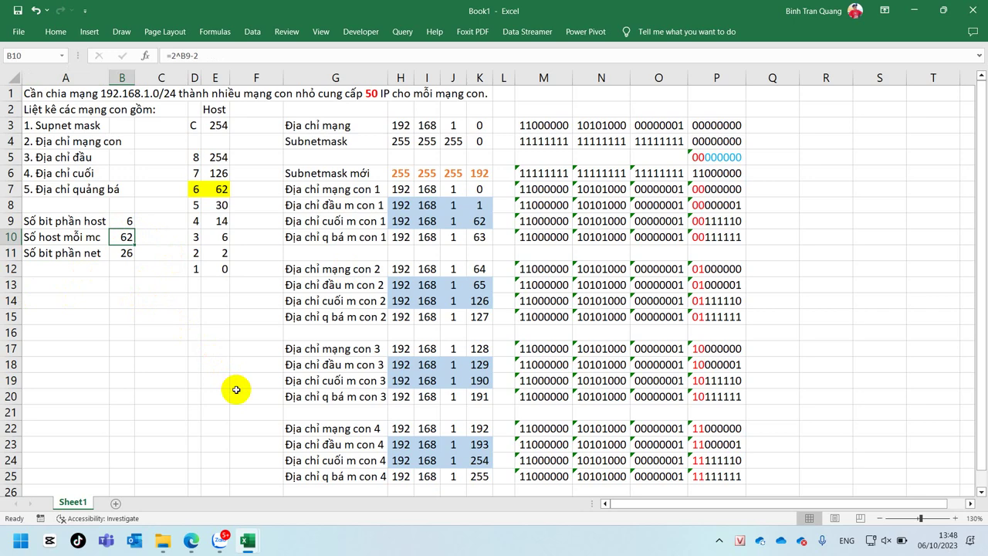
# Check the last octets of the first and last addresses of all four subnets in column K
pyautogui.moveTo(479, 205); pyautogui.dragTo(479, 221)
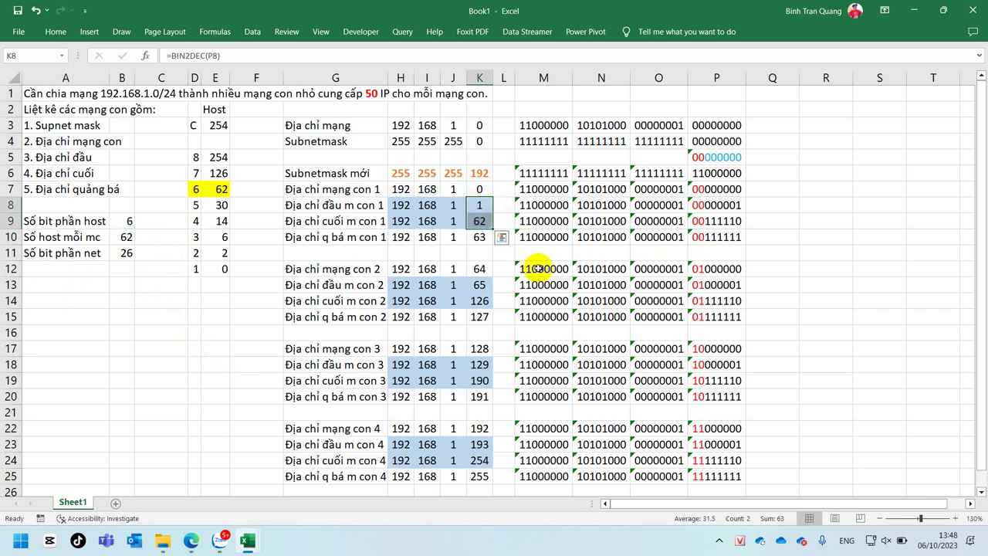
pyautogui.click(454, 206)
pyautogui.click(478, 204)
pyautogui.click(457, 225)
pyautogui.click(479, 223)
pyautogui.moveTo(477, 204); pyautogui.dragTo(478, 222)
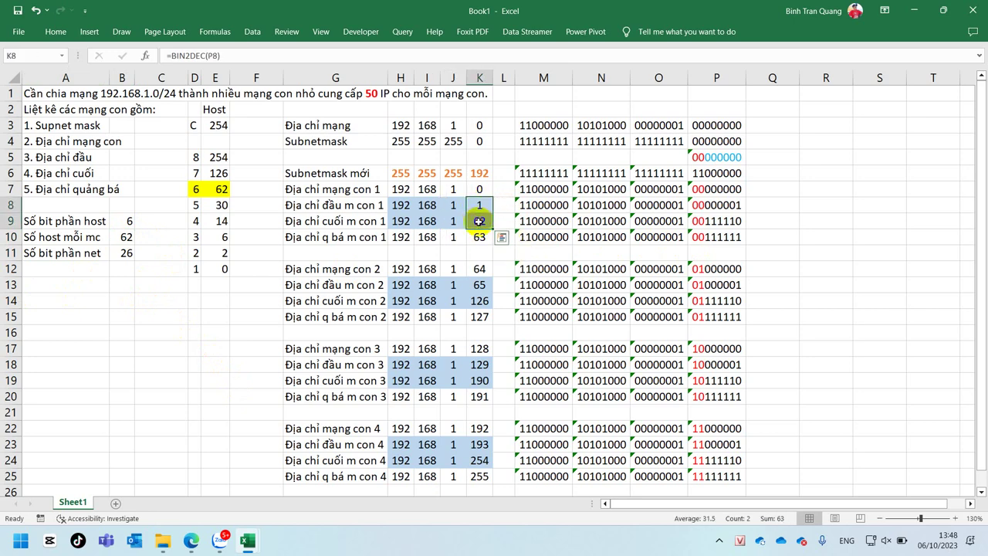
pyautogui.click(479, 300)
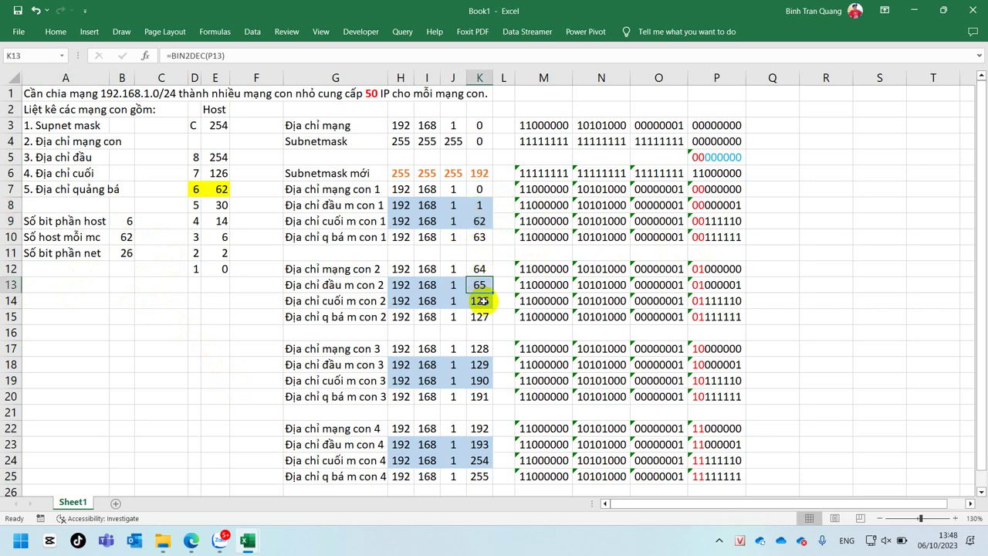
pyautogui.click(476, 367)
pyautogui.click(479, 380)
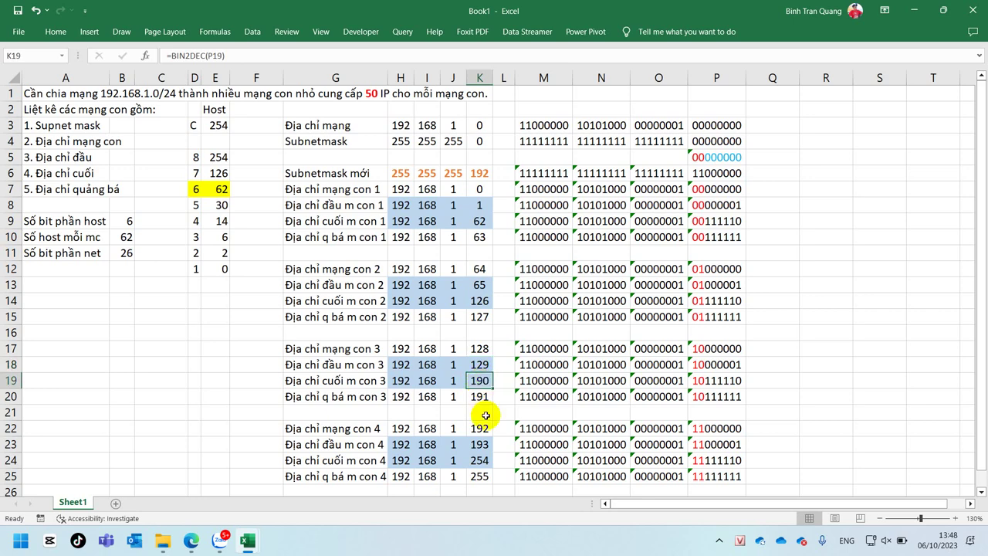
pyautogui.click(482, 444)
pyautogui.click(482, 461)
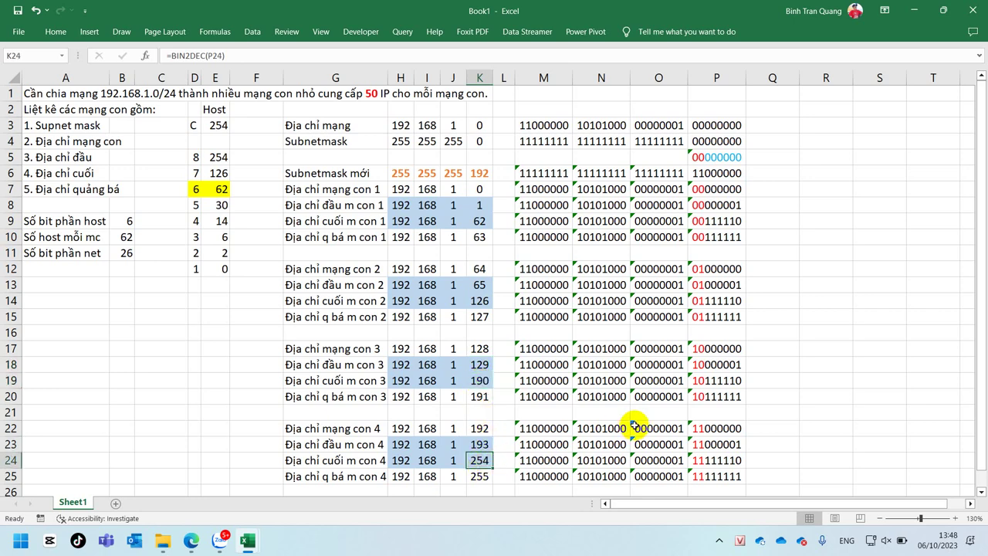
# Narrow the empty column F to bring the subnet table closer to the host table
pyautogui.click(436, 363)
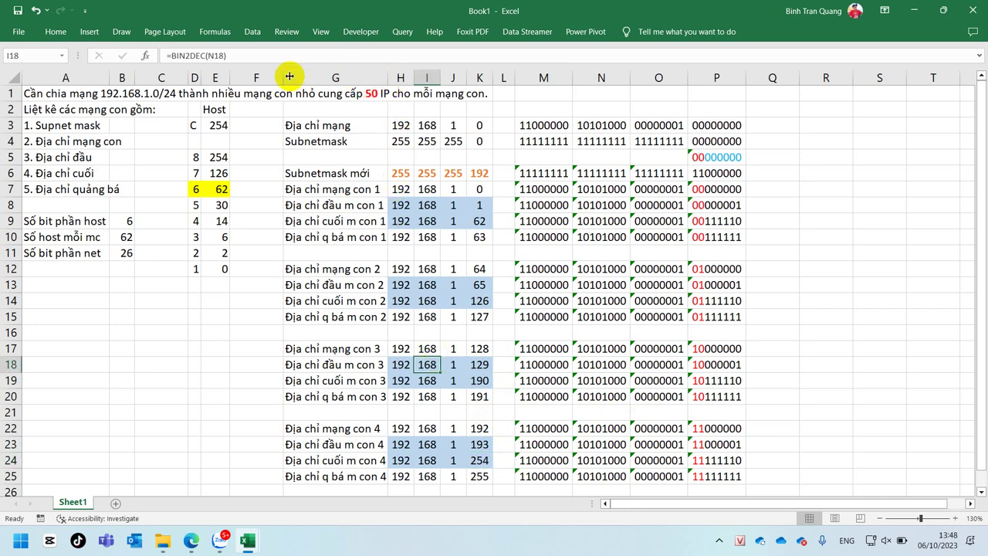
pyautogui.moveTo(289, 77); pyautogui.dragTo(255, 76)
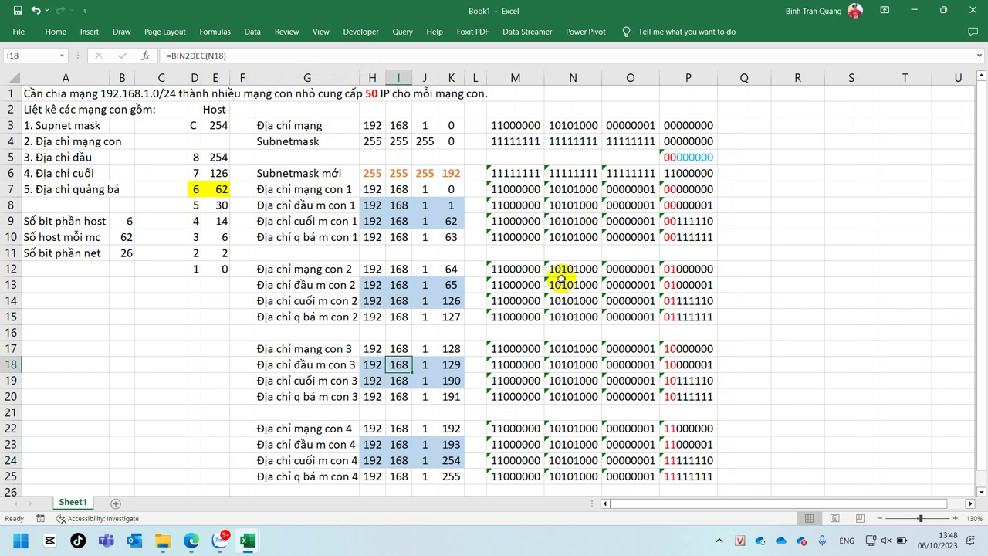
pyautogui.click(746, 276)
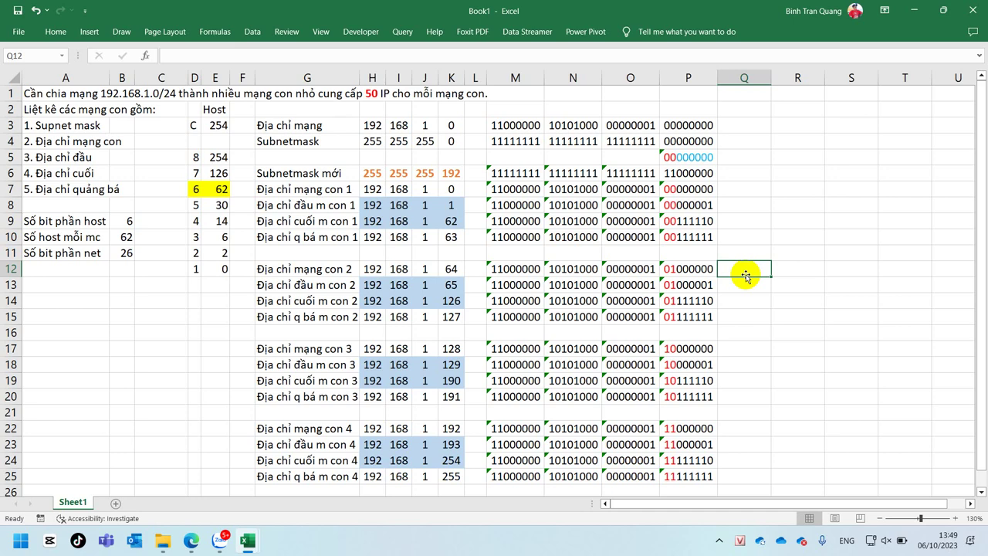
# Review the subnet 2 block, subnet 3's last address, the original network address's octets and the required IP count in A1
pyautogui.moveTo(320, 270); pyautogui.dragTo(699, 315)
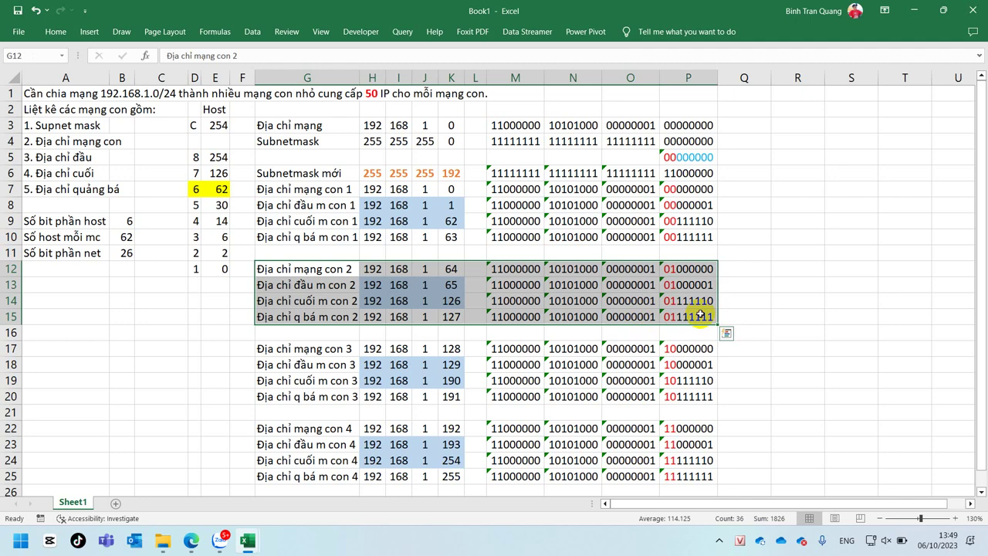
pyautogui.click(454, 378)
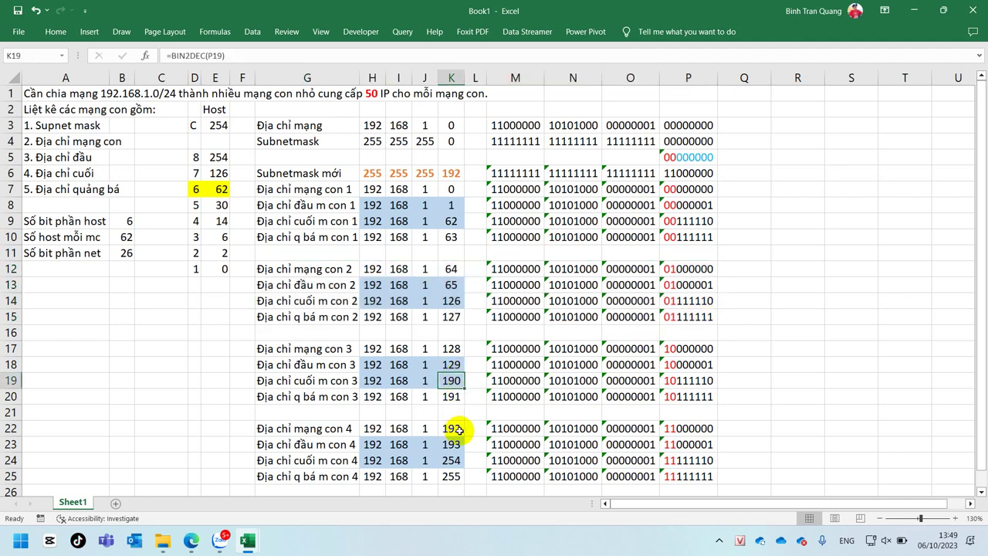
pyautogui.click(669, 381)
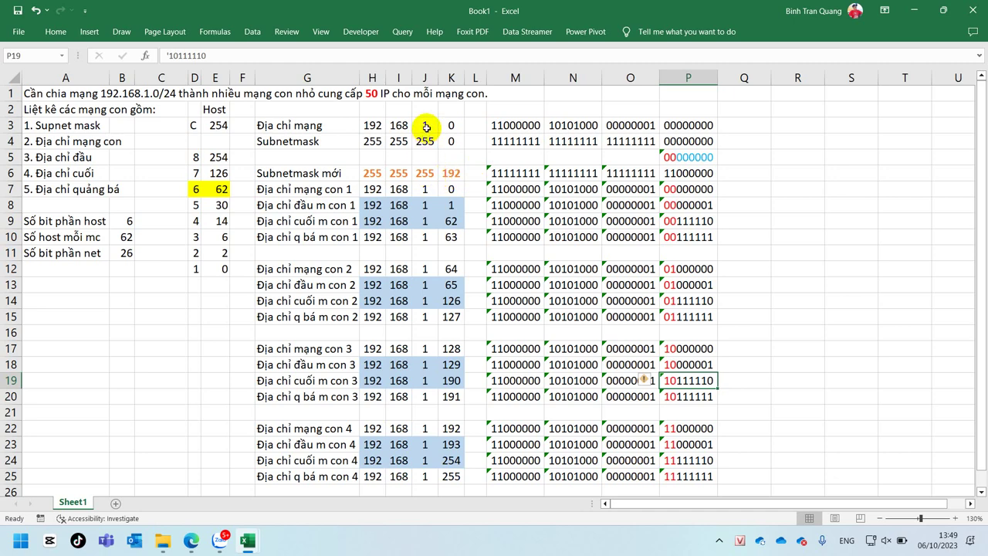
pyautogui.click(426, 127)
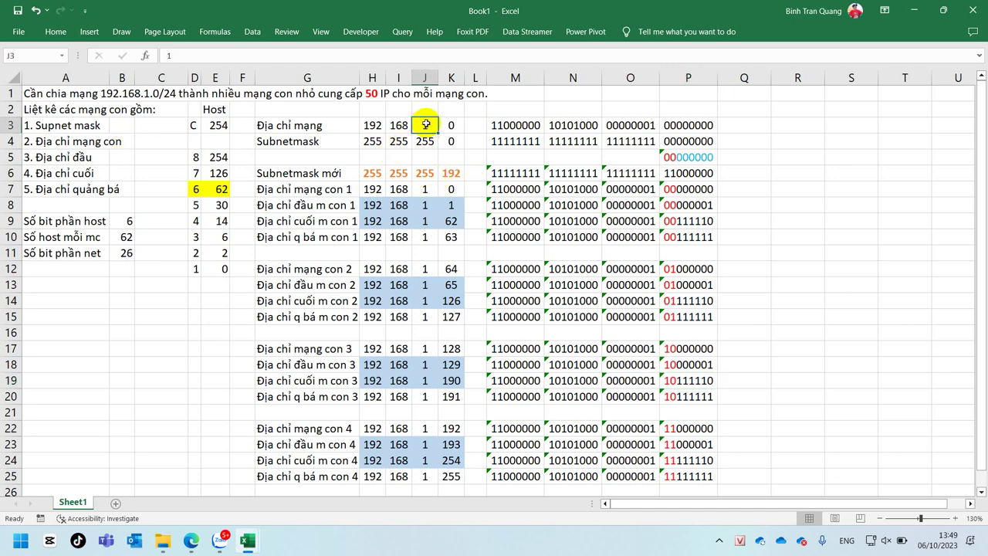
pyautogui.click(454, 126)
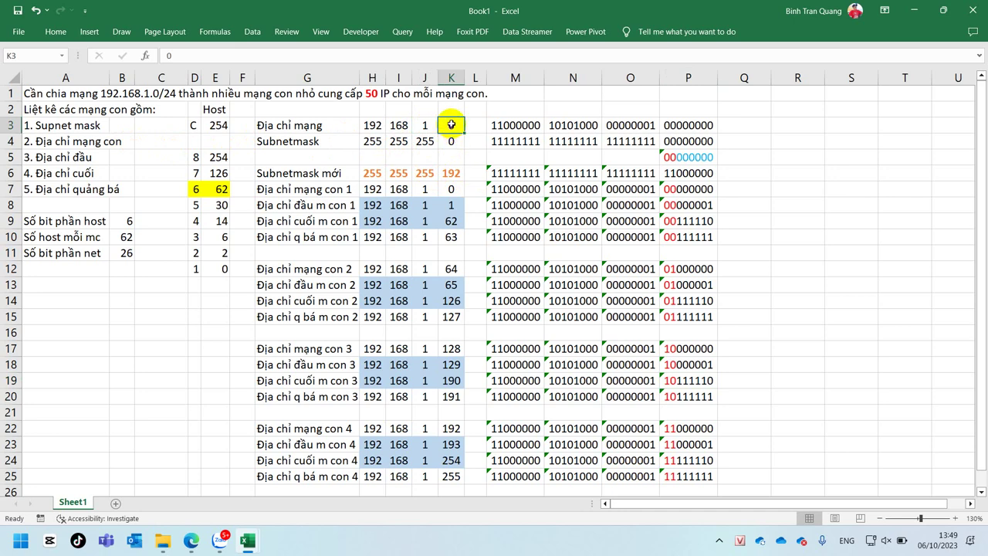
pyautogui.click(453, 379)
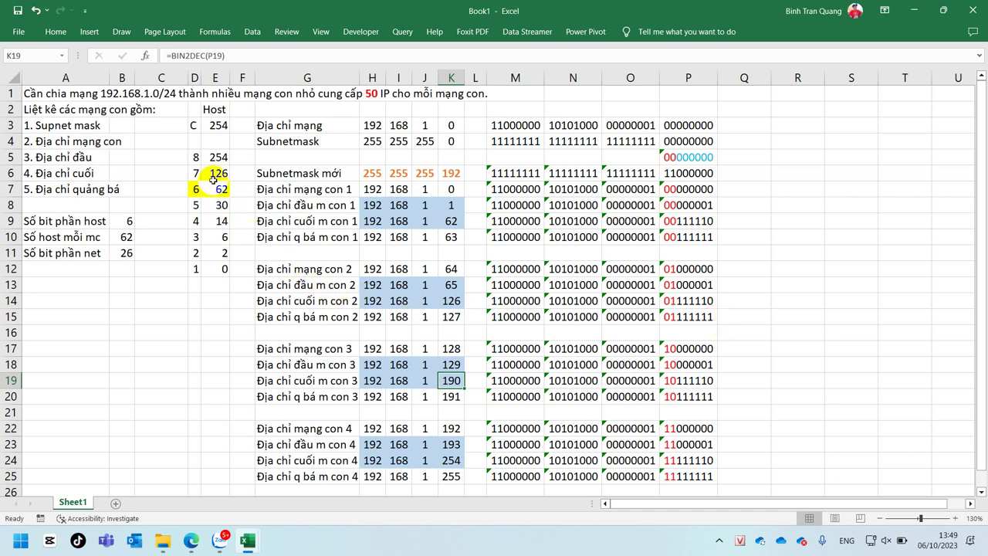
pyautogui.click(37, 93)
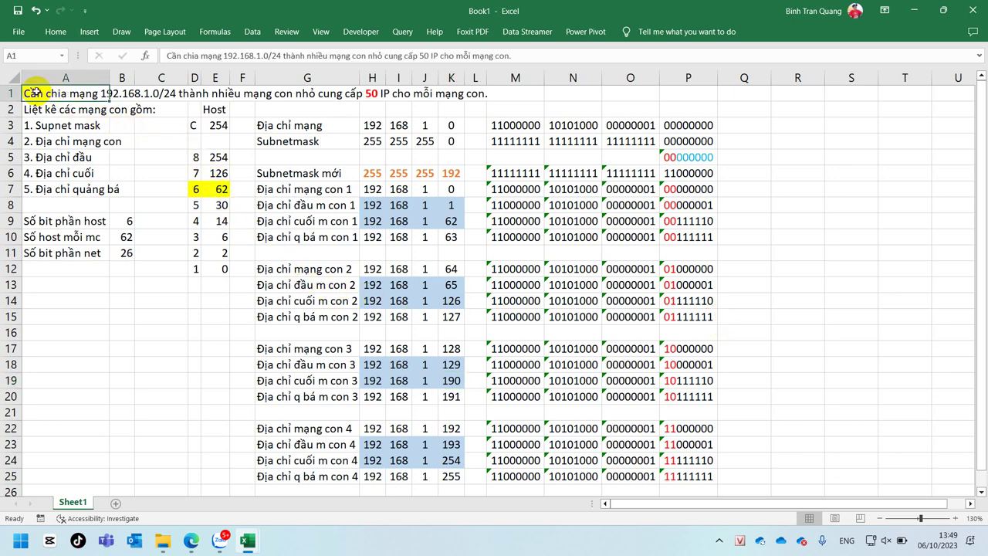
pyautogui.click(421, 55)
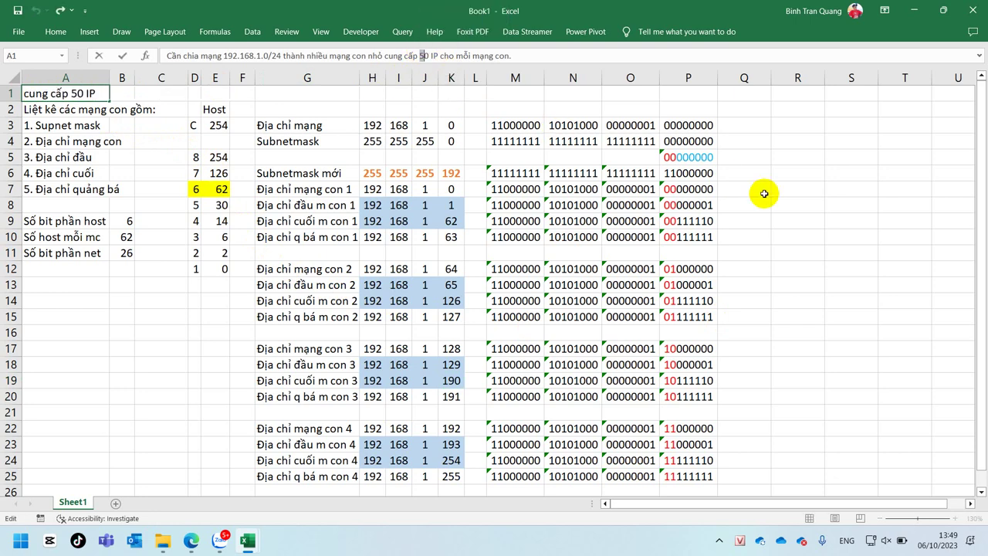
pyautogui.press('Escape')
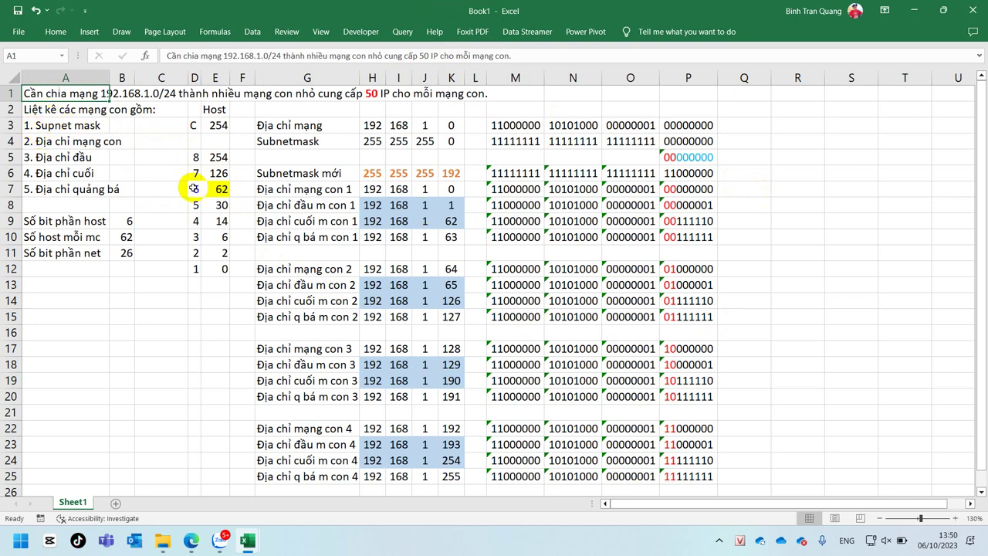
# Copy the whole subnetting exercise A1:P25 and paste it below, starting at A27
pyautogui.scroll(-3, 263, 259)
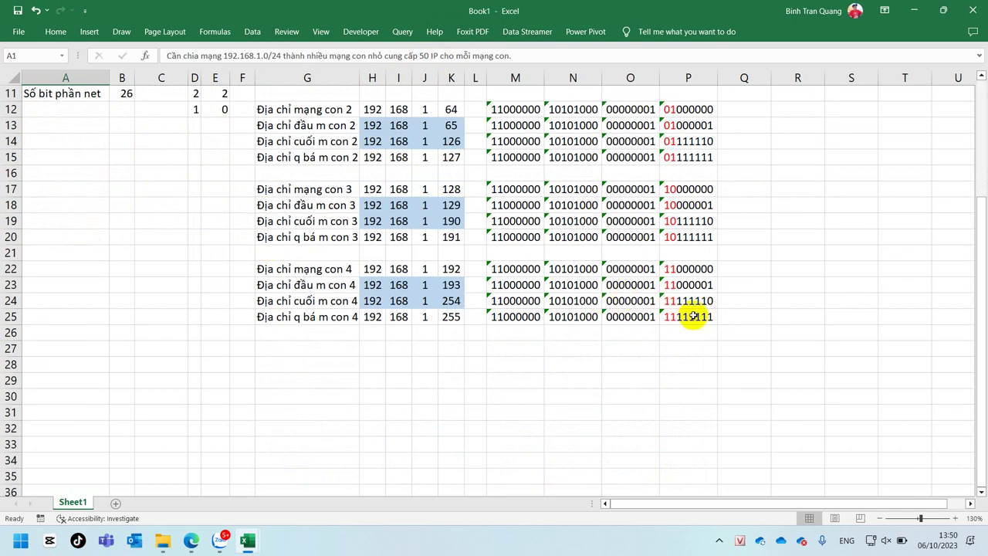
pyautogui.keyDown('shift'); pyautogui.click(692, 317); pyautogui.keyUp('shift')
pyautogui.hotkey('ctrl', 'c')
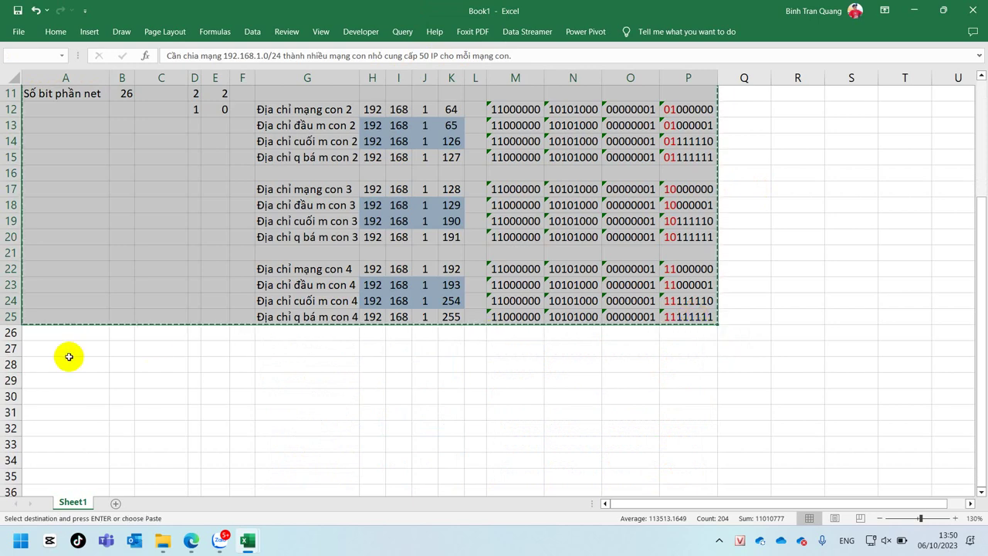
pyautogui.click(61, 349)
pyautogui.press('Return')
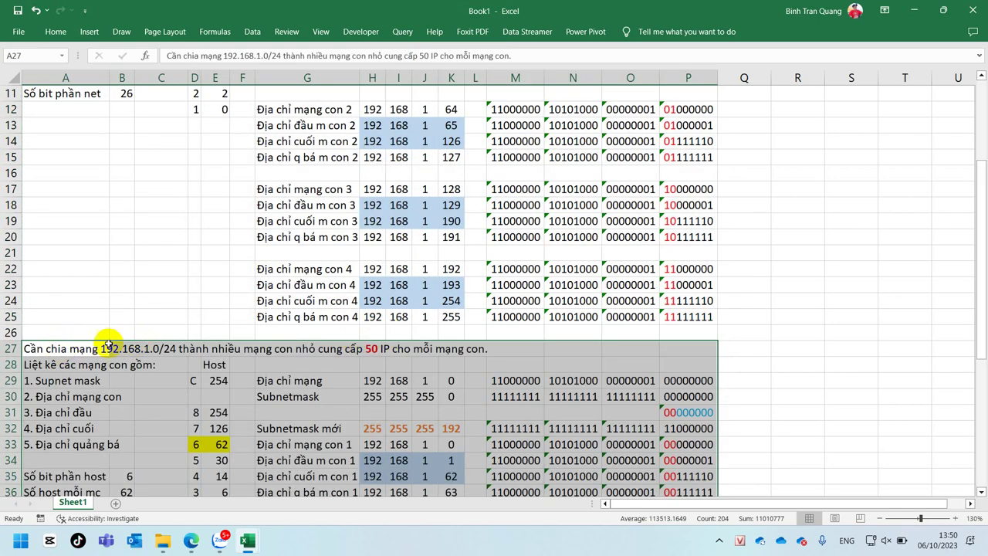
# Set the required number of addresses per subnet in the copied task sentence in A27 to 30
pyautogui.click(88, 350)
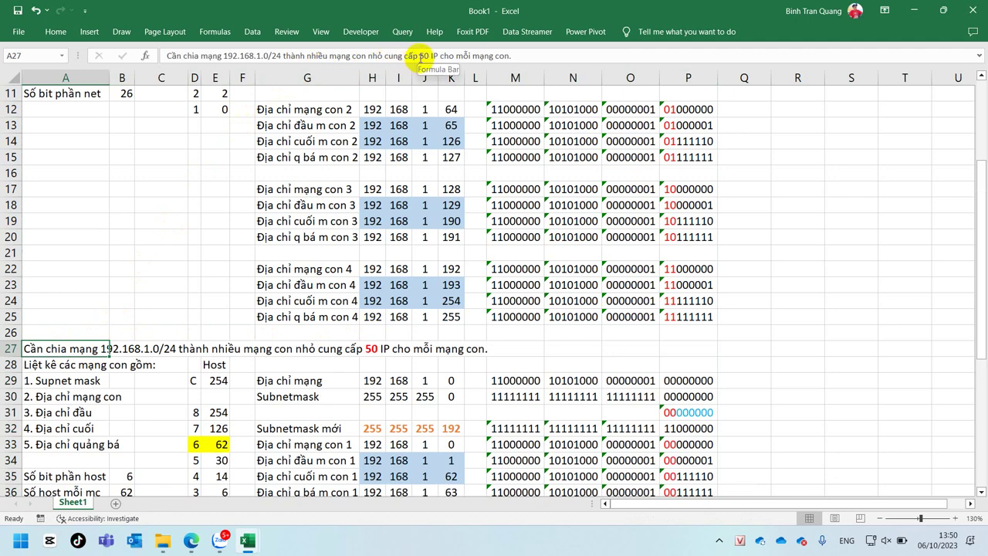
pyautogui.click(425, 55)
pyautogui.doubleClick(423, 55)
pyautogui.write('30')
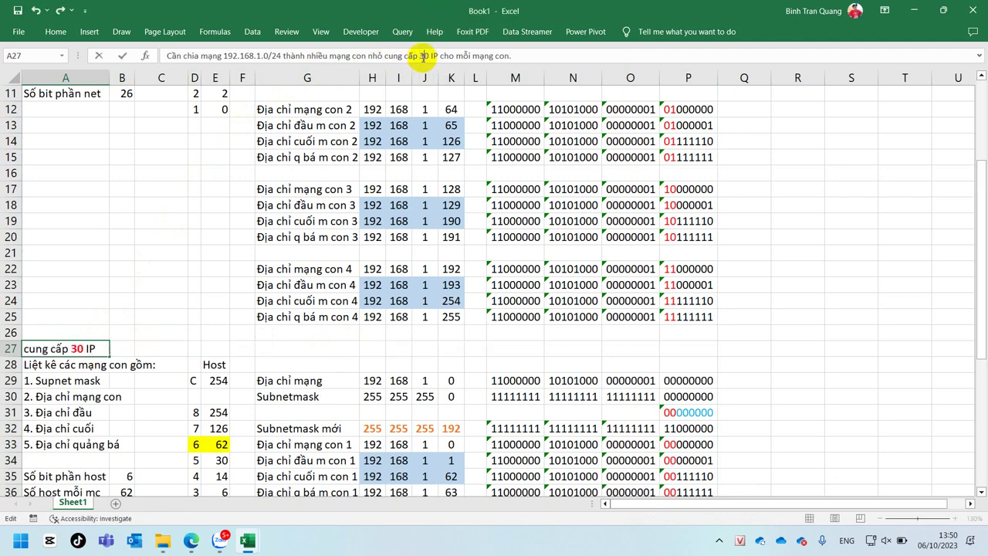
pyautogui.press('Return')
# Replace the word "IP" with "host" in the task sentence in A27
pyautogui.click(73, 349)
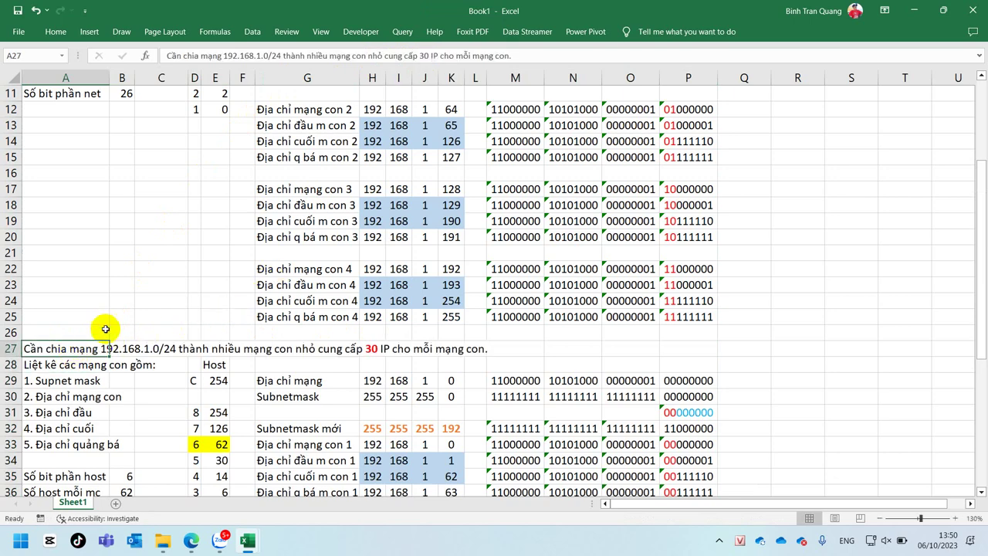
pyautogui.click(431, 54)
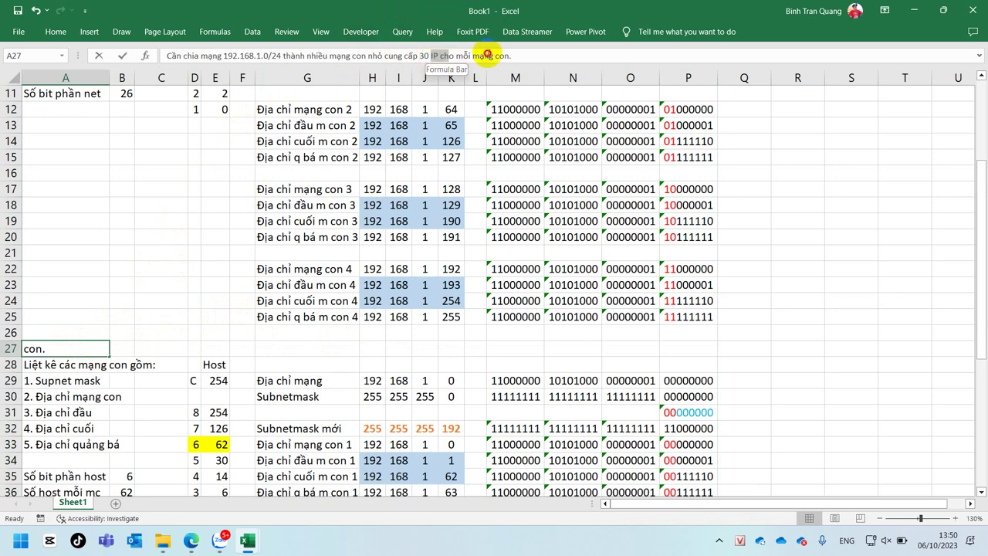
pyautogui.moveTo(445, 55); pyautogui.dragTo(435, 59)
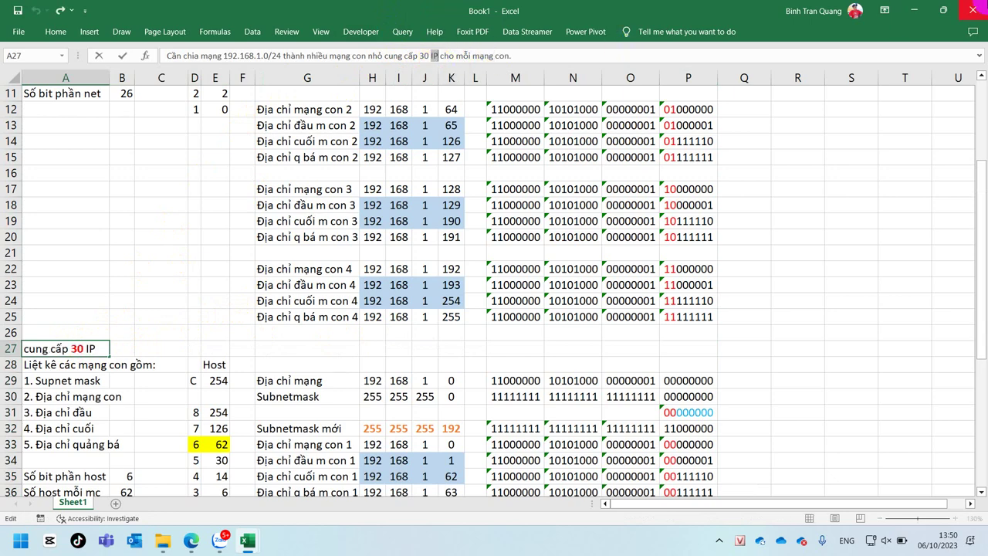
pyautogui.write('host')
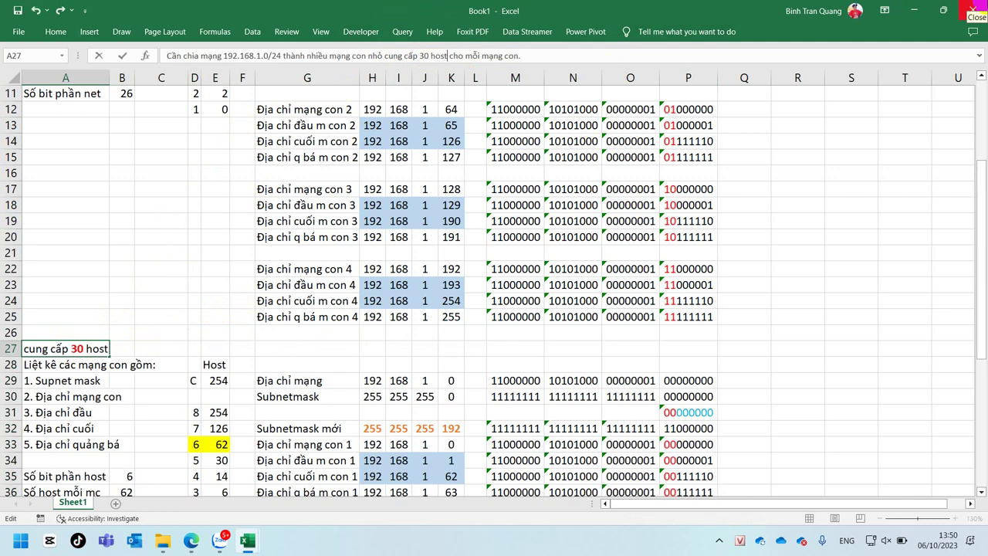
pyautogui.press('Return')
# Review the network address, subnet mask and last-octet bit split in rows 29 to 31 of the copied exercise
pyautogui.scroll(-2, 471, 247)
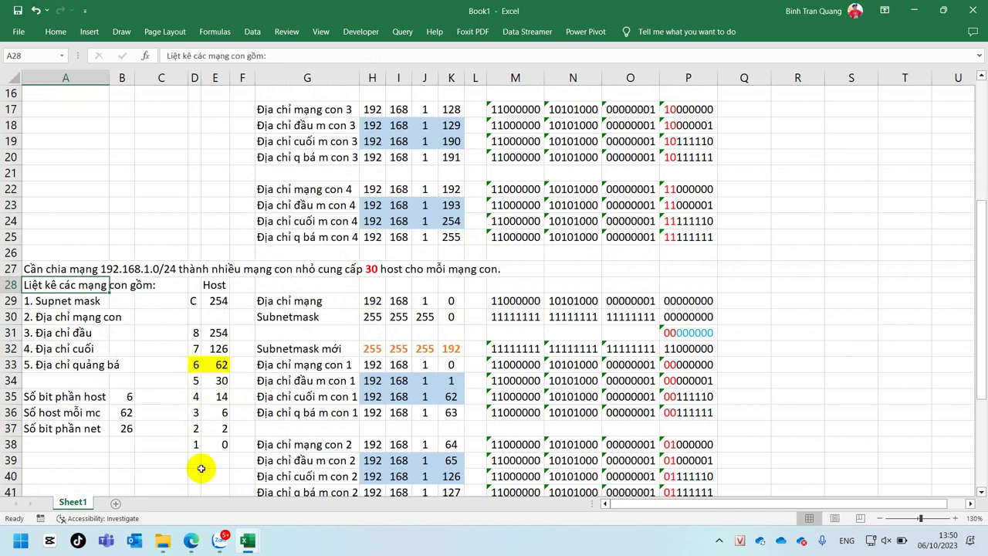
pyautogui.click(327, 303)
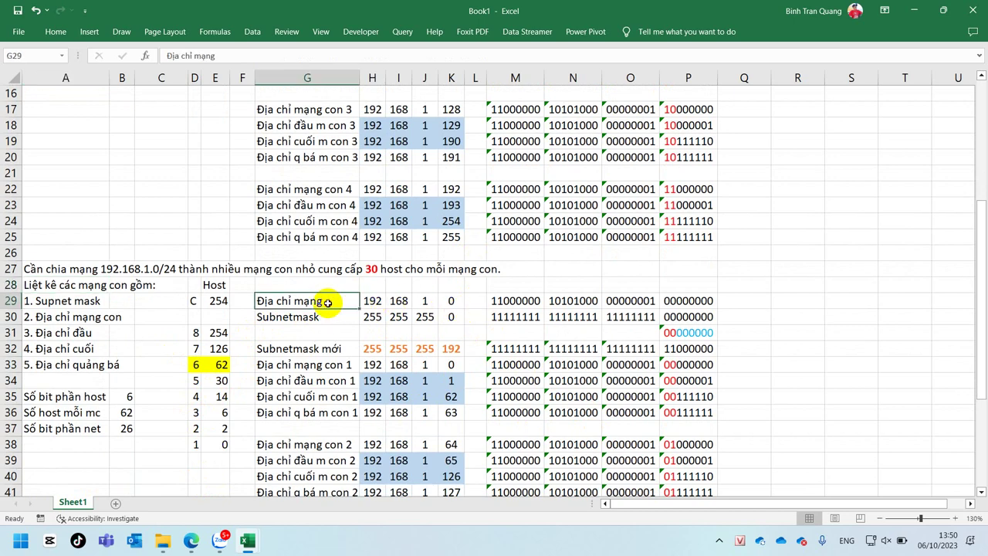
pyautogui.click(324, 318)
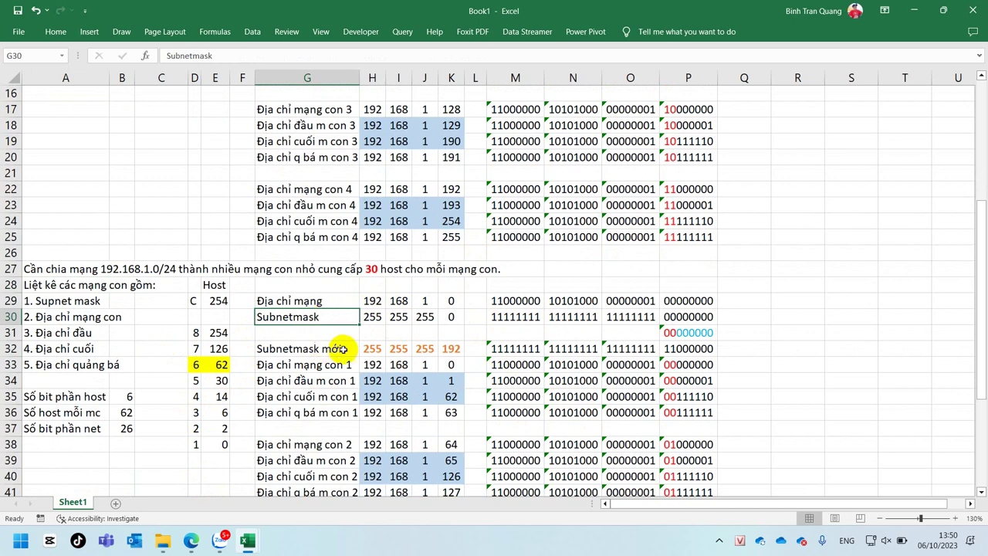
pyautogui.click(671, 333)
pyautogui.moveTo(533, 332); pyautogui.dragTo(620, 330)
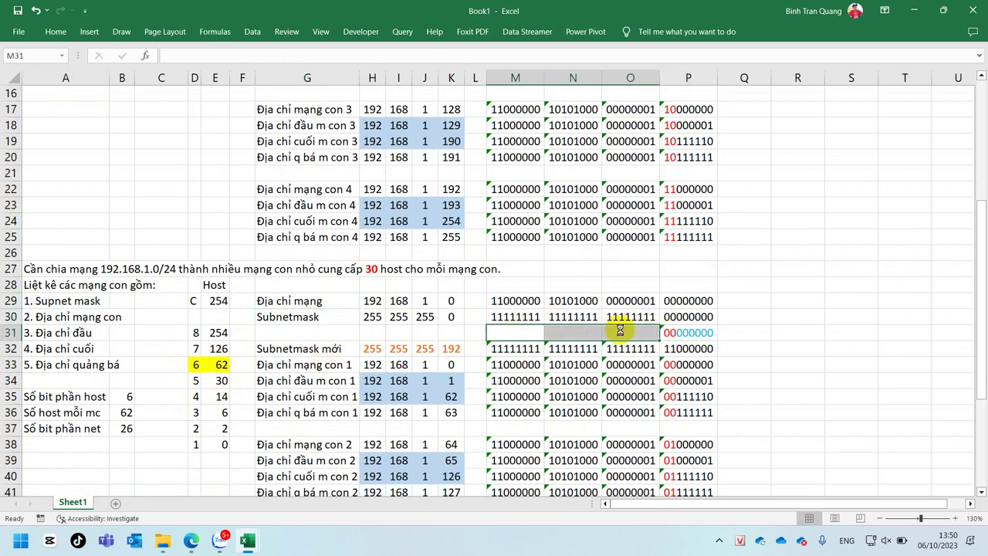
pyautogui.hotkey('ctrl', 'v')
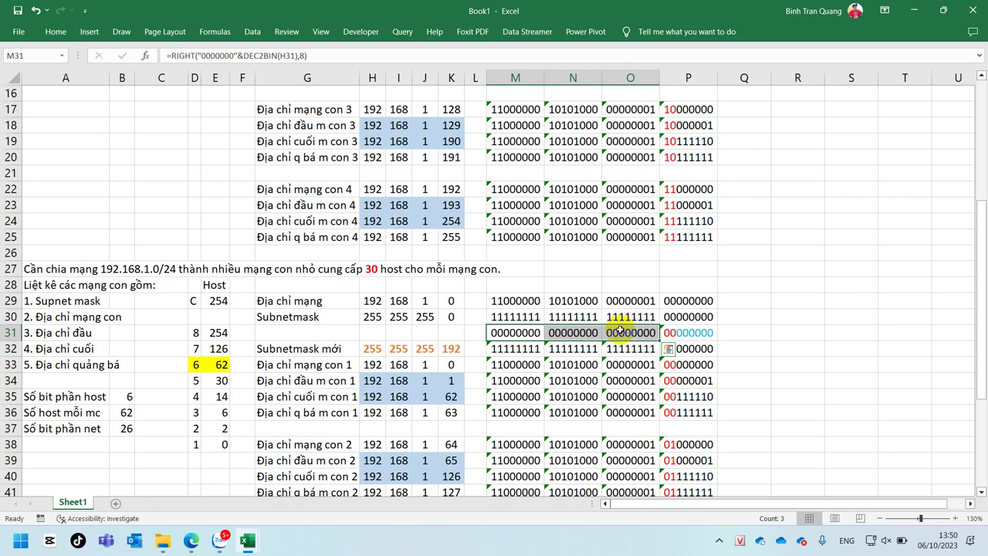
pyautogui.press('Delete')
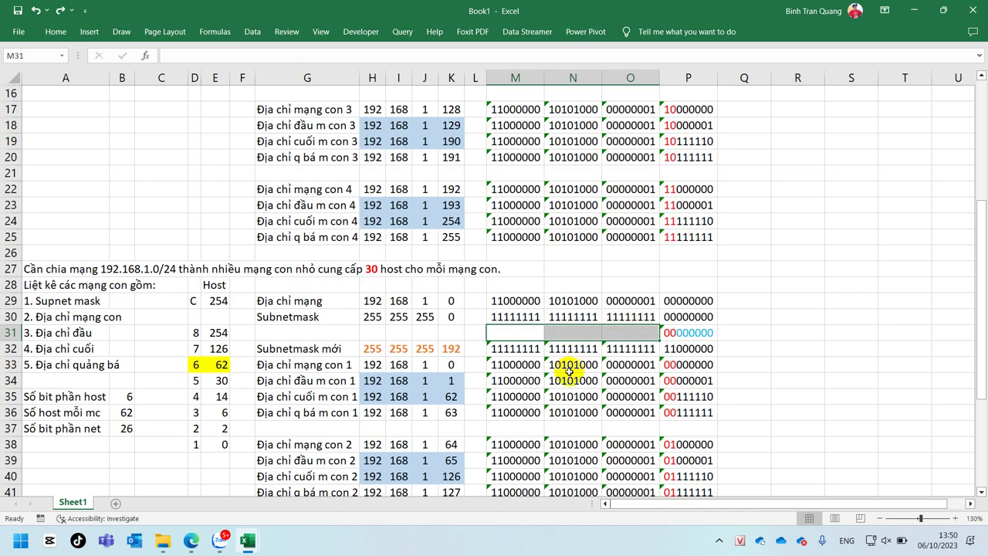
# Examine the new subnet mask's binary octets in row 32, the bit split in P31 and the decimal addresses in H29:K42
pyautogui.moveTo(515, 349); pyautogui.dragTo(686, 348)
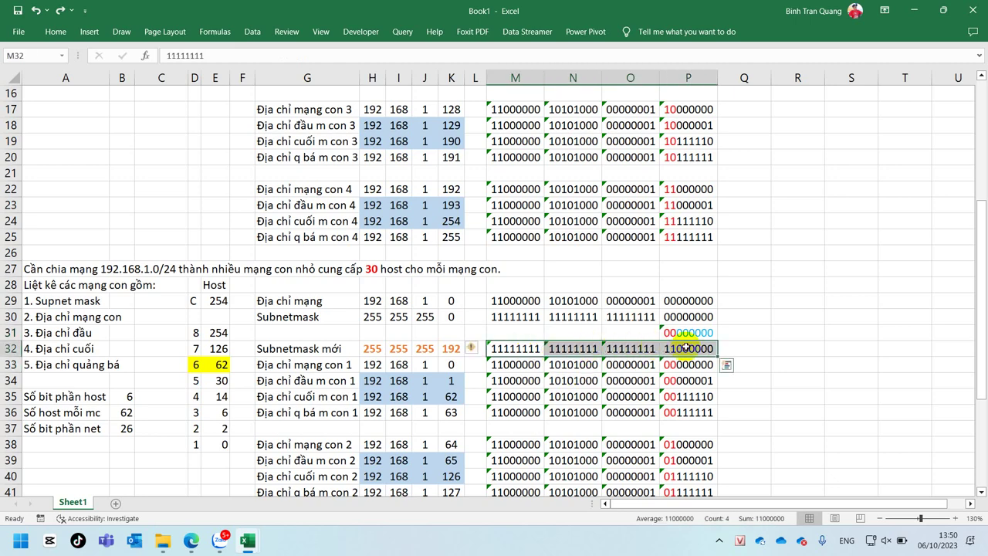
pyautogui.click(676, 333)
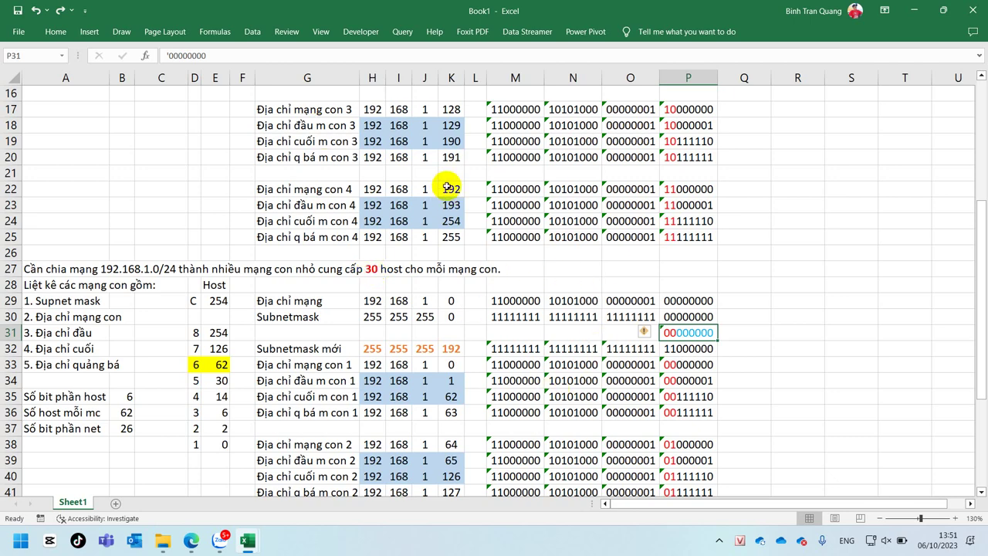
pyautogui.scroll(-2, 448, 199)
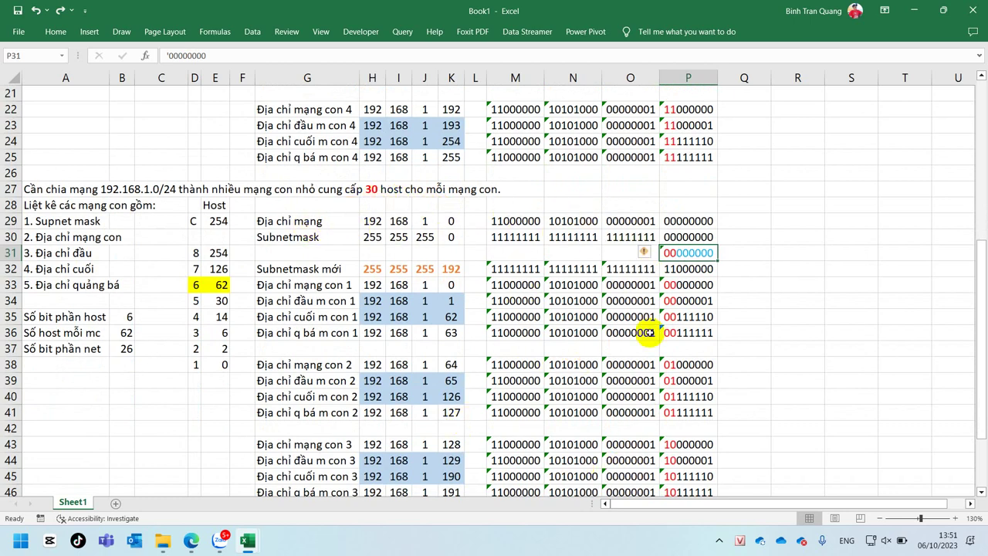
pyautogui.moveTo(372, 221); pyautogui.dragTo(463, 431)
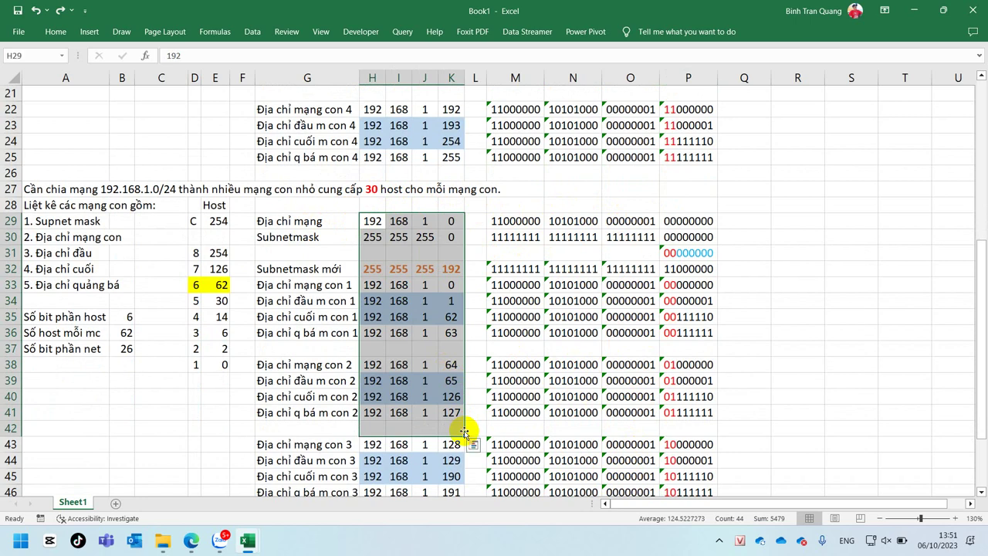
pyautogui.click(561, 253)
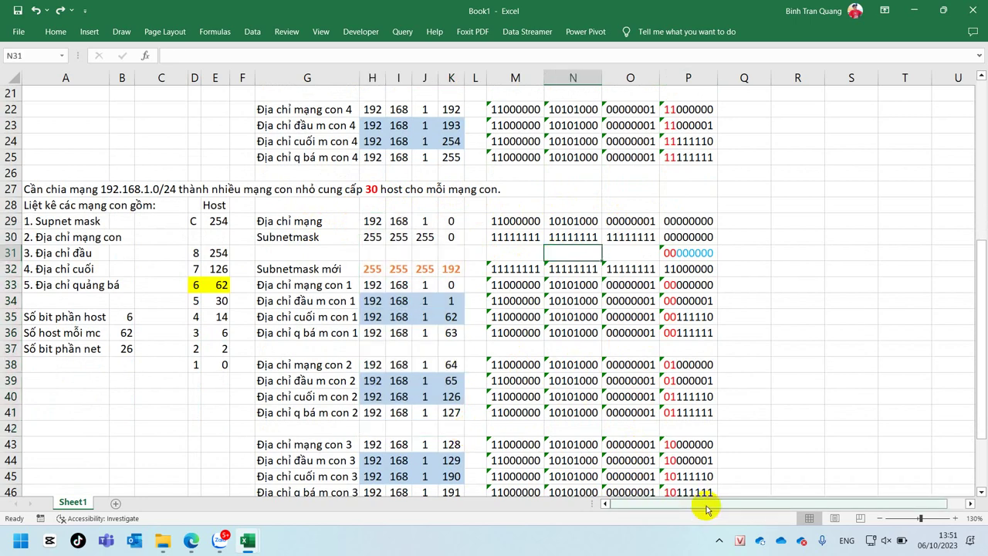